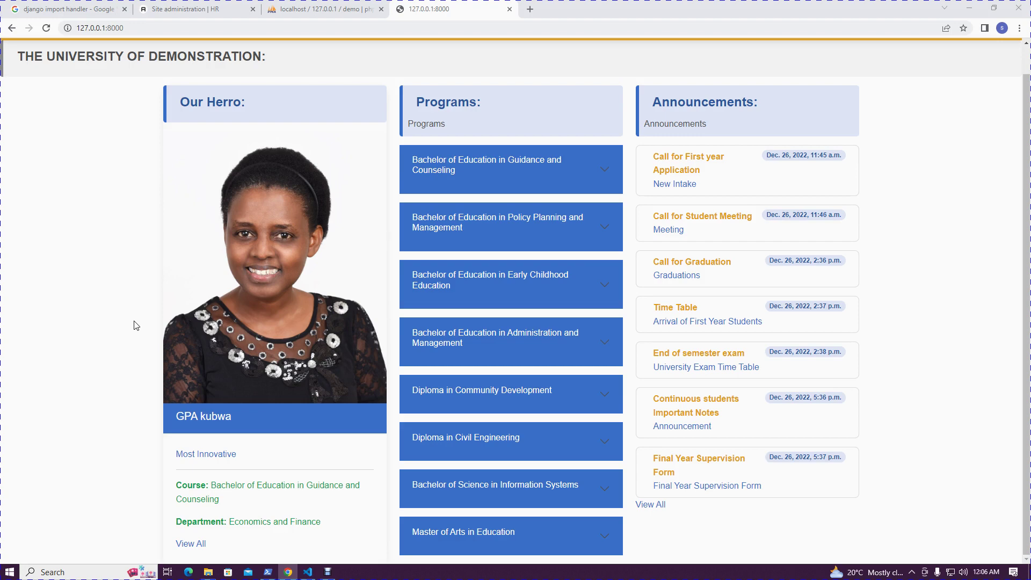
Switch to the Jazzmin admin dashboard that lists the Bests, Courses, Departments, Students and Updatess models
left_click(181, 9)
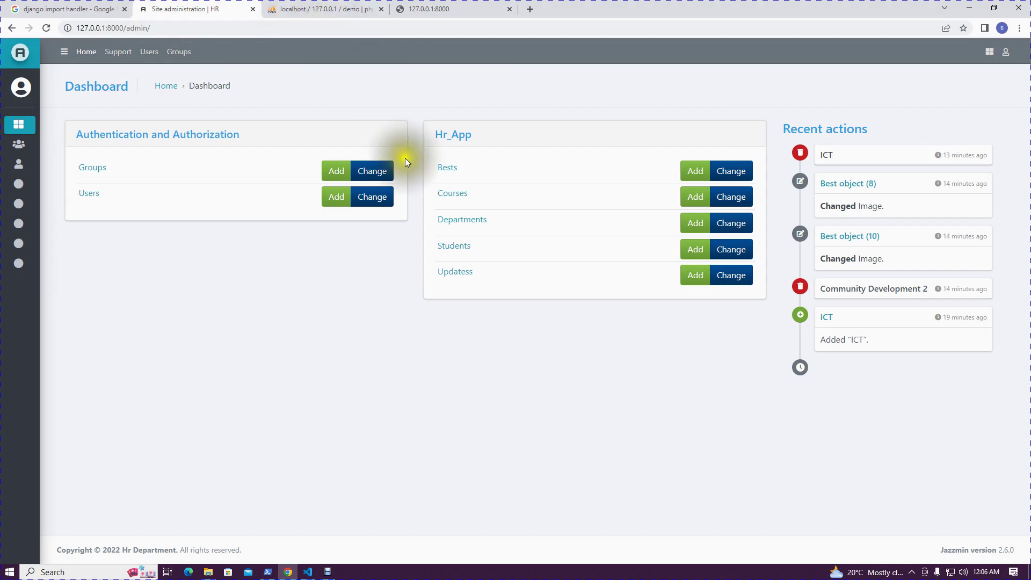
View the first student's application form PDF from the Students list, then start an Add student form
left_click(449, 249)
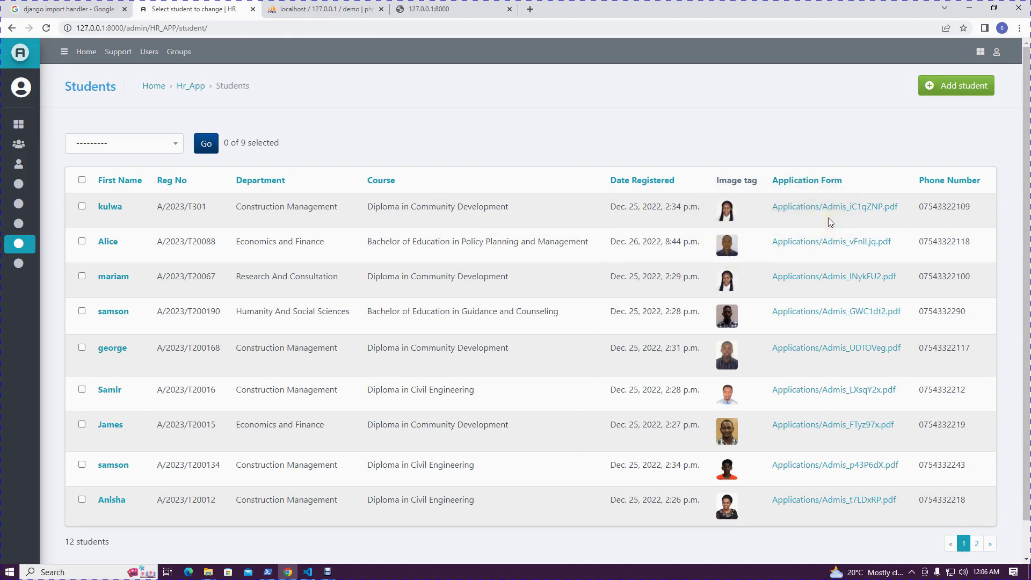
left_click(843, 207)
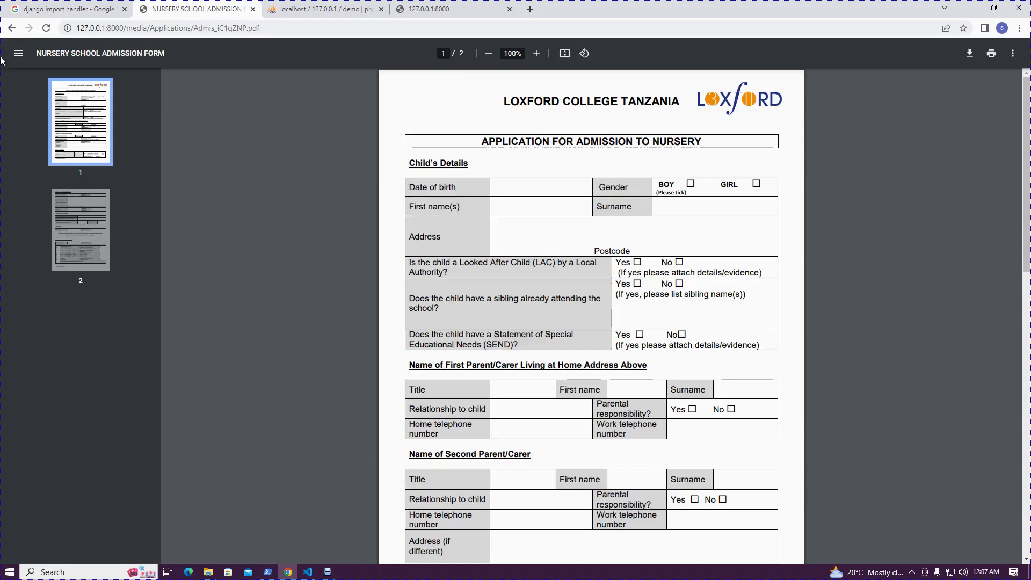
left_click(12, 29)
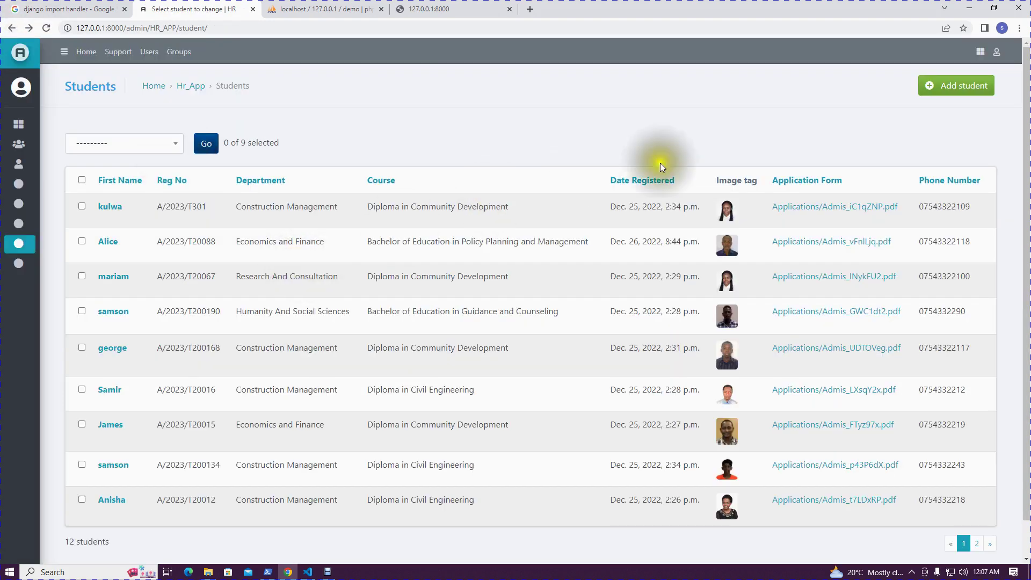
left_click(955, 89)
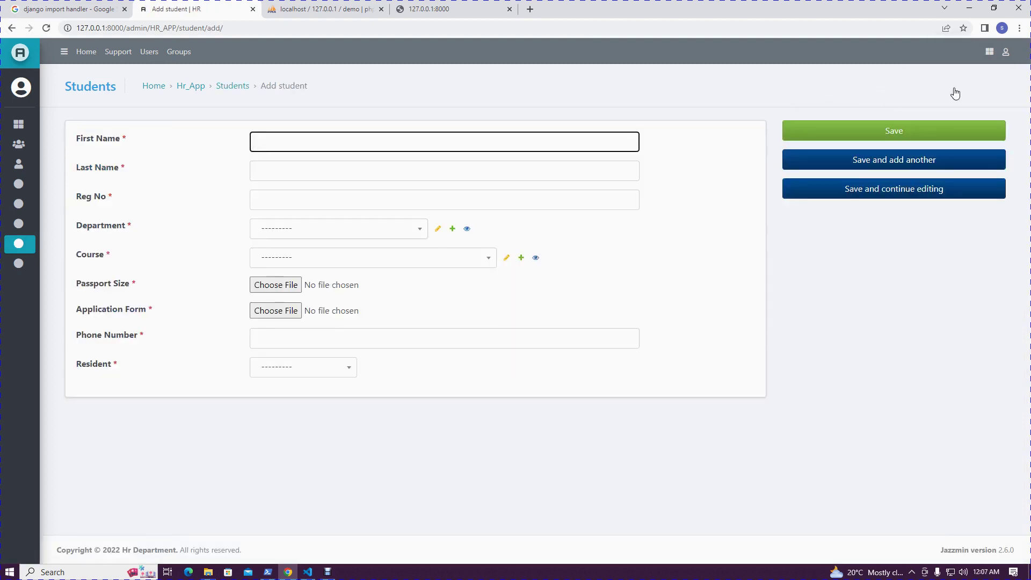
Open the admin's Updatess list, then switch over to the public university homepage
mouse_move(51, 281)
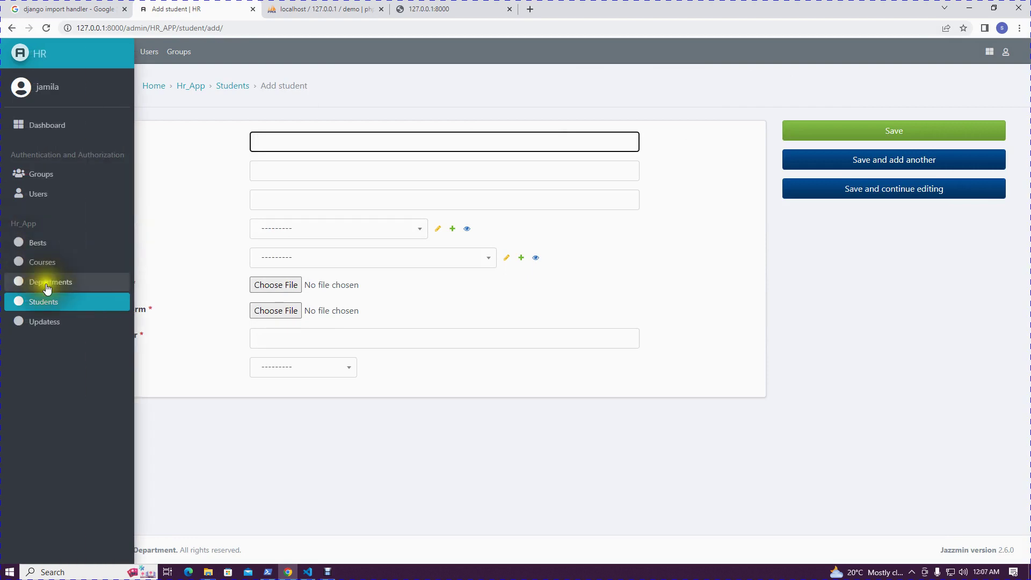
left_click(51, 324)
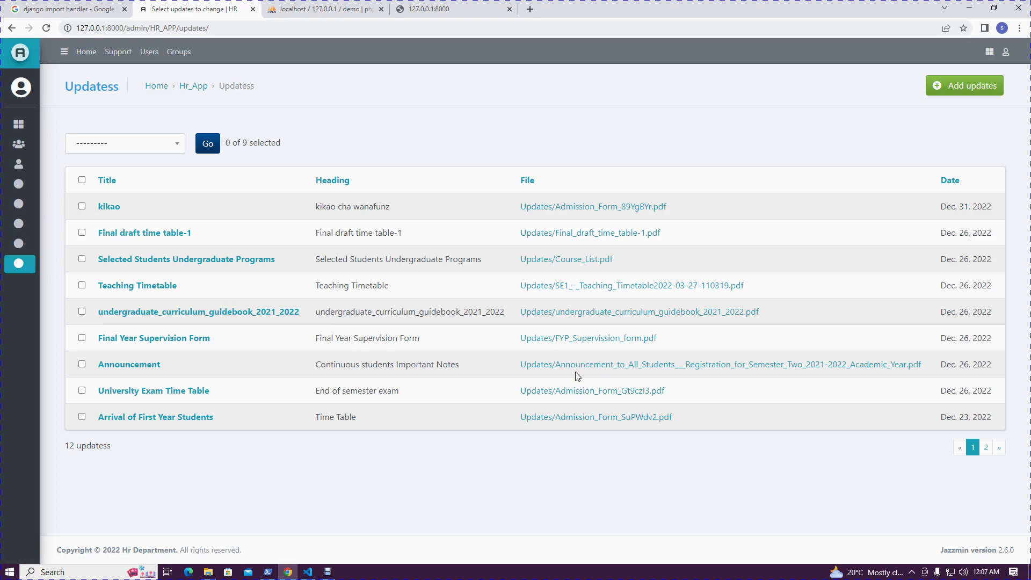
left_click(453, 9)
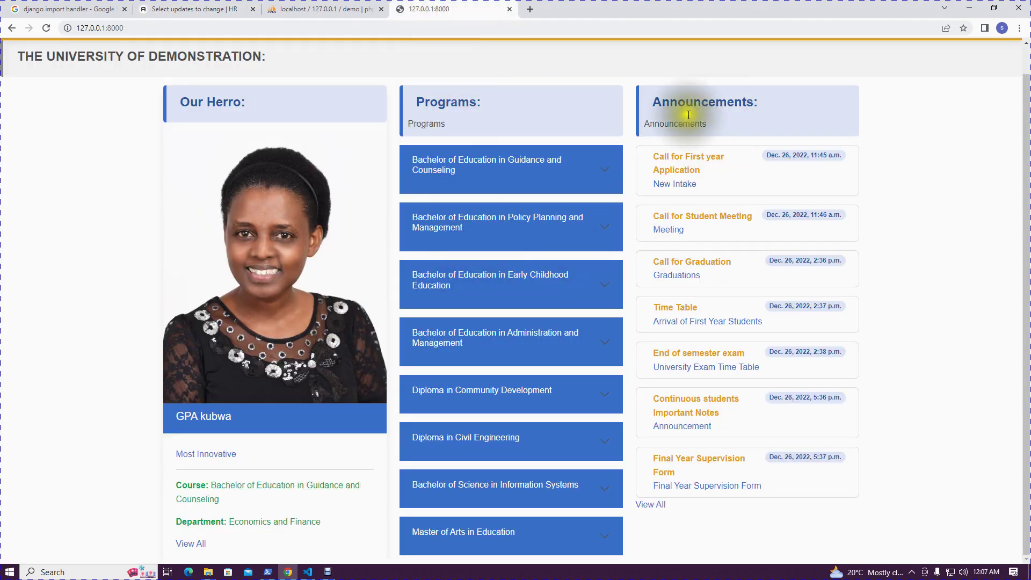
Highlight the Announcements heading and the word 'Intake', then return to the admin Updatess list
left_click(770, 104)
left_click_drag(771, 103, 661, 102)
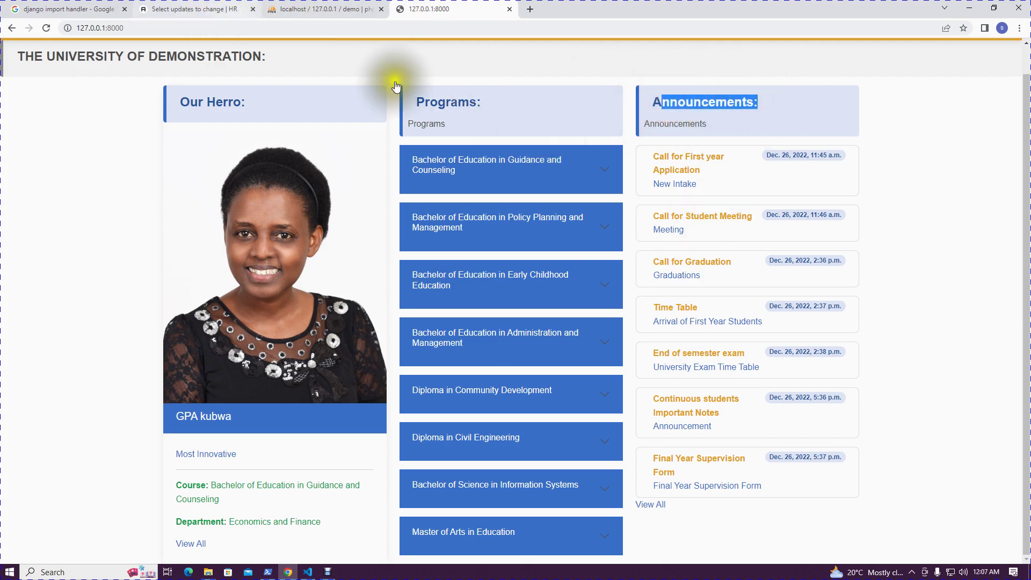
left_click(708, 168)
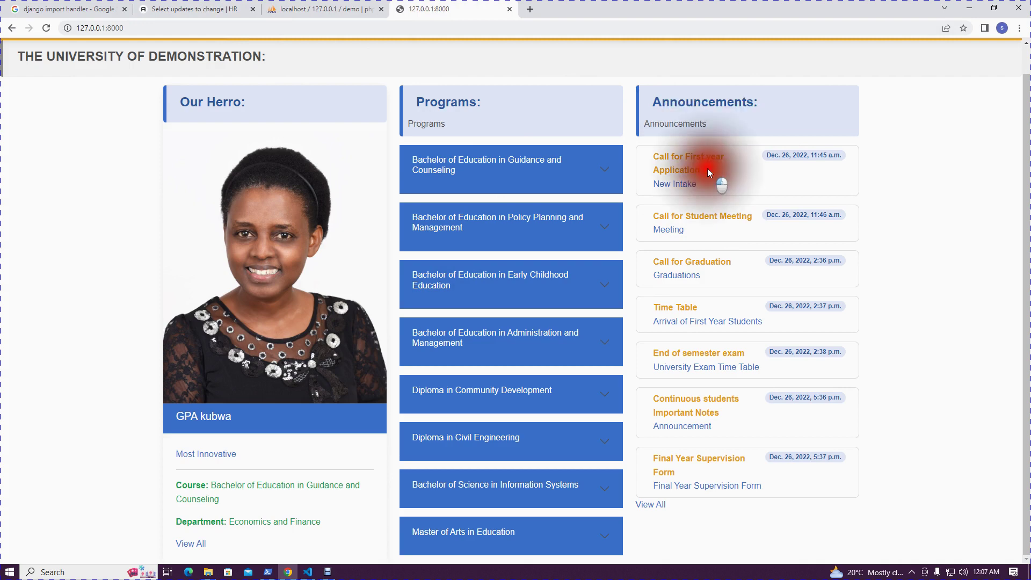
double_click(702, 182)
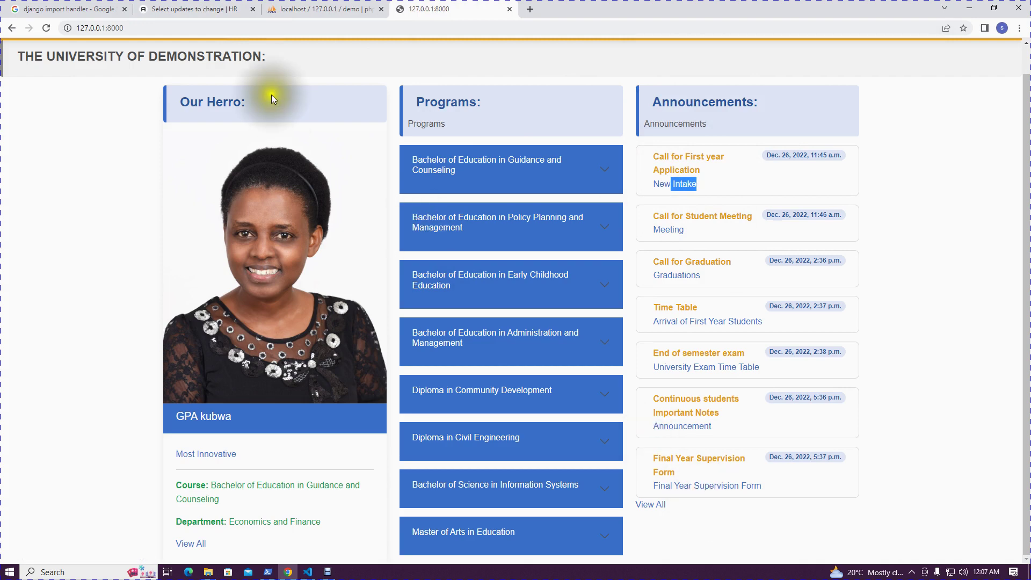
left_click(185, 9)
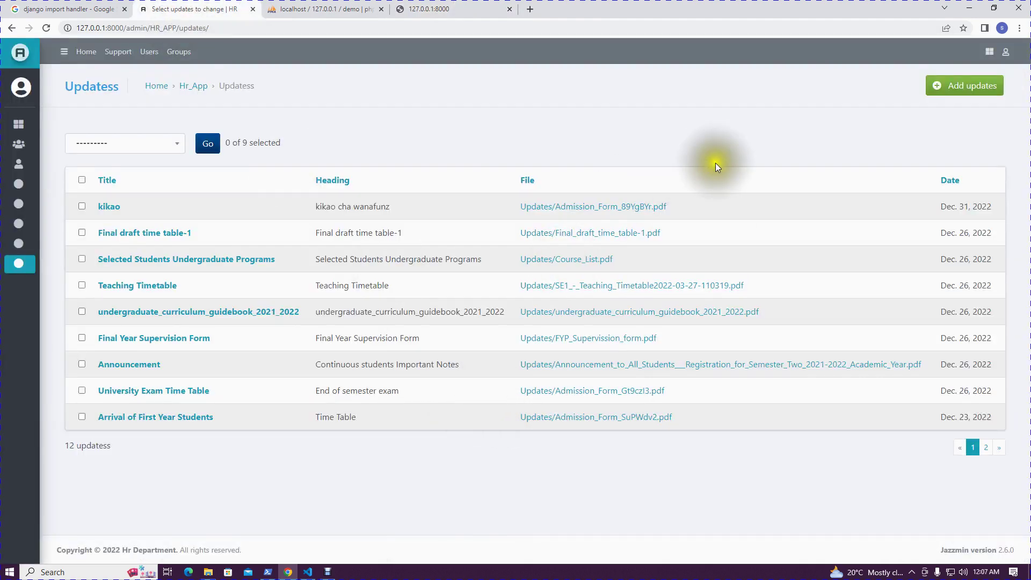
Look at the Add updates form and the Departments list, then open the Bests list
left_click(983, 89)
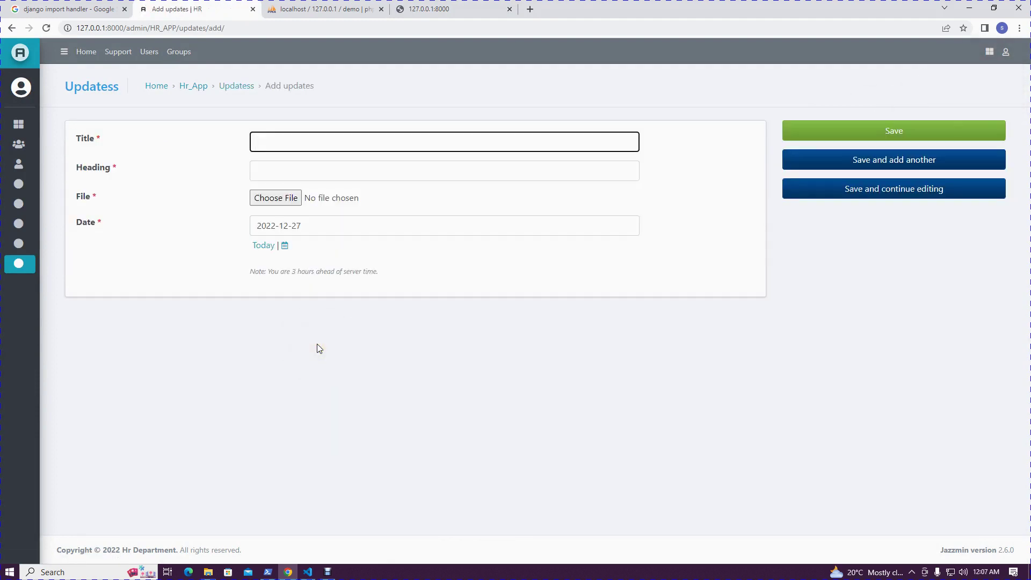
mouse_move(21, 269)
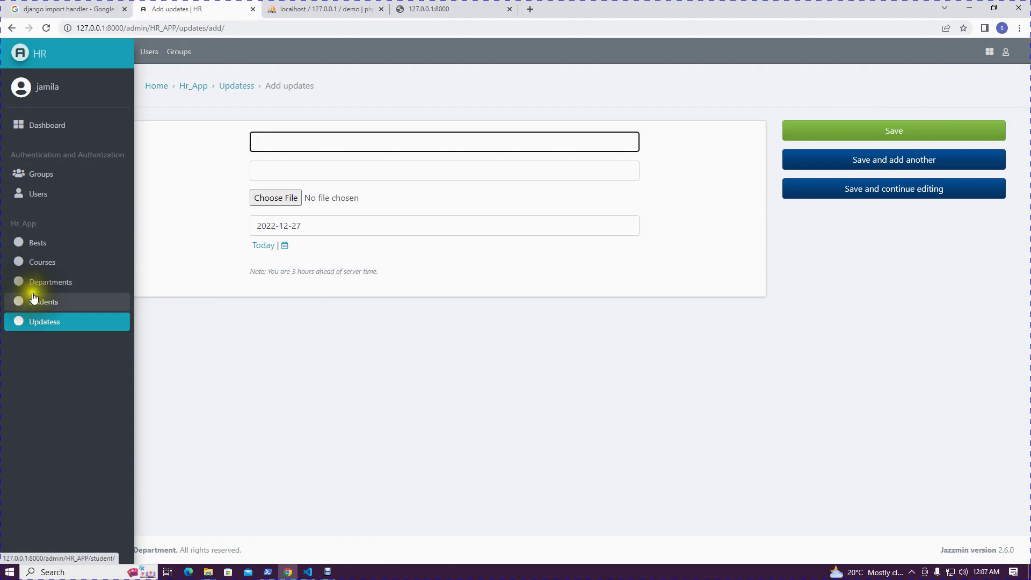
left_click(39, 283)
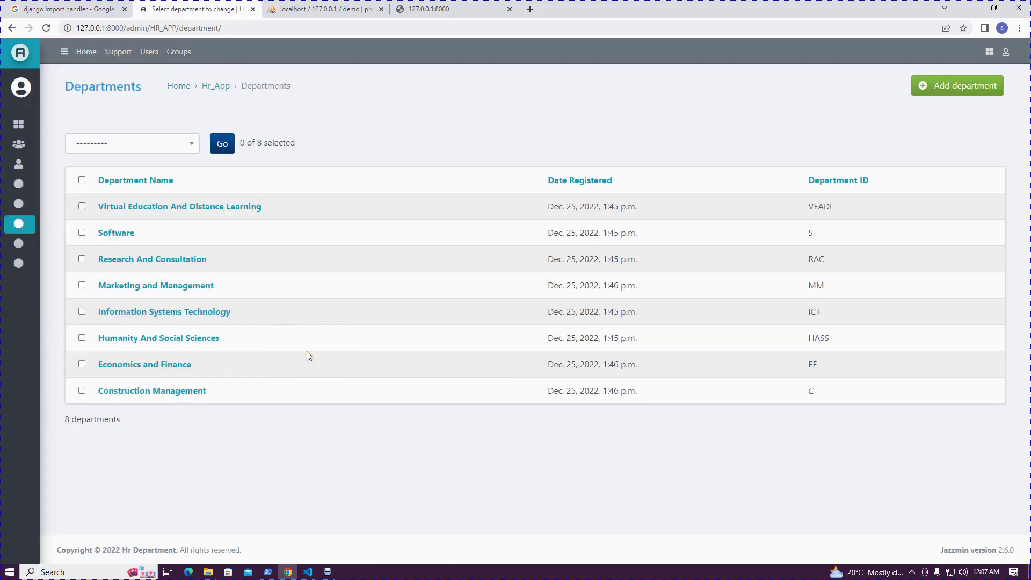
mouse_move(18, 225)
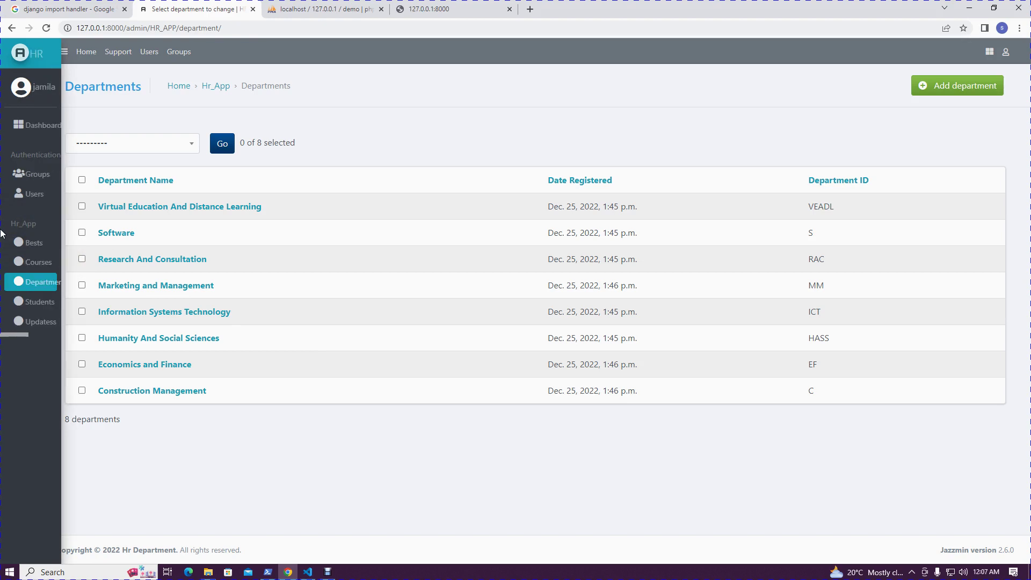
left_click(29, 243)
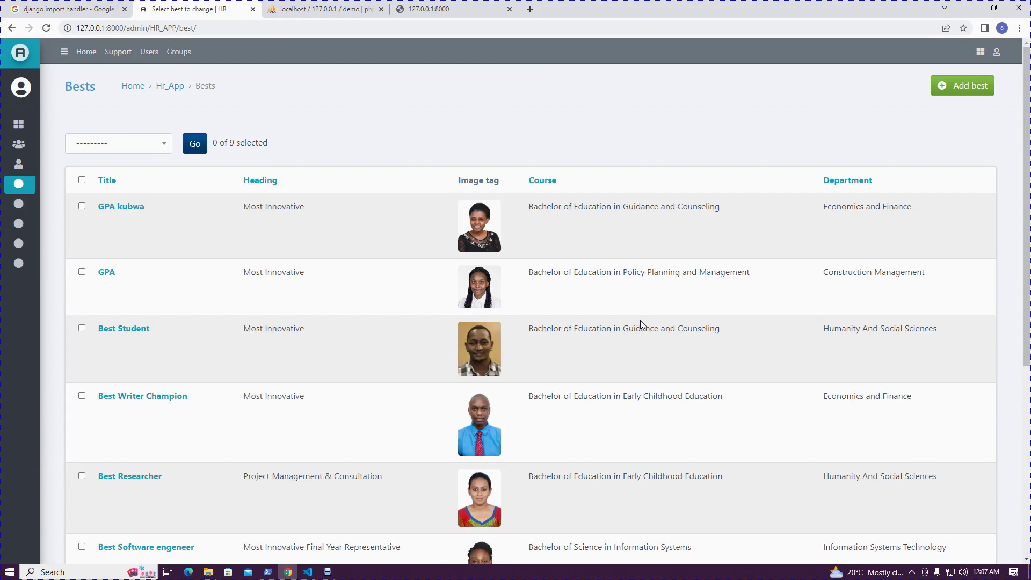
Compare the homepage hero card with the admin Bests list, then open the public Best staffs / students page
left_click(453, 8)
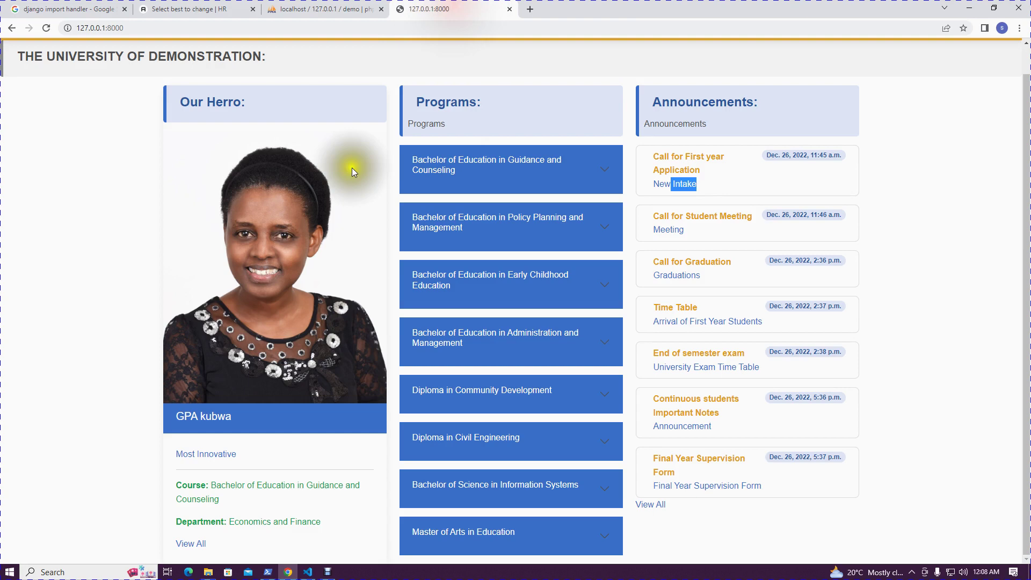
left_click(274, 419)
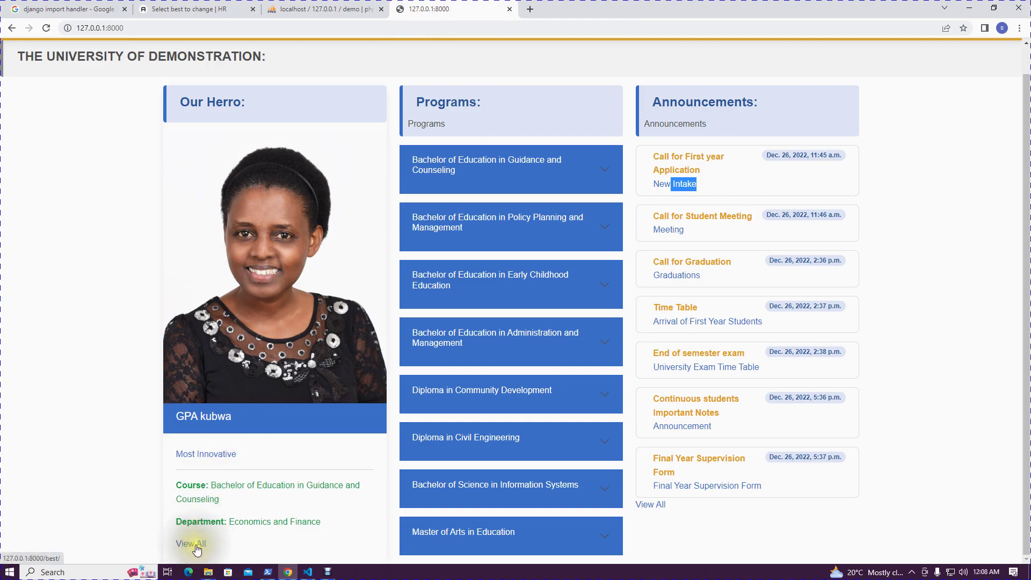
left_click(188, 9)
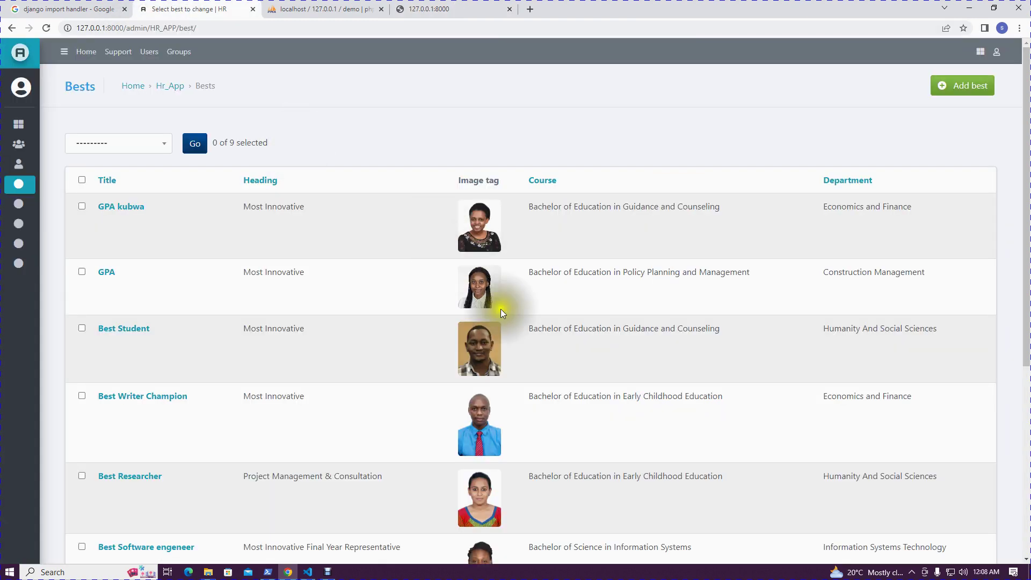
scroll(518, 362, "down", 3)
scroll(517, 366, "down", 3)
scroll(517, 364, "up", 10)
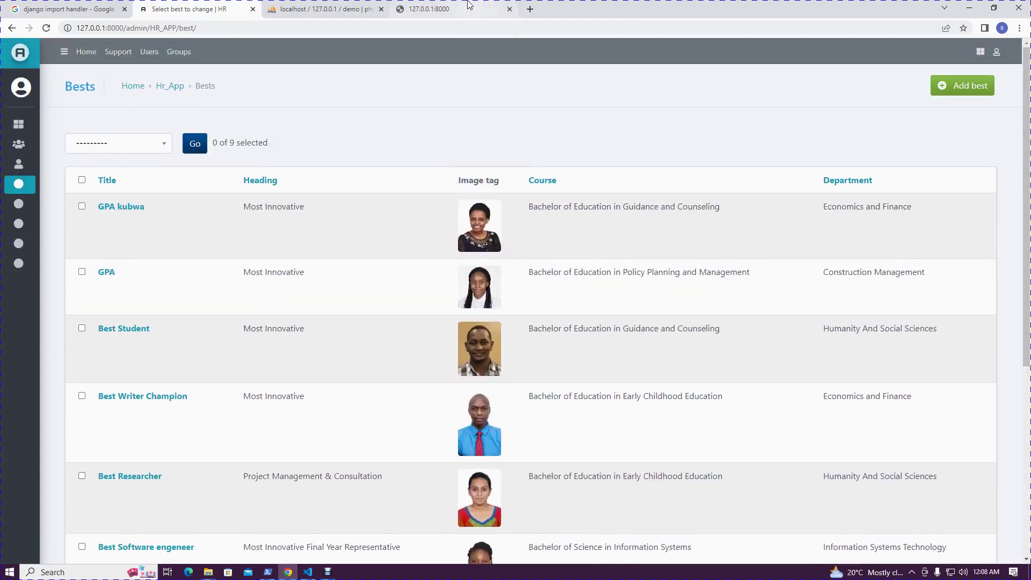
left_click(440, 10)
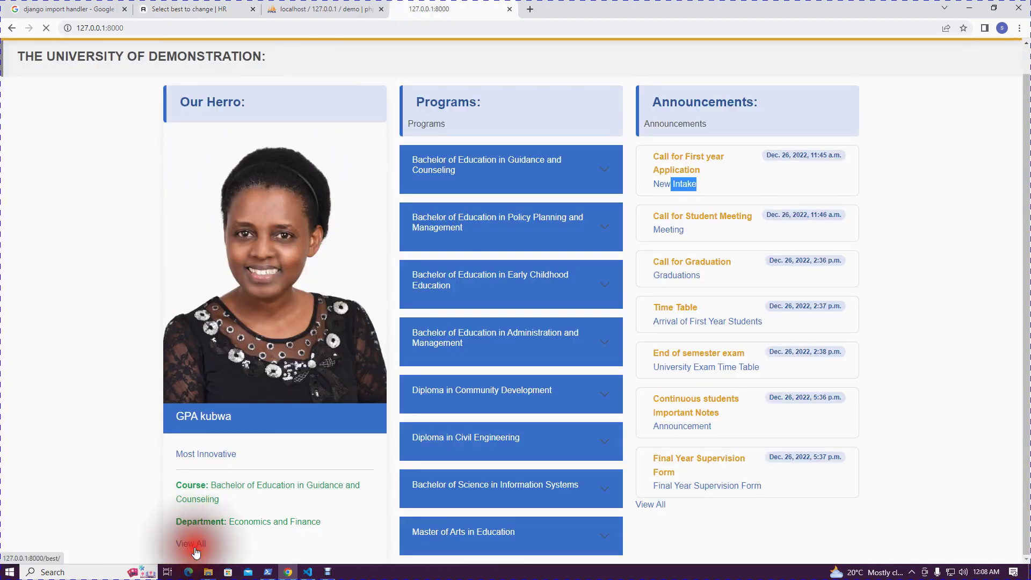
left_click(191, 543)
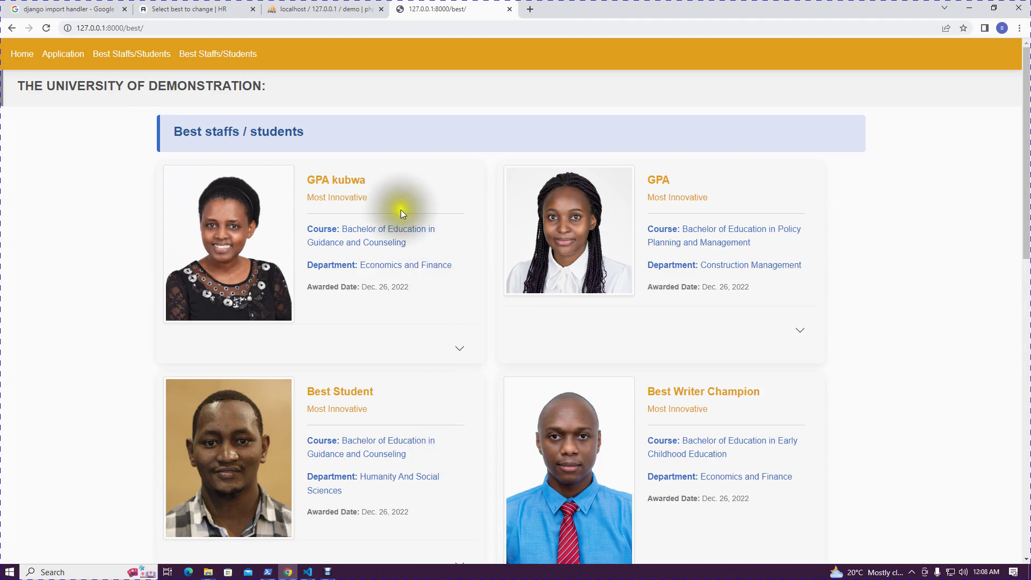
Highlight the GPA kubwa card's title, course, department and awarded date, and reveal its contact phone
mouse_move(370, 181)
left_mouse_down()
mouse_move(309, 180)
mouse_move(368, 201)
mouse_move(309, 199)
mouse_move(375, 197)
left_mouse_up()
left_click_drag(446, 231, 312, 233)
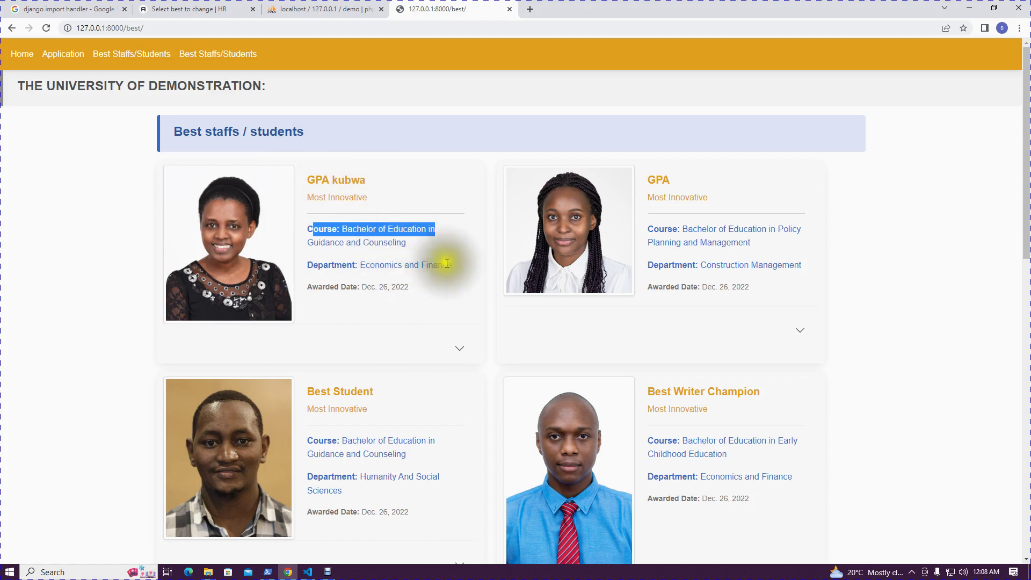
left_click_drag(448, 264, 311, 290)
left_click(421, 291)
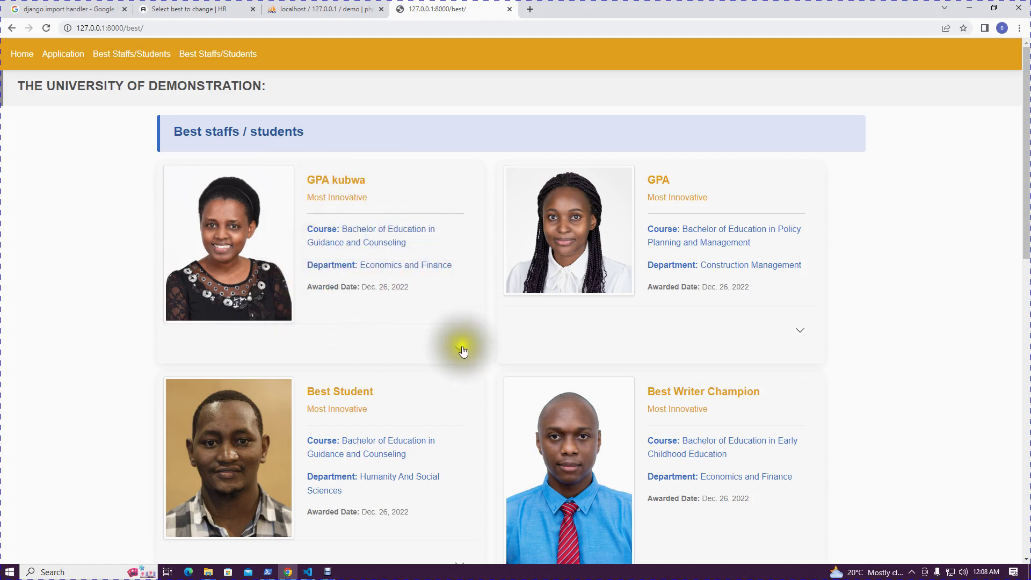
left_click(461, 350)
left_click_drag(293, 380, 176, 379)
left_click(376, 378)
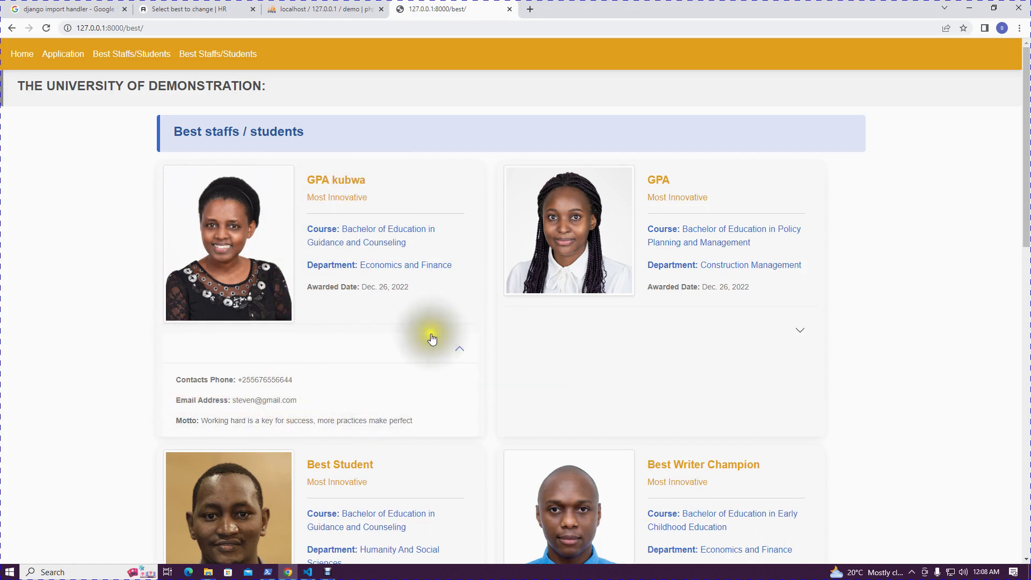
Toggle the GPA card's contact details, hide GPA kubwa's, scroll the page, and return Home
left_click(799, 331)
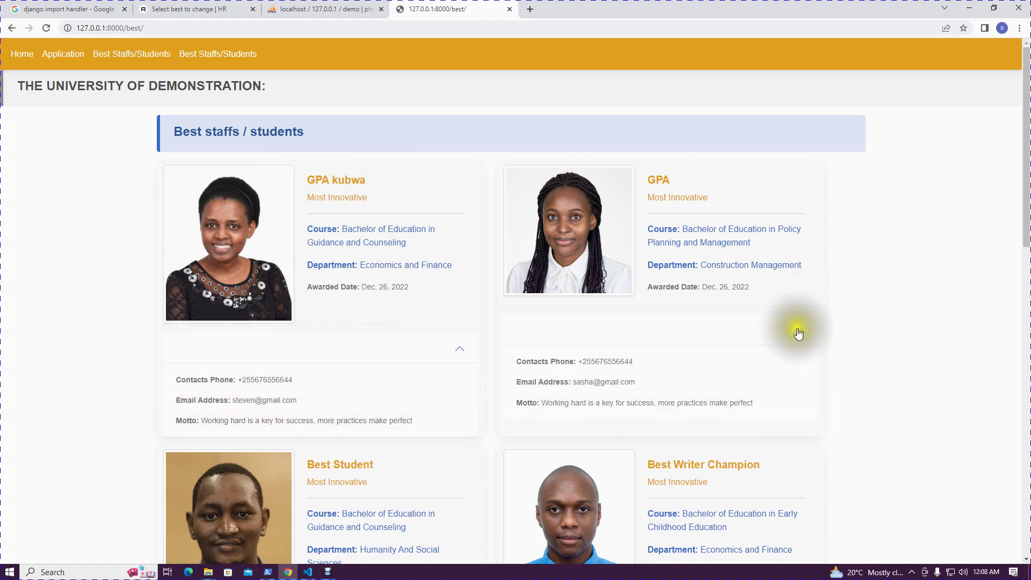
left_click(798, 332)
left_click(460, 350)
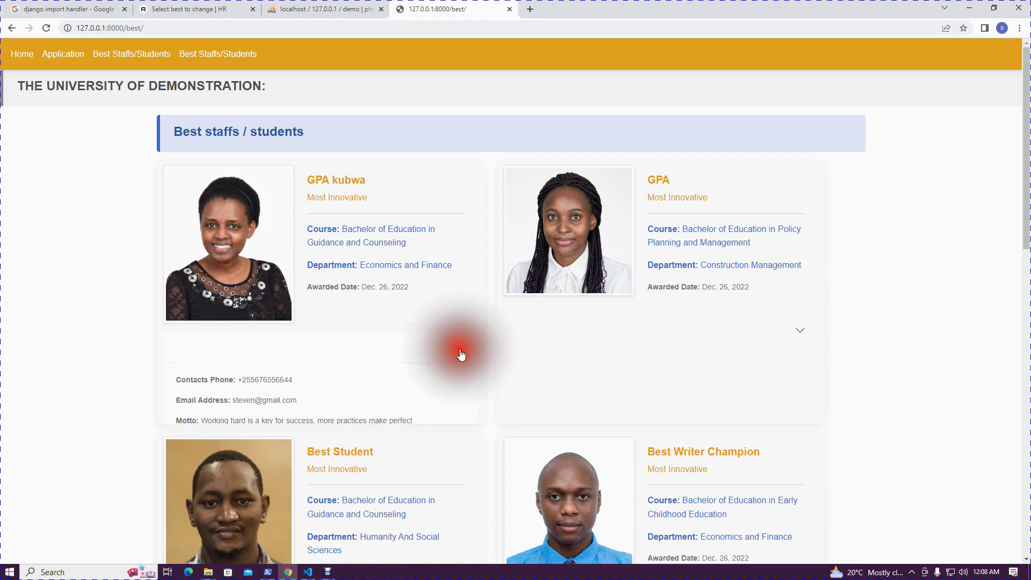
scroll(459, 359, "down", 10)
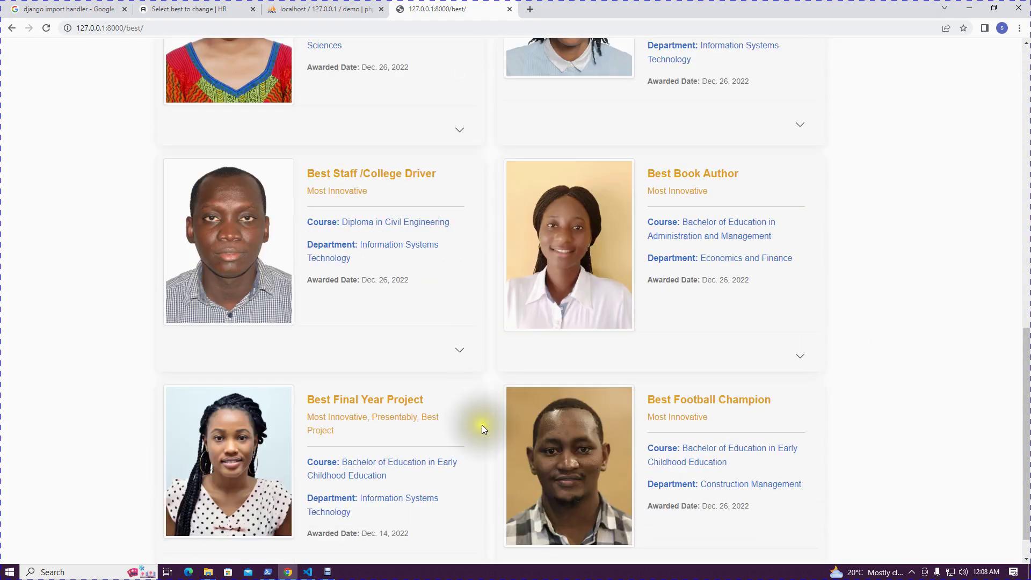
scroll(484, 426, "down", 1)
scroll(483, 428, "up", 5)
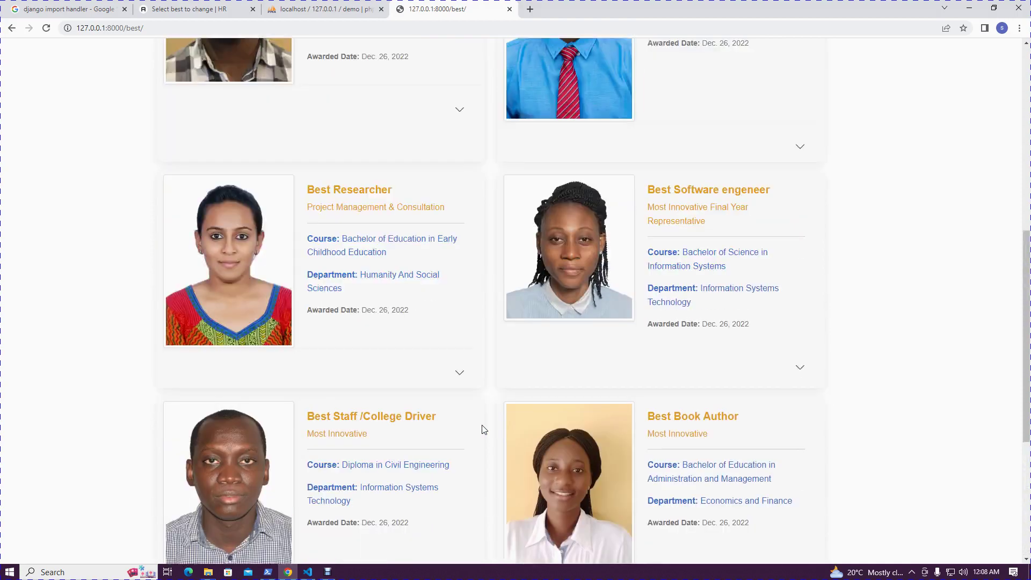
scroll(483, 428, "up", 6)
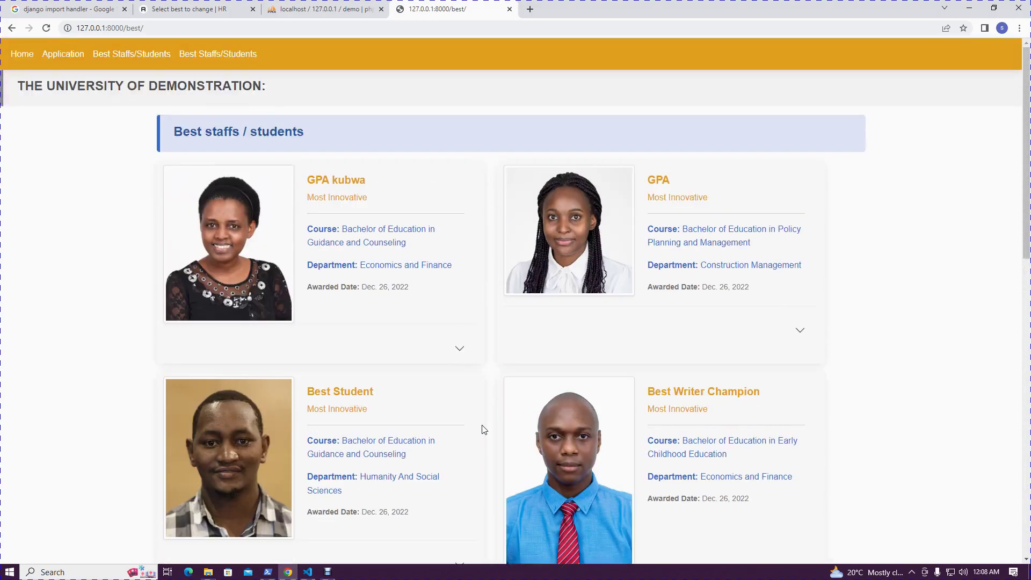
left_click(21, 55)
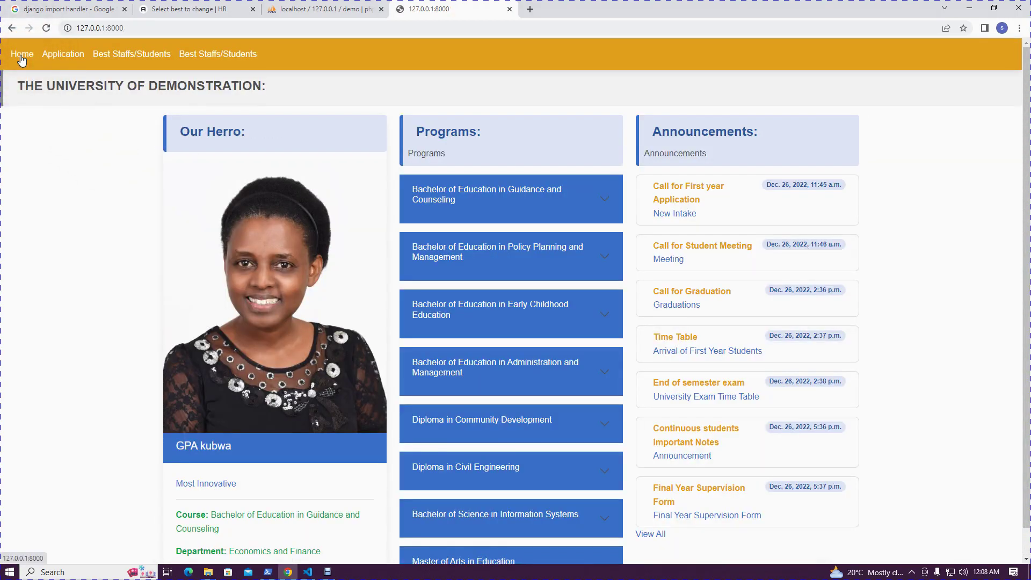
Browse the full announcements list and one announcement's PDF, then return to the admin Bests list
scroll(784, 362, "down", 1)
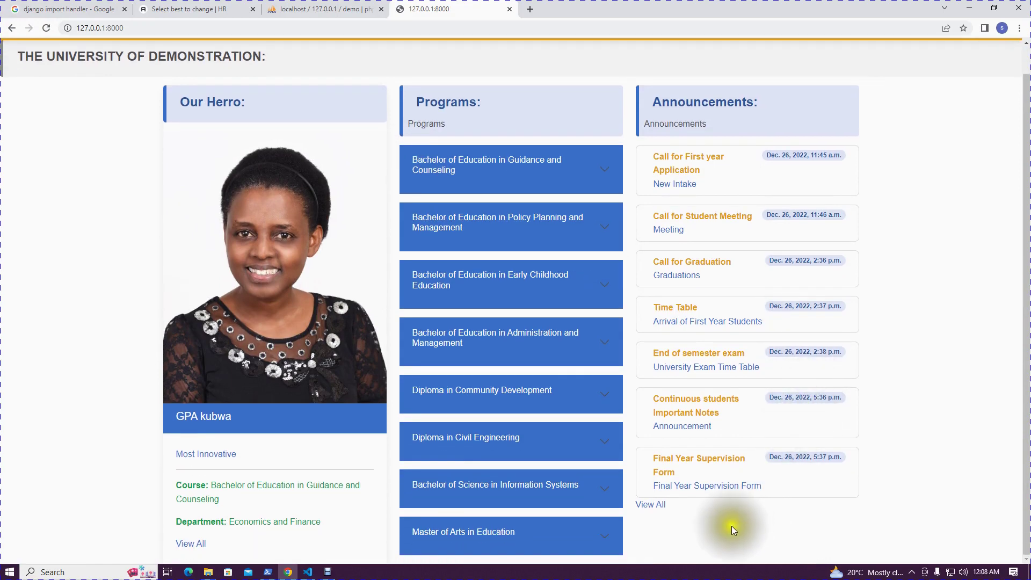
left_click(650, 503)
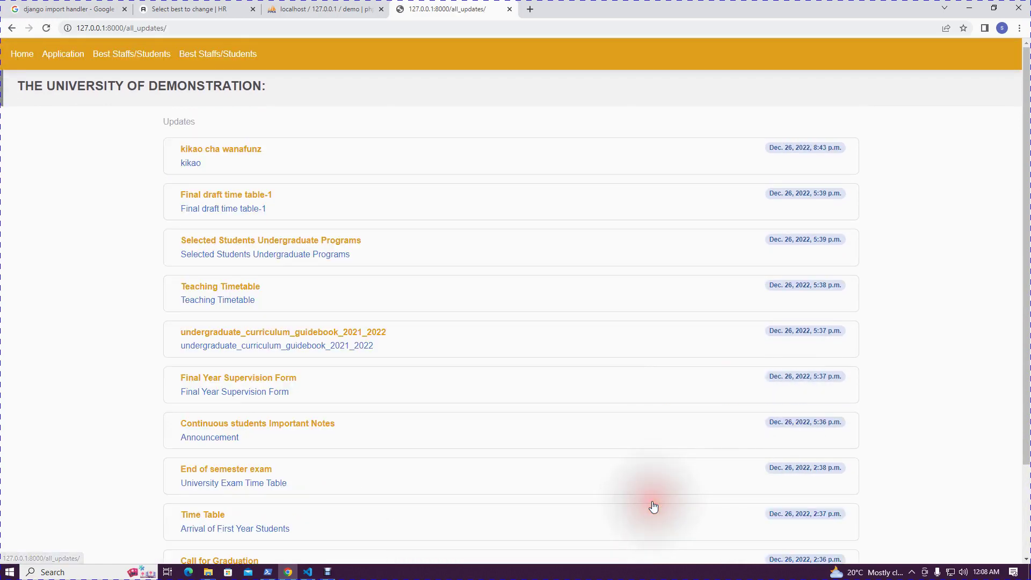
scroll(424, 397, "down", 2)
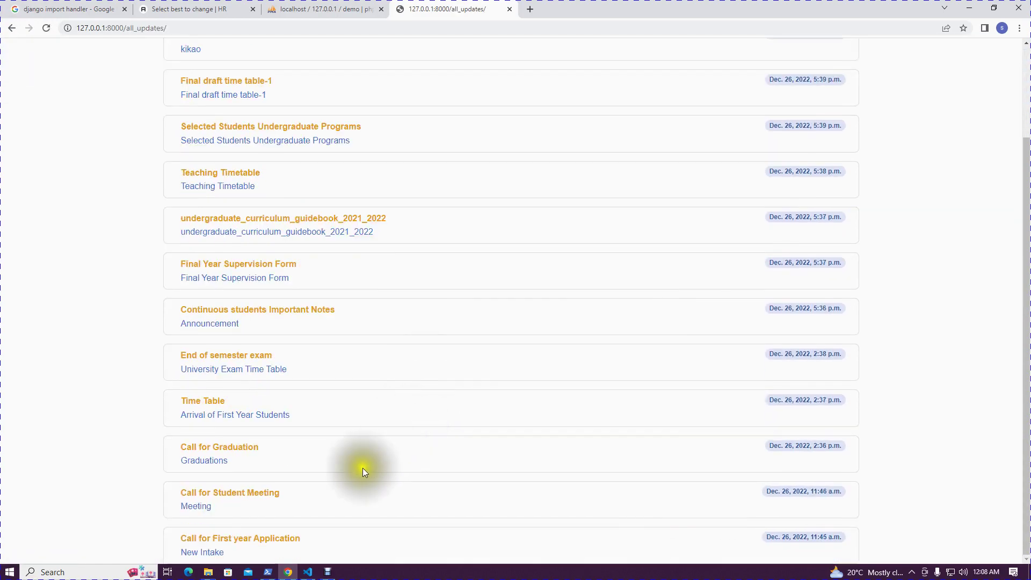
left_click(199, 505)
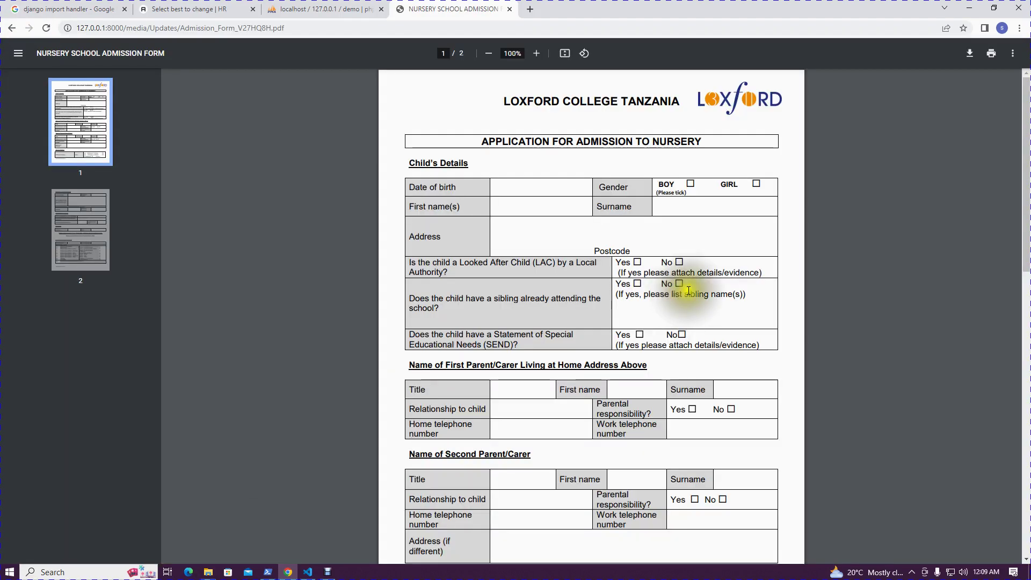
left_click(11, 28)
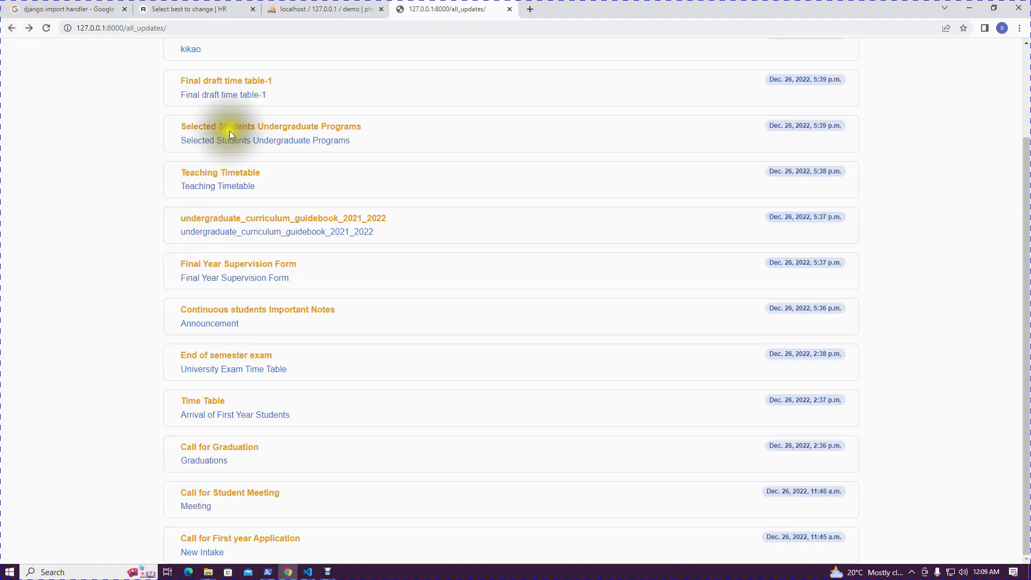
left_click(188, 9)
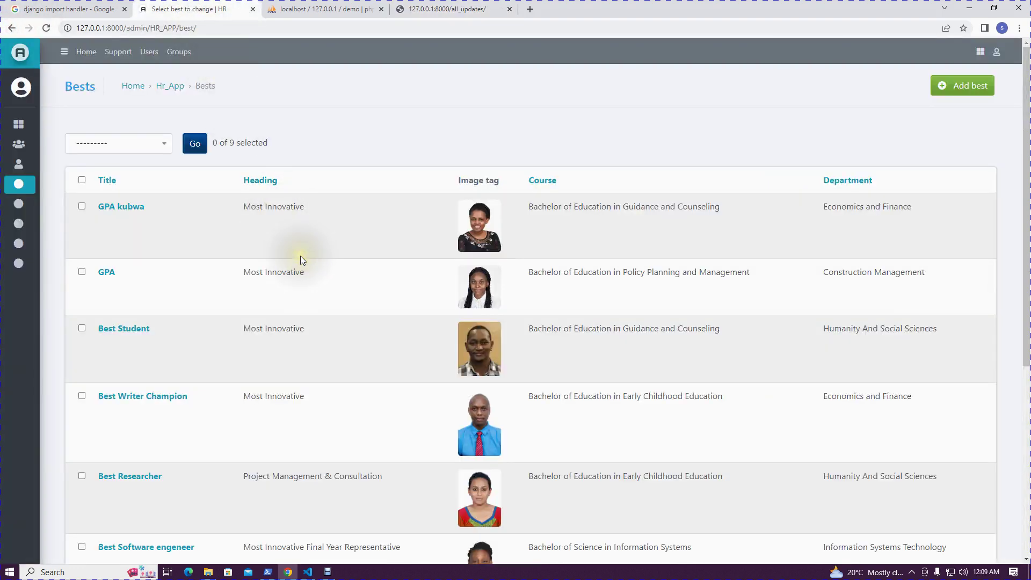
Log out of the Jazzmin admin and sign back in with the saved login
mouse_move(33, 285)
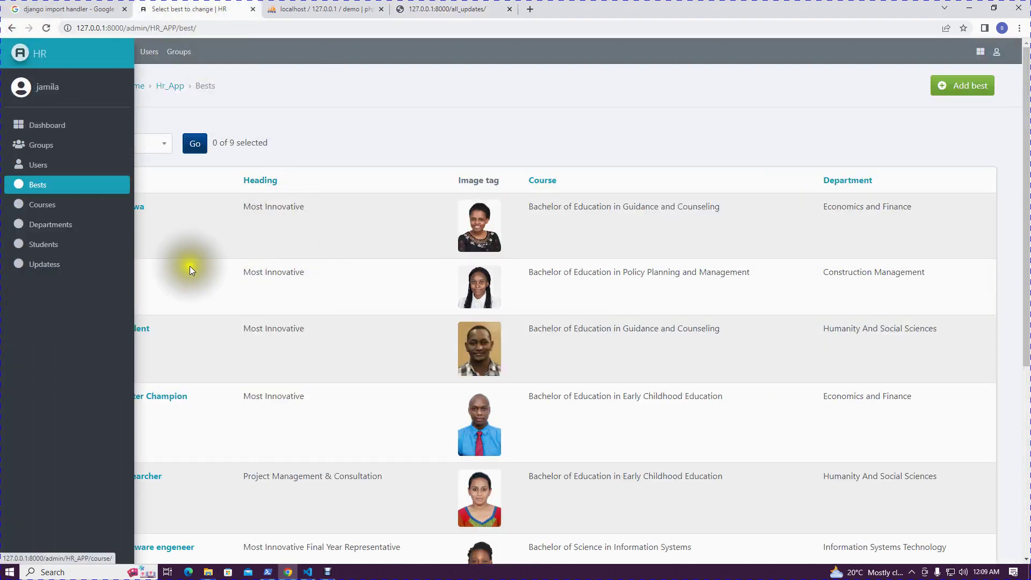
left_click(1000, 53)
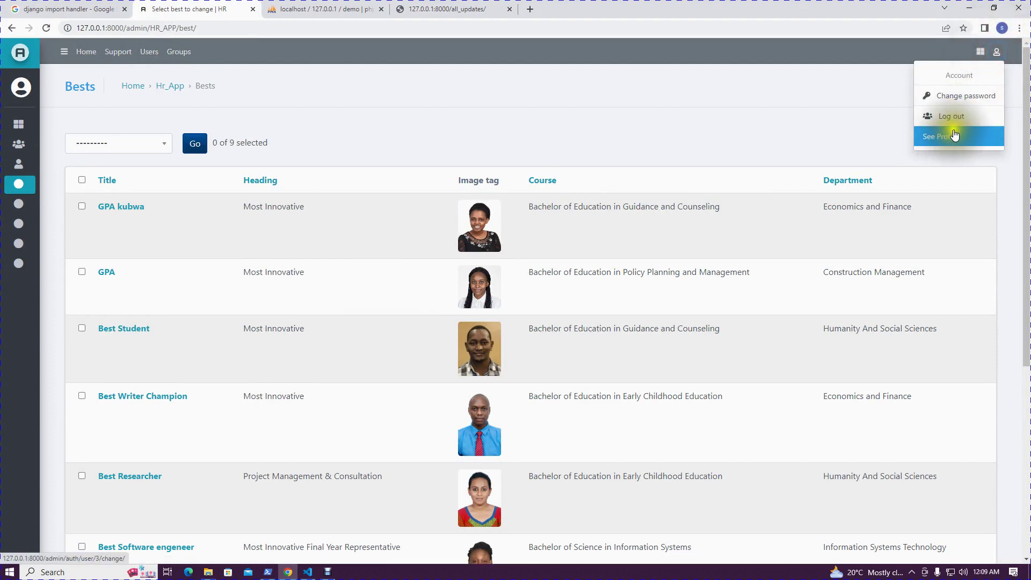
left_click(961, 118)
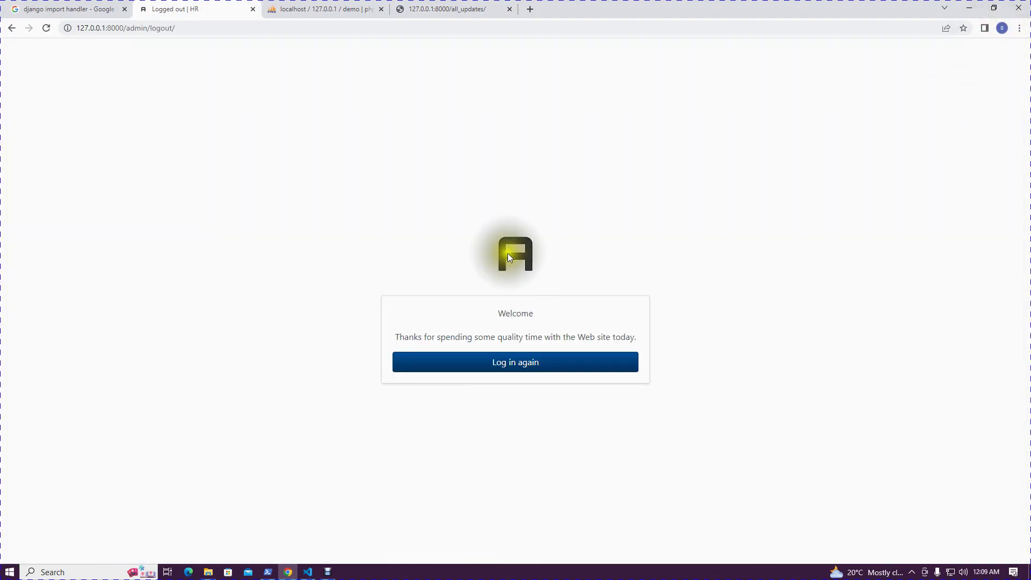
left_click(497, 366)
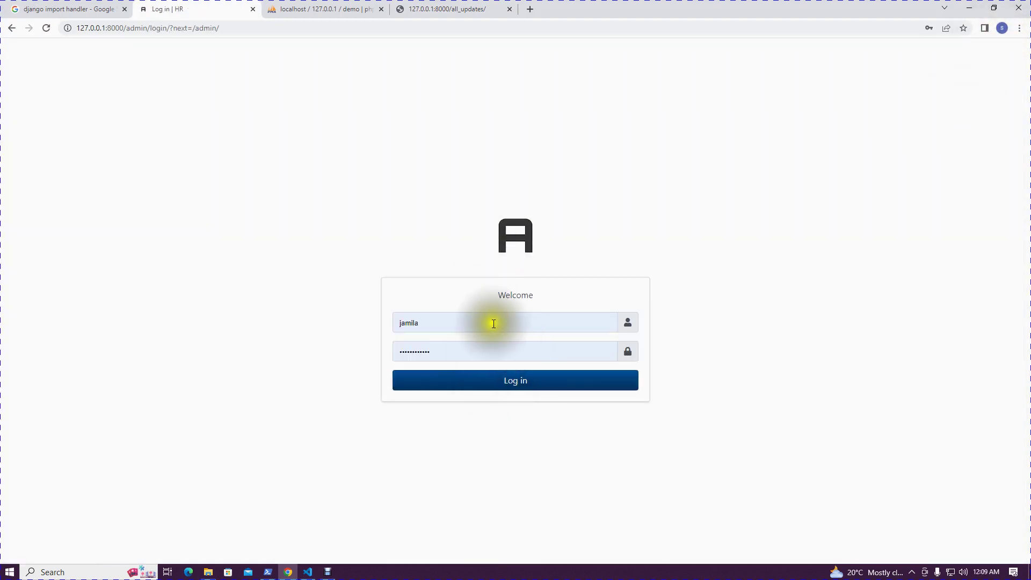
left_click(493, 323)
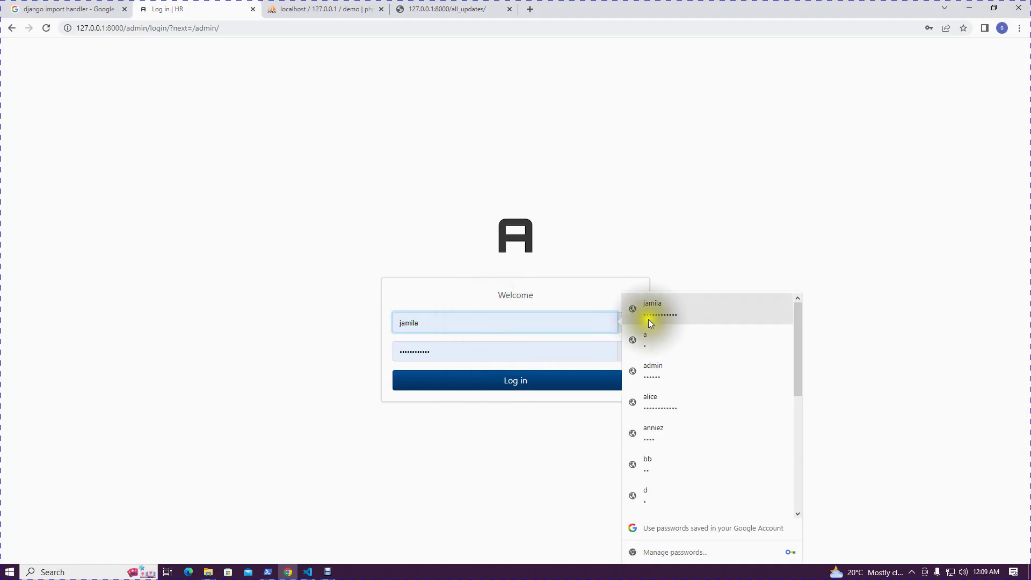
left_click(497, 380)
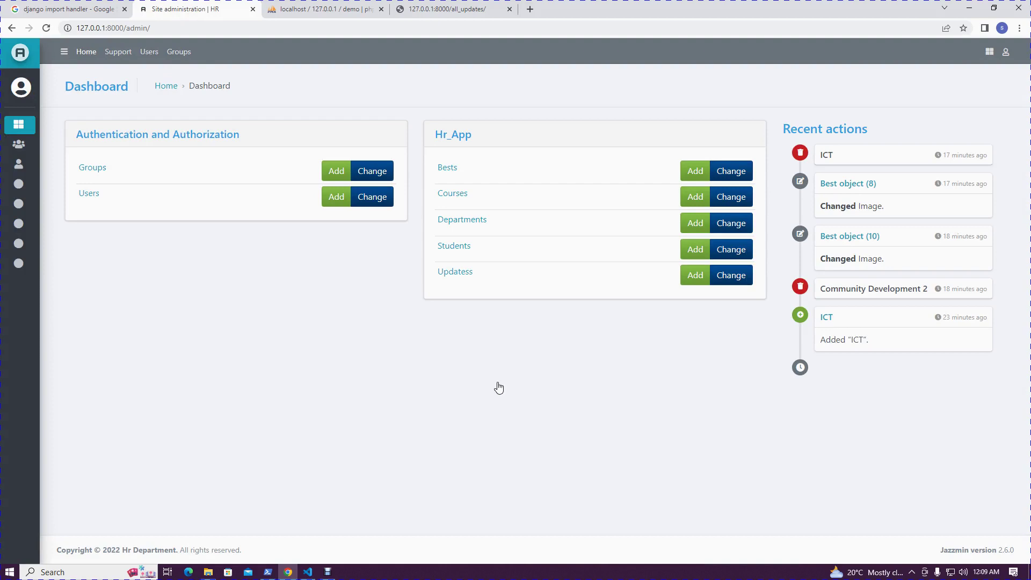
Switch to the public announcements page and go back to the university home page
left_click(432, 7)
scroll(250, 143, "up", 3)
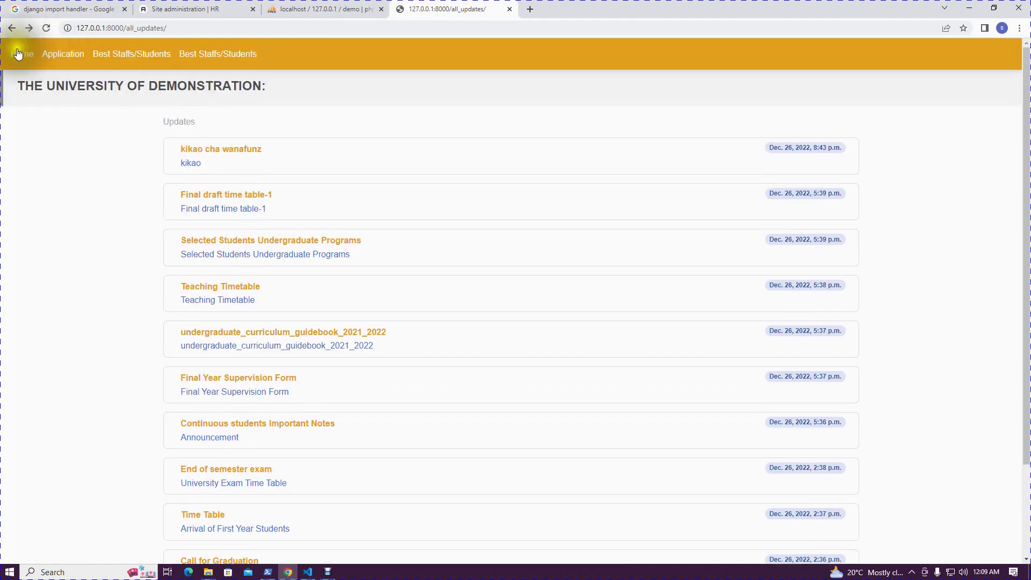
left_click(18, 53)
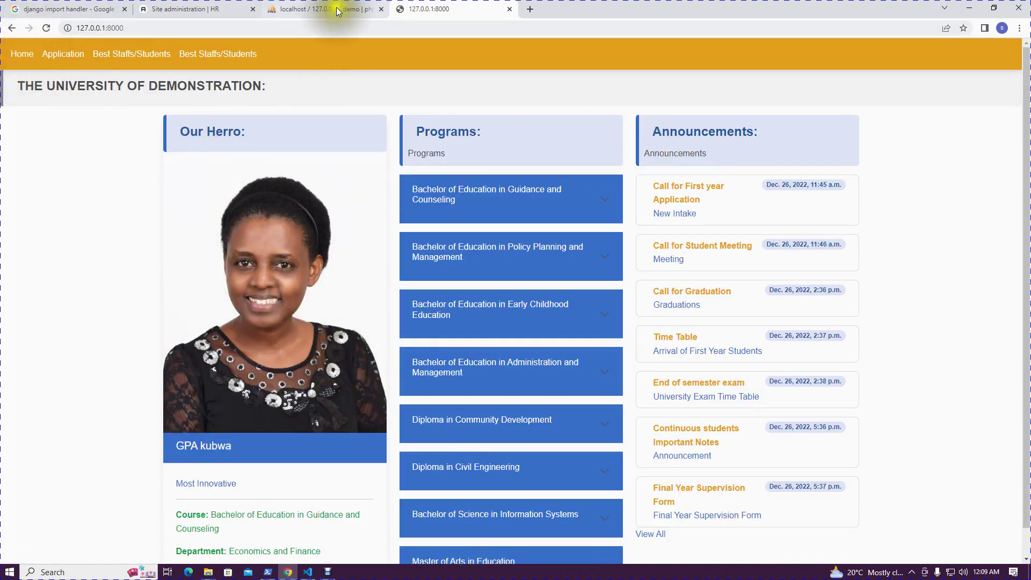
From the admin dashboard, start a new Bests entry, with its date prefilled as 2022-12-27
left_click(190, 9)
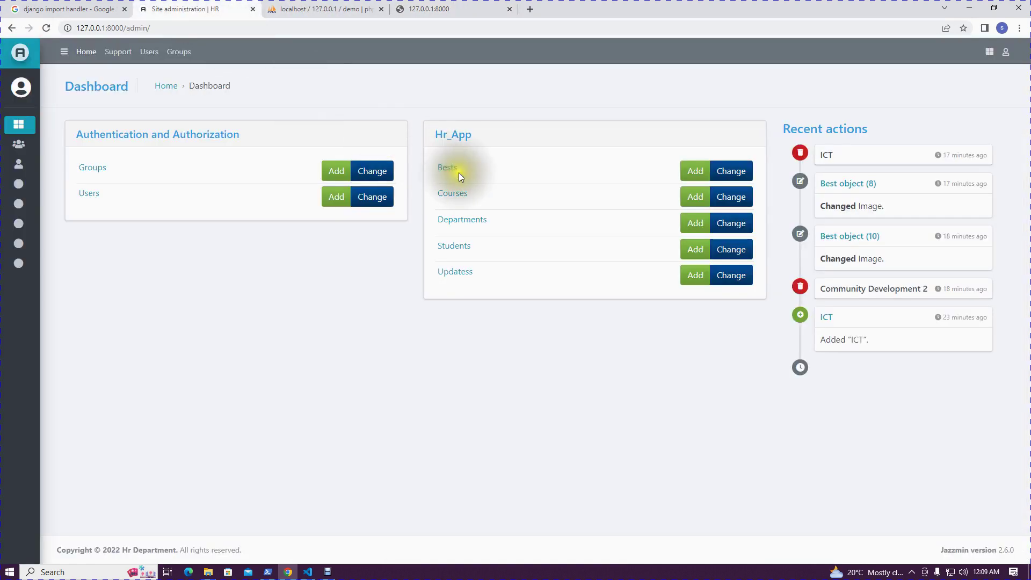
left_click(689, 173)
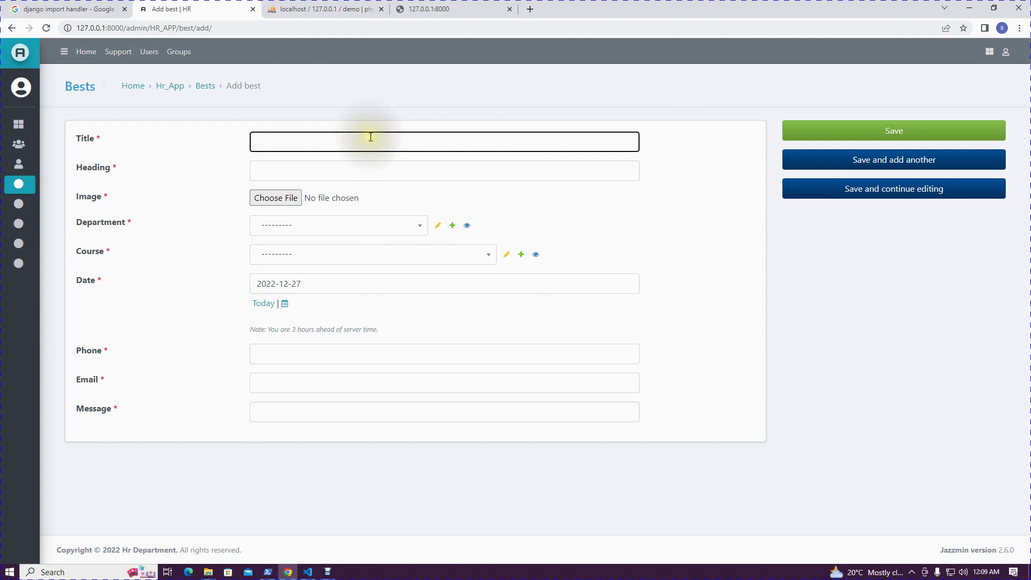
Enter the award title, fill Heading with Most Innovative, and attach the istockphoto portrait
left_click(385, 132)
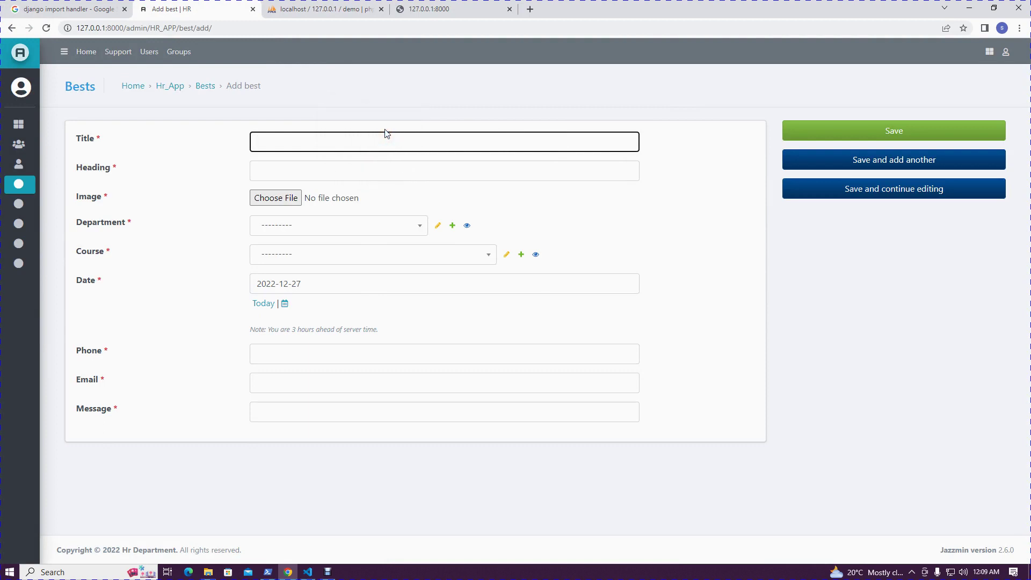
type("Best ")
type("oo")
key("BackSpace")
key("BackSpace")
left_click(345, 173)
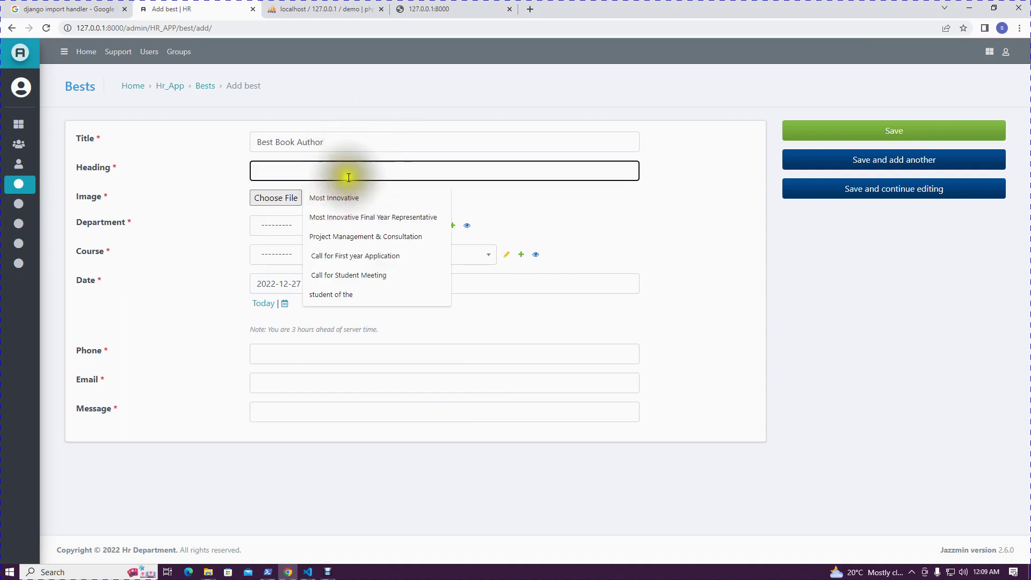
left_click(357, 197)
left_click(288, 198)
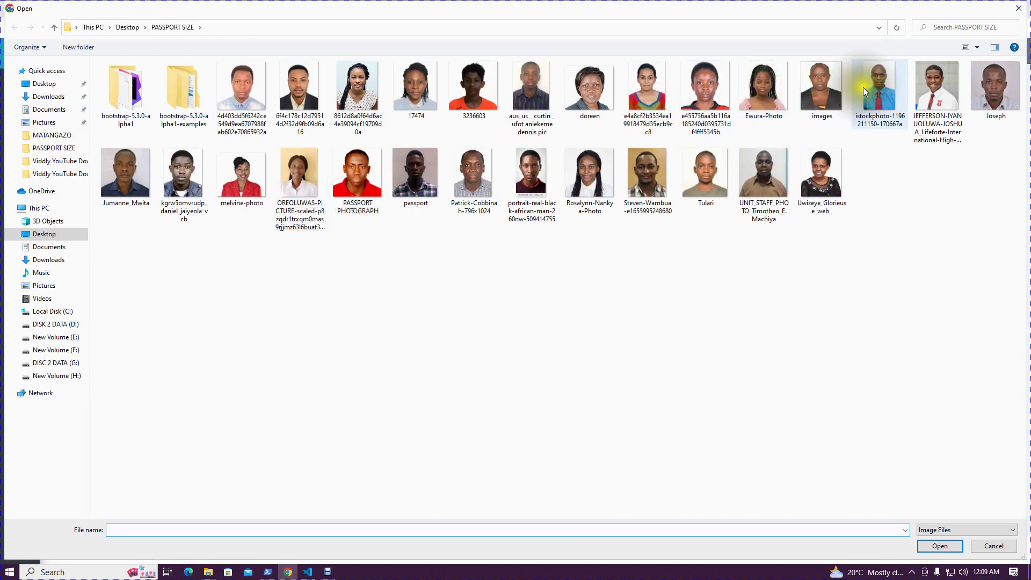
double_click(879, 86)
Set department Construction Management, course Bachelor of Education in Guidance and Counseling, date 2022-12-13
left_click(314, 225)
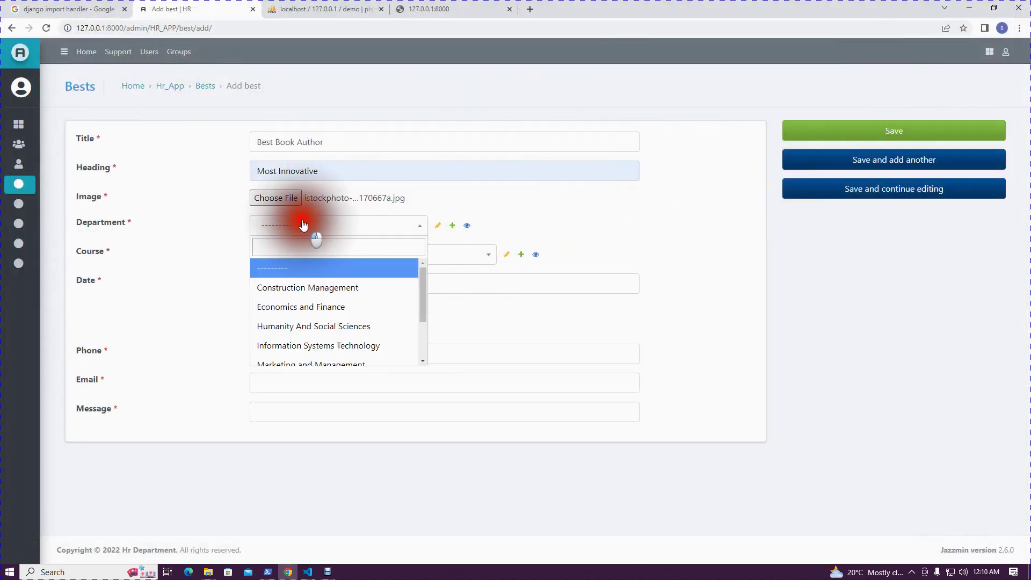
left_click(319, 289)
left_click(314, 261)
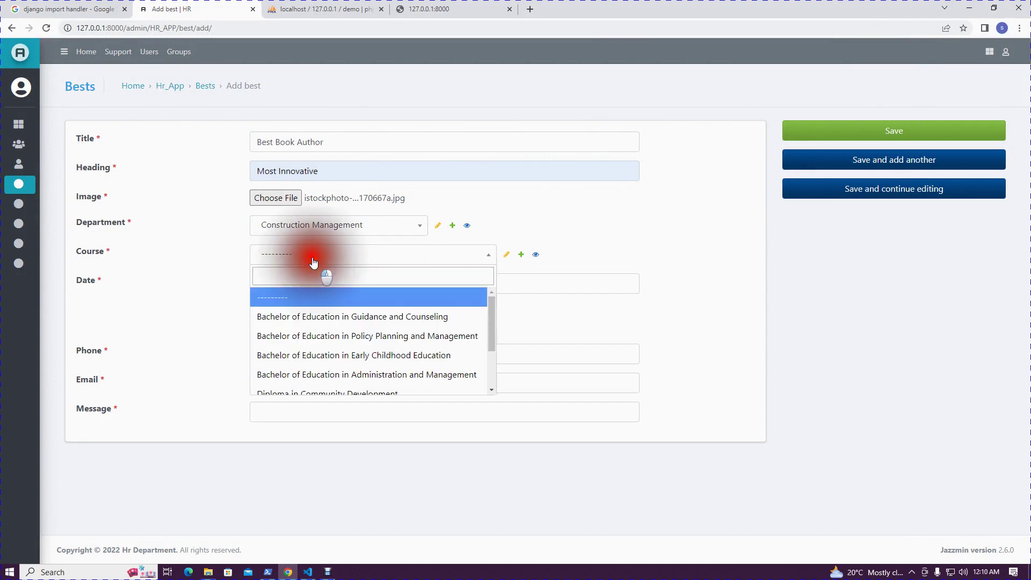
left_click(325, 316)
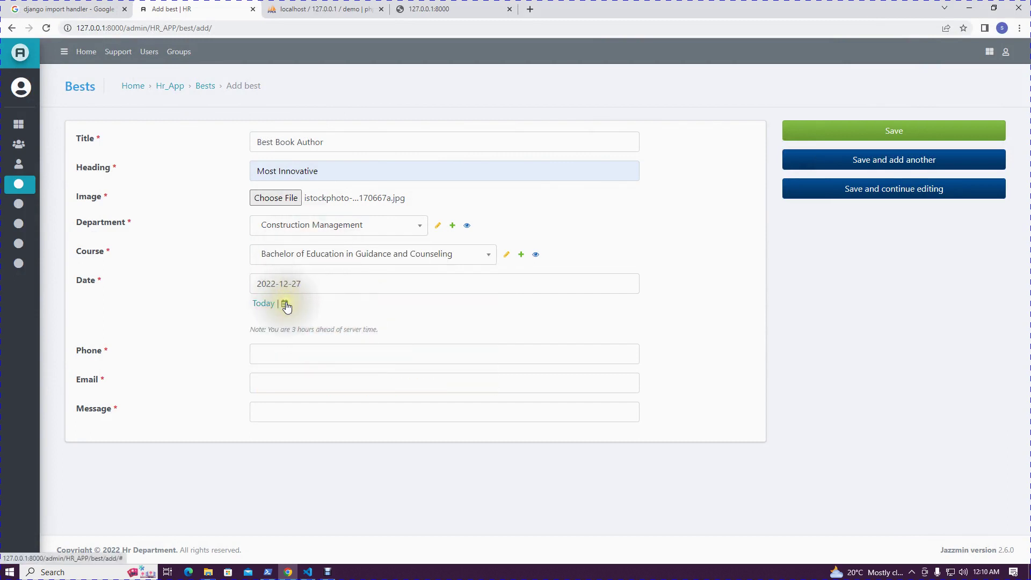
left_click(284, 304)
left_click(331, 320)
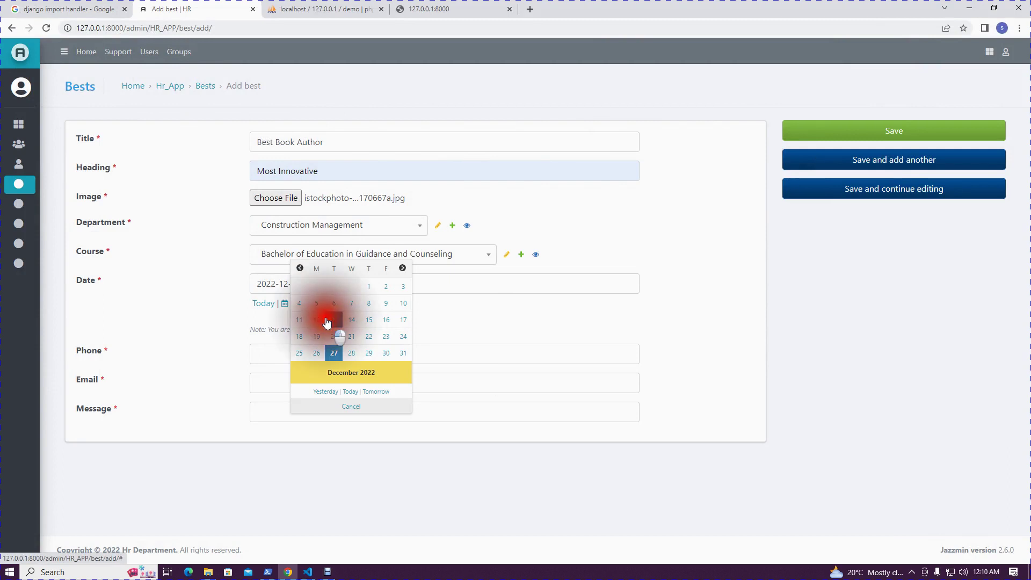
Autofill the saved phone number, e-mail and suggested message, then save the entry
left_click(293, 345)
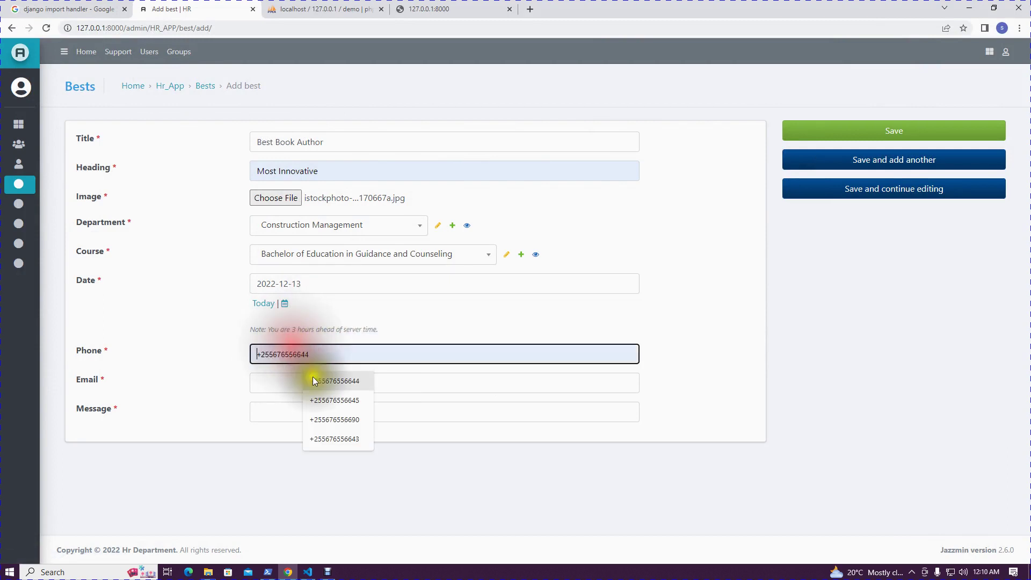
left_click(315, 375)
left_click(316, 383)
left_click(317, 410)
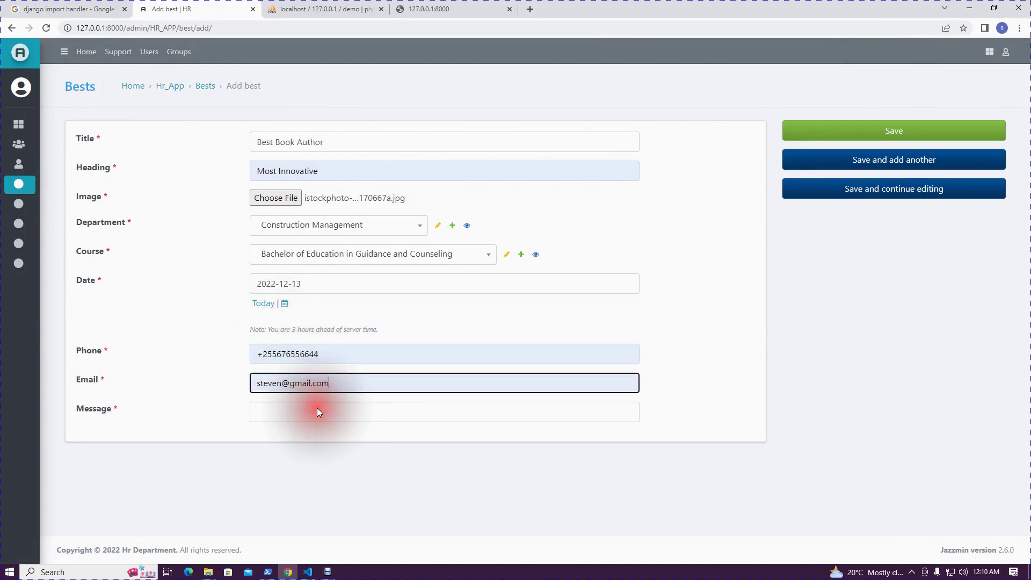
left_click(317, 410)
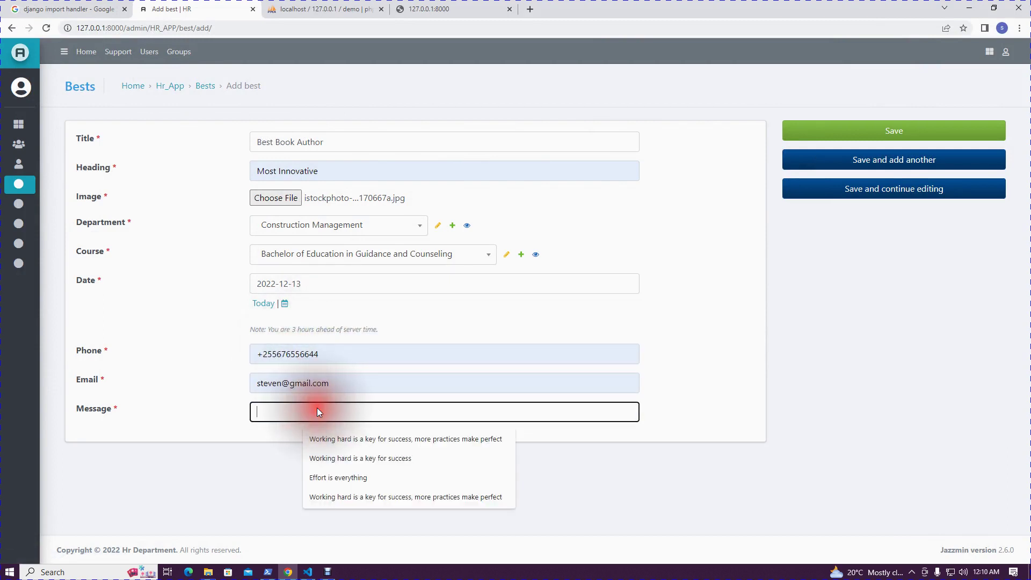
left_click(330, 439)
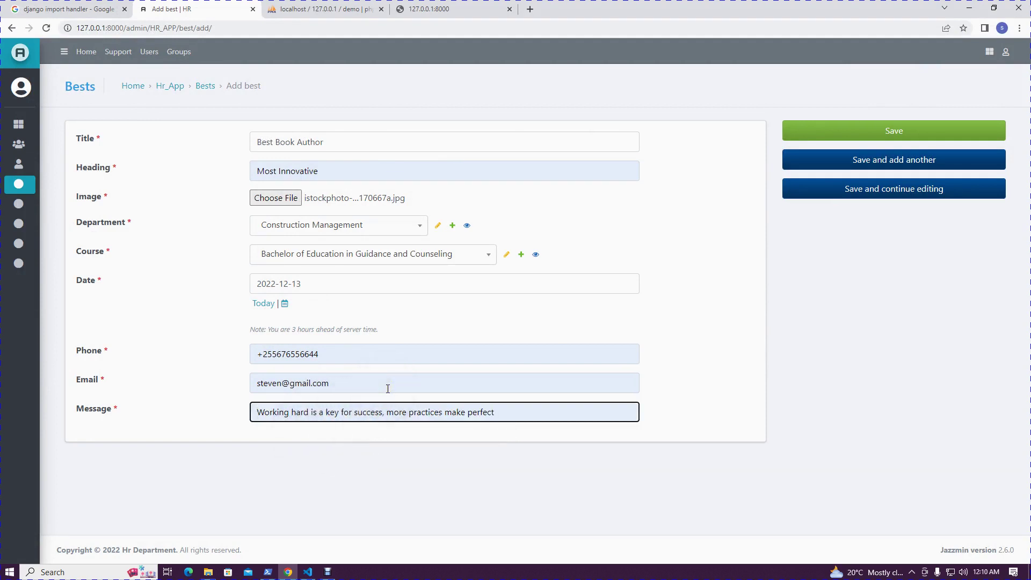
left_click(810, 132)
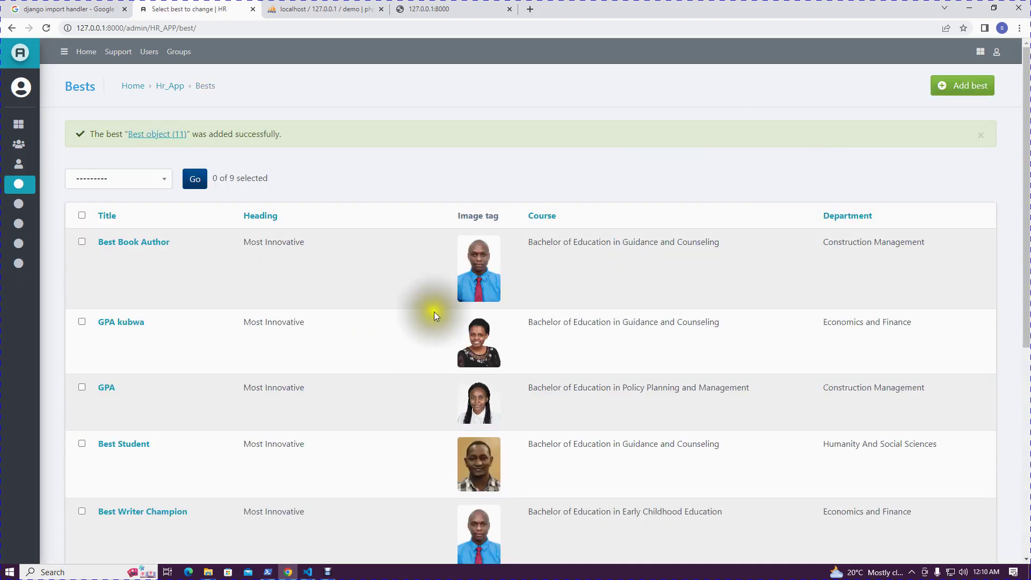
Scroll down the Bests list and show its second page
scroll(470, 271, "down", 7)
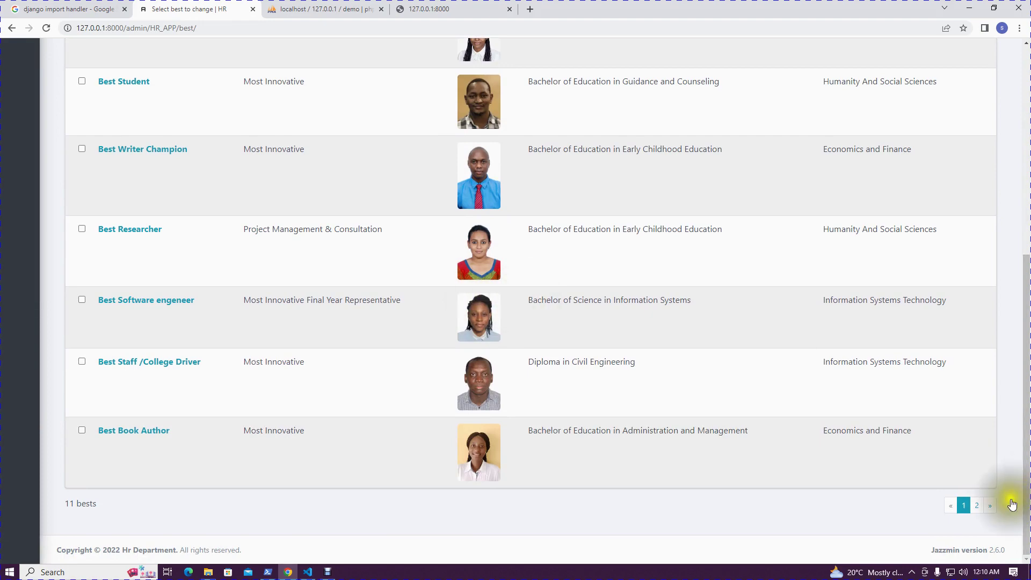
left_click(991, 507)
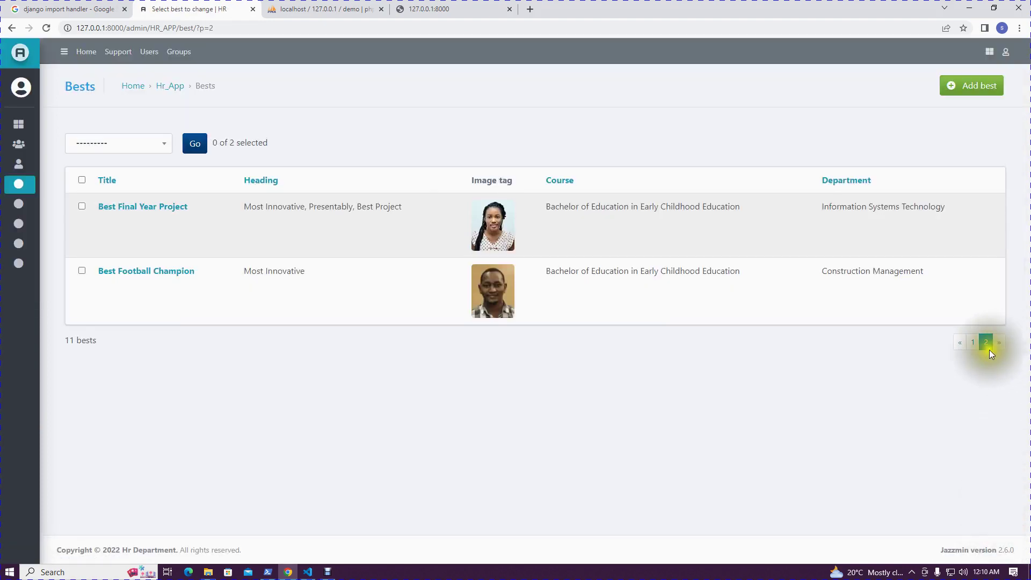
left_click(419, 8)
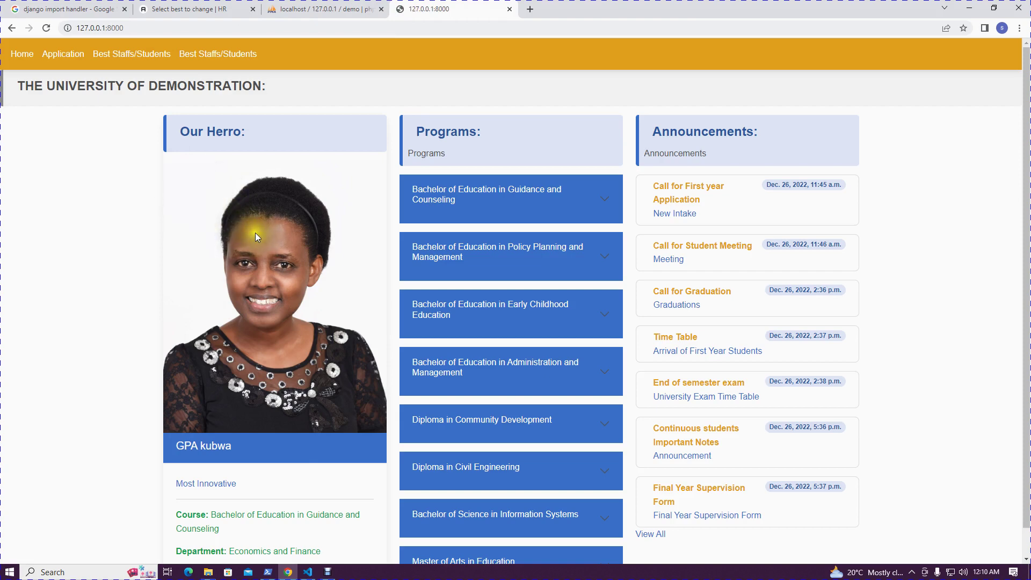
Reload the university homepage to see Best Book Author as the hero
left_click(47, 29)
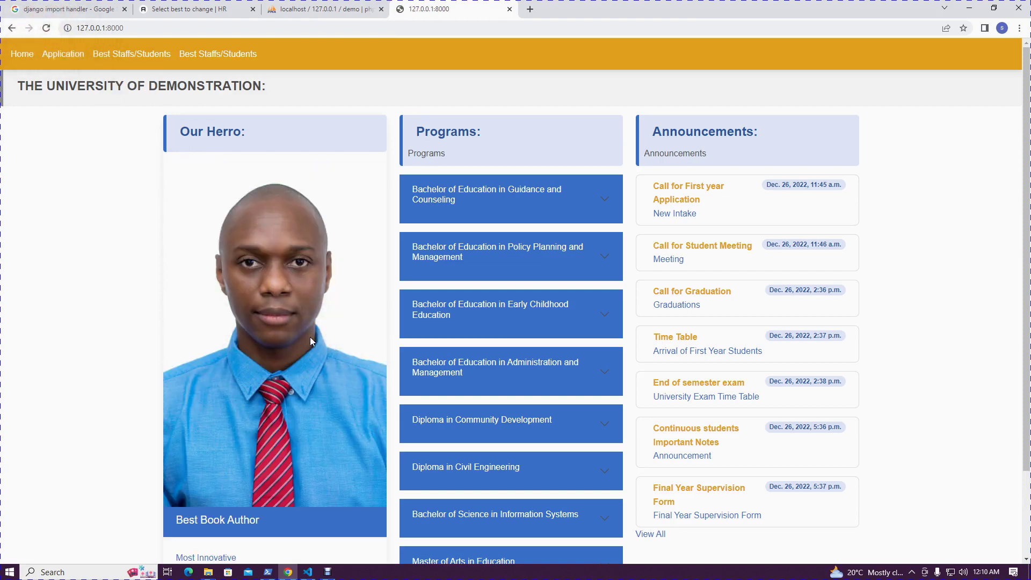
scroll(311, 340, "down", 2)
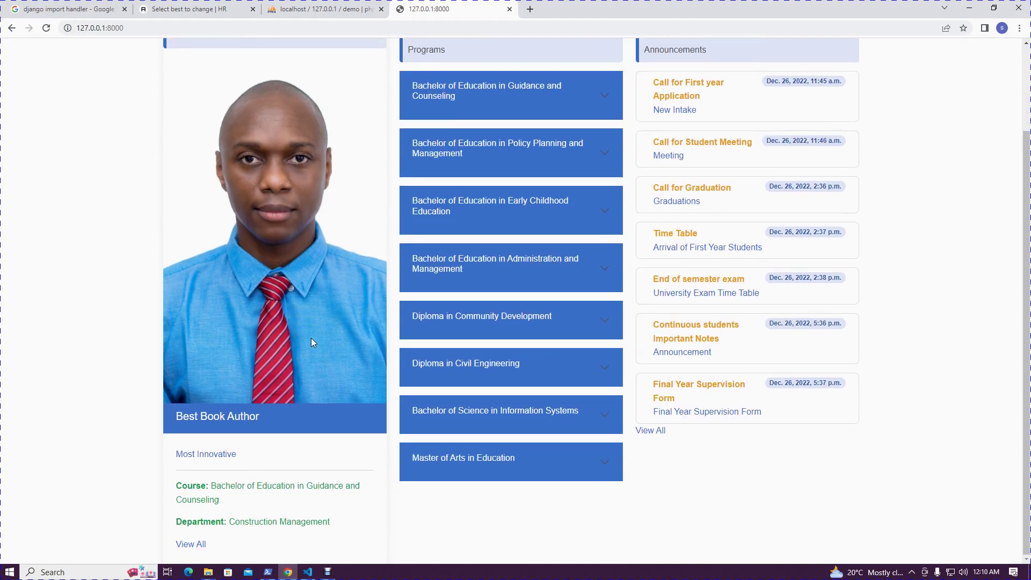
scroll(312, 338, "up", 2)
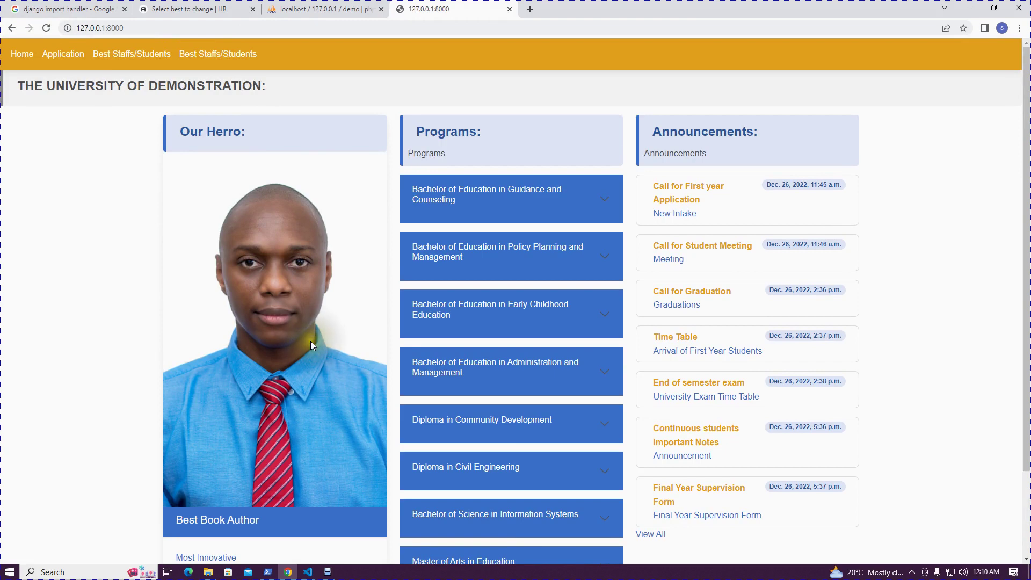
scroll(310, 340, "down", 2)
Browse the full Best staffs / students page, then return to the admin Bests list
left_click(200, 545)
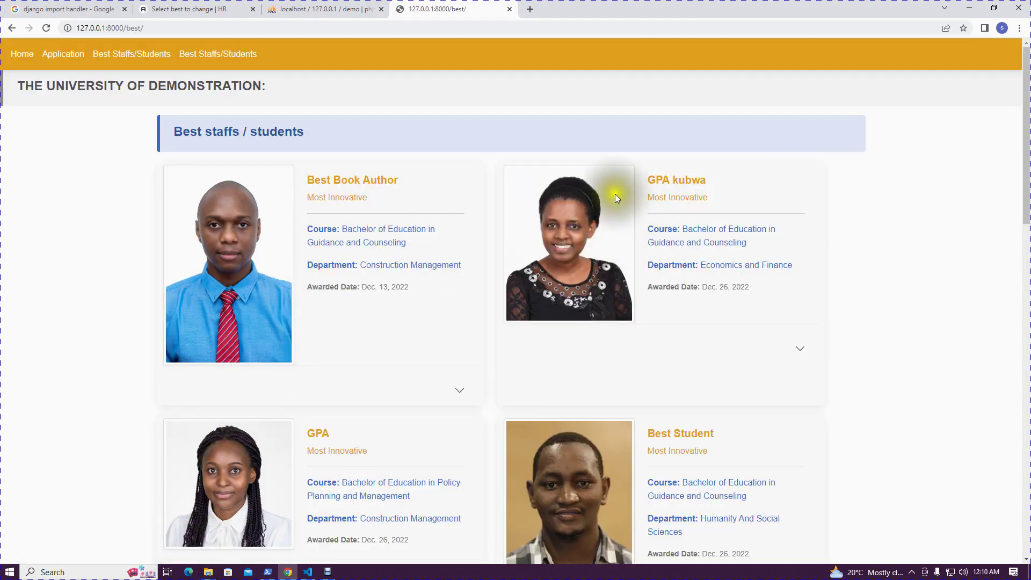
left_click_drag(711, 182, 639, 183)
scroll(595, 333, "down", 1)
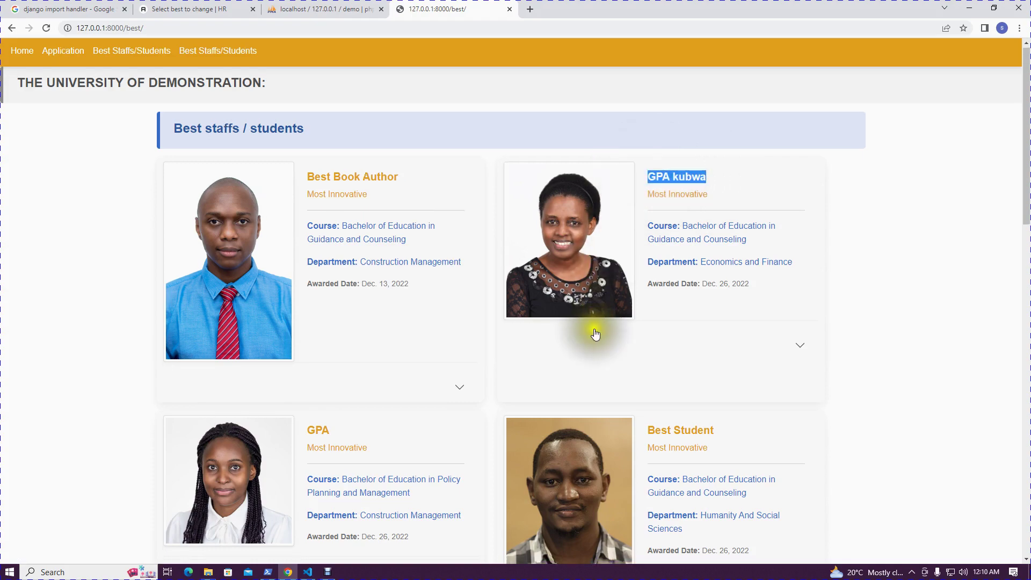
scroll(595, 338, "down", 15)
scroll(595, 348, "up", 6)
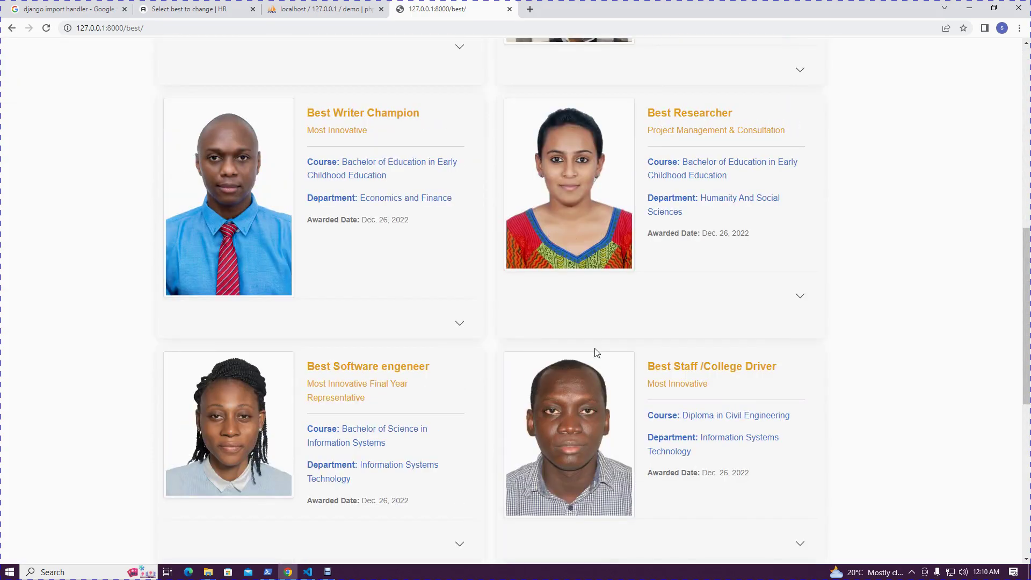
left_click(195, 7)
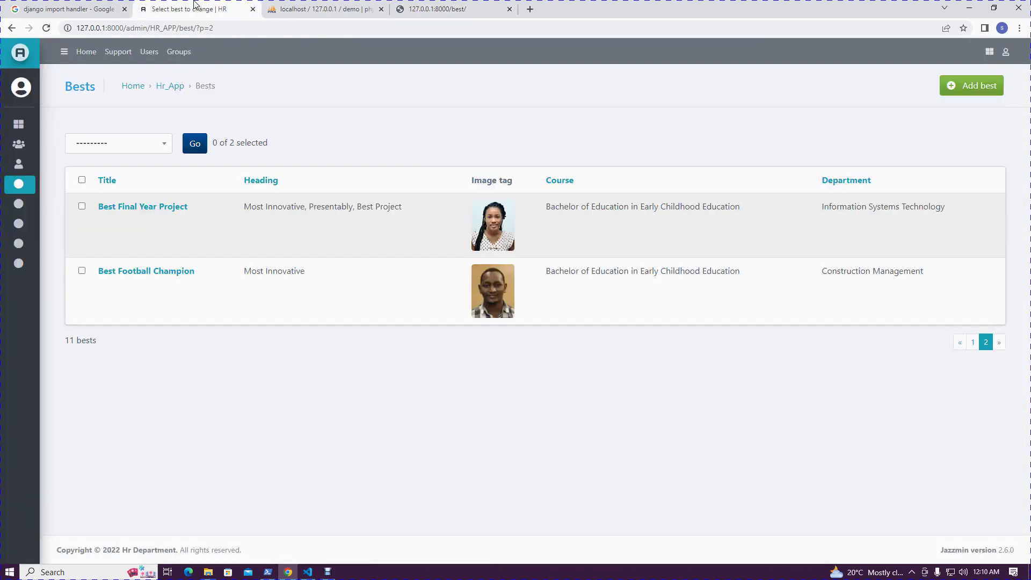
Replace Best Book Author's photo with a new portrait and save the entry
left_click(973, 342)
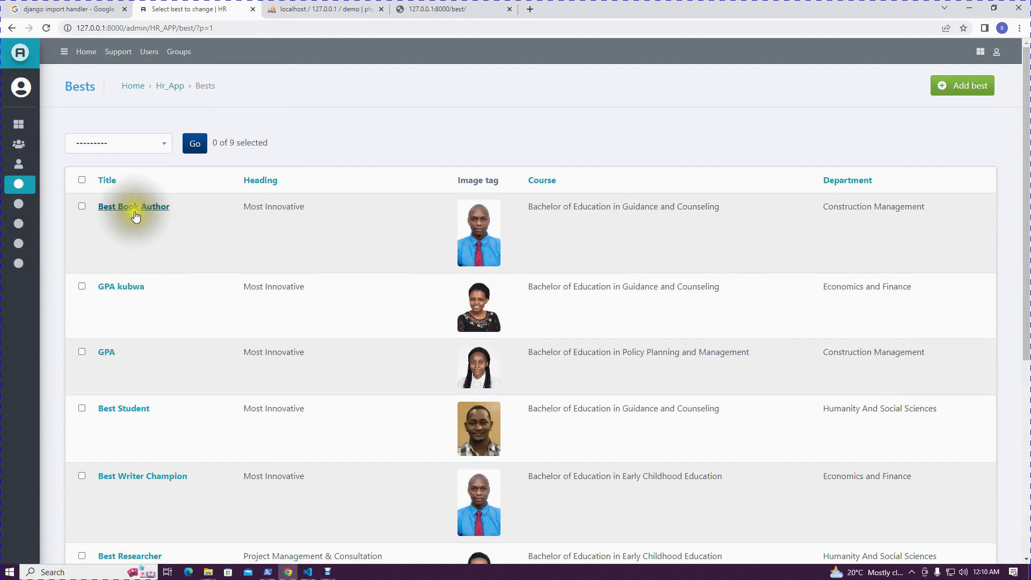
left_click(135, 215)
left_click(324, 216)
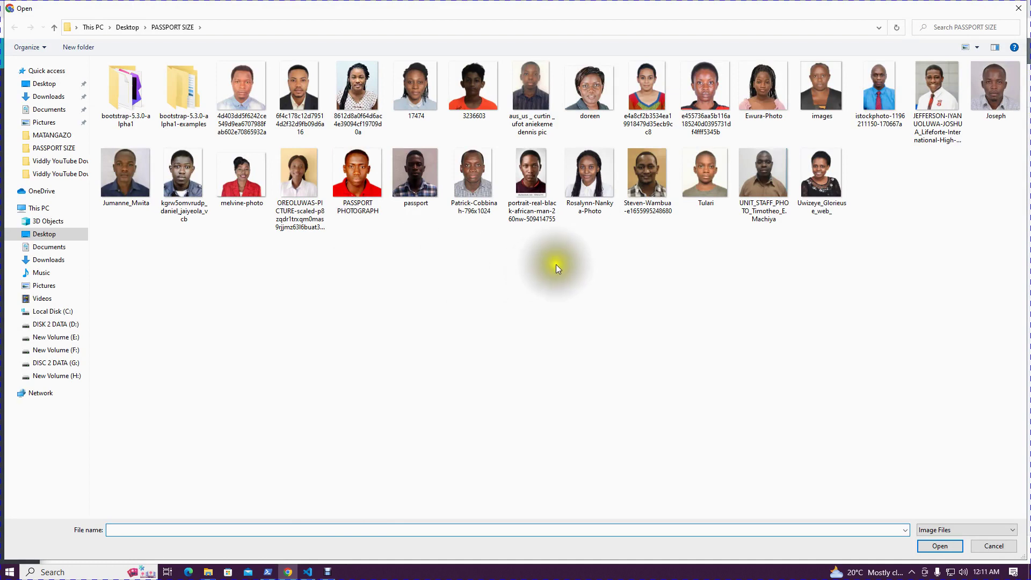
double_click(648, 96)
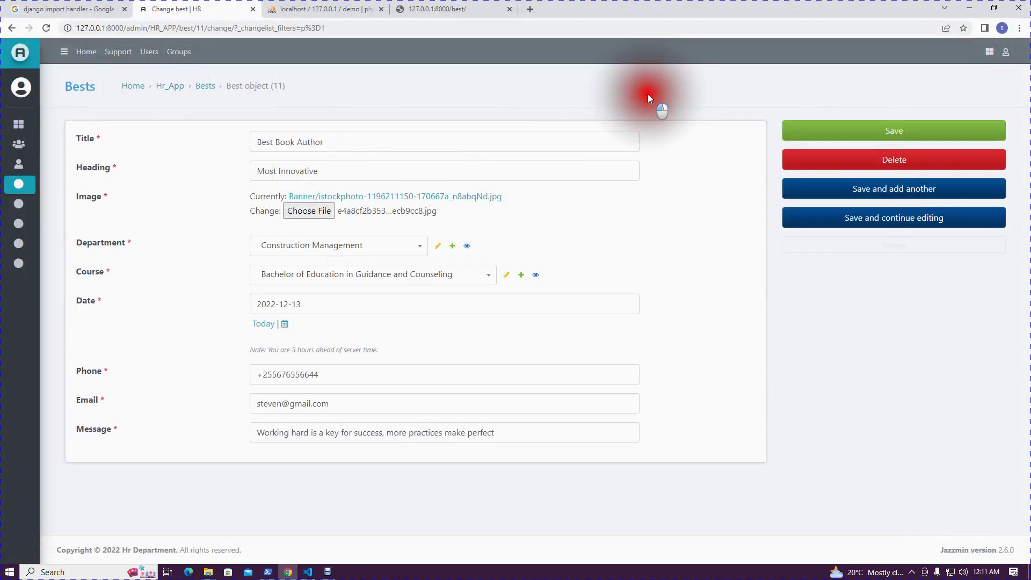
left_click(813, 132)
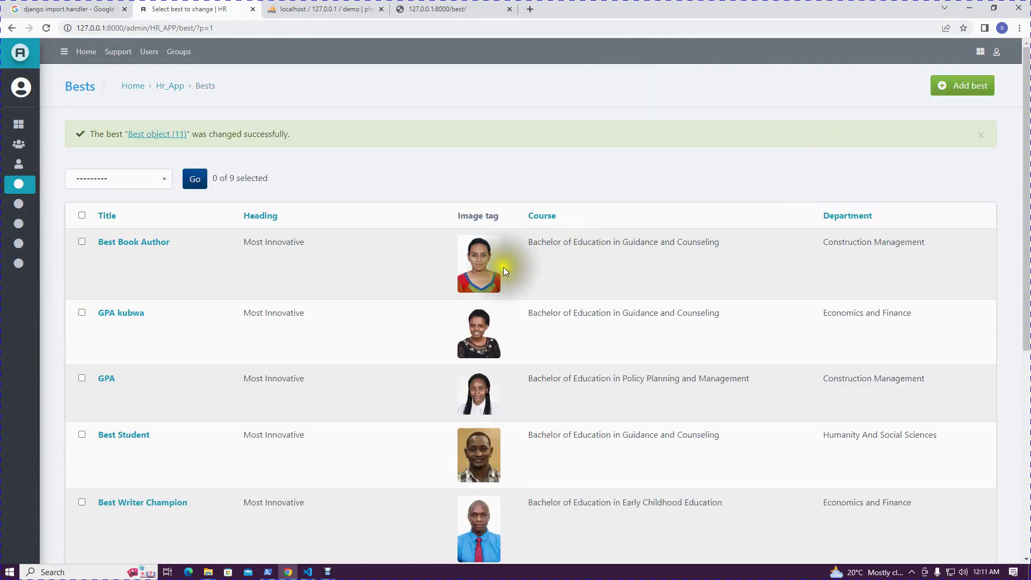
left_click(400, 12)
Reload the best staffs page and open the homepage to confirm the new photo
scroll(227, 163, "up", 10)
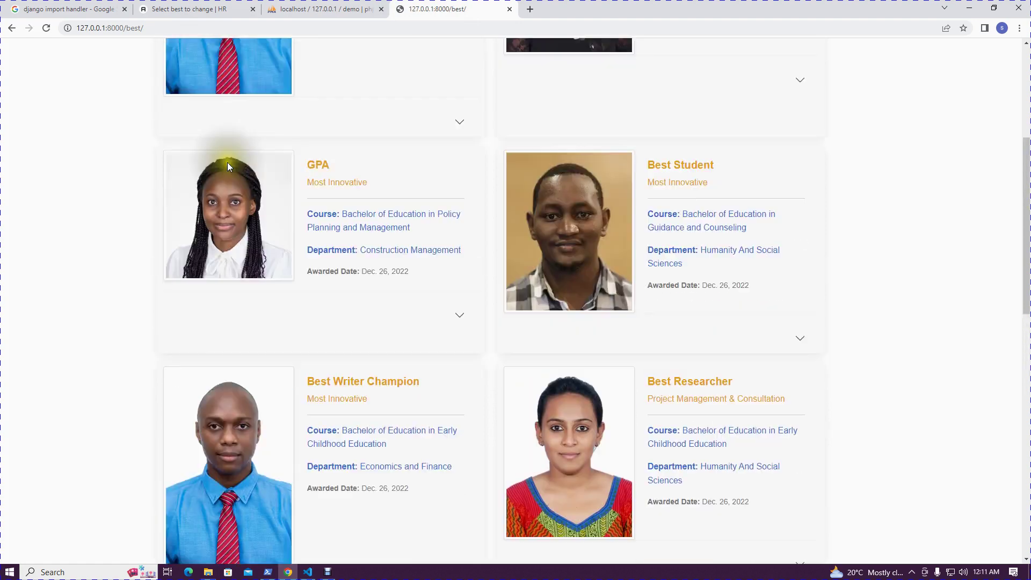
left_click(46, 28)
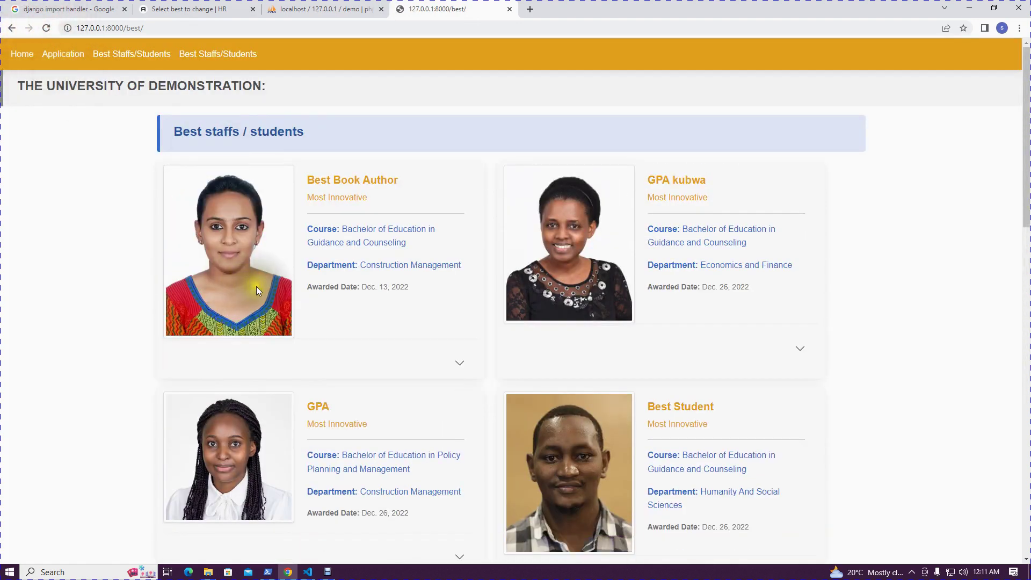
left_click(24, 55)
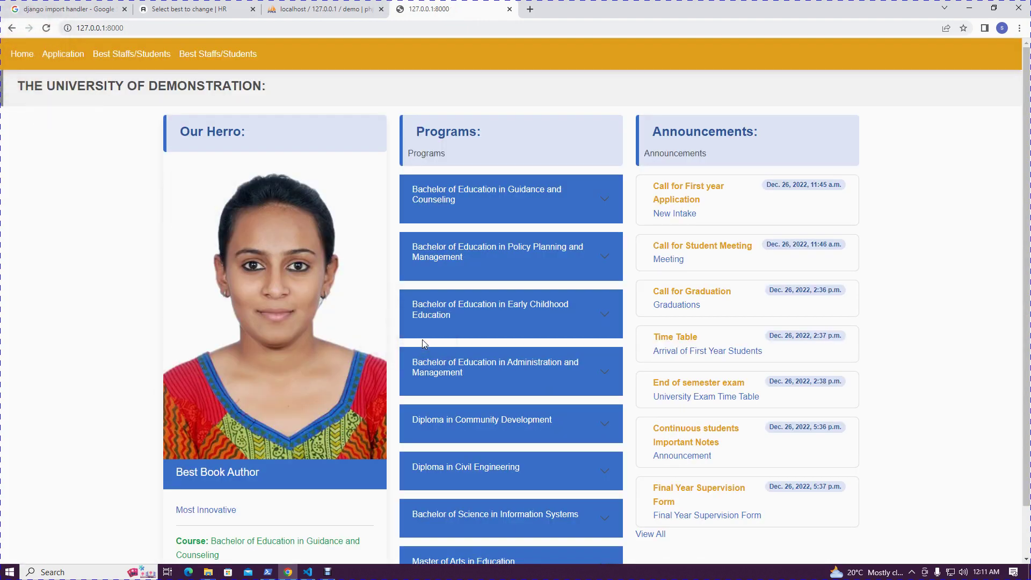
Open the admin Courses list from the sidebar
left_click(178, 9)
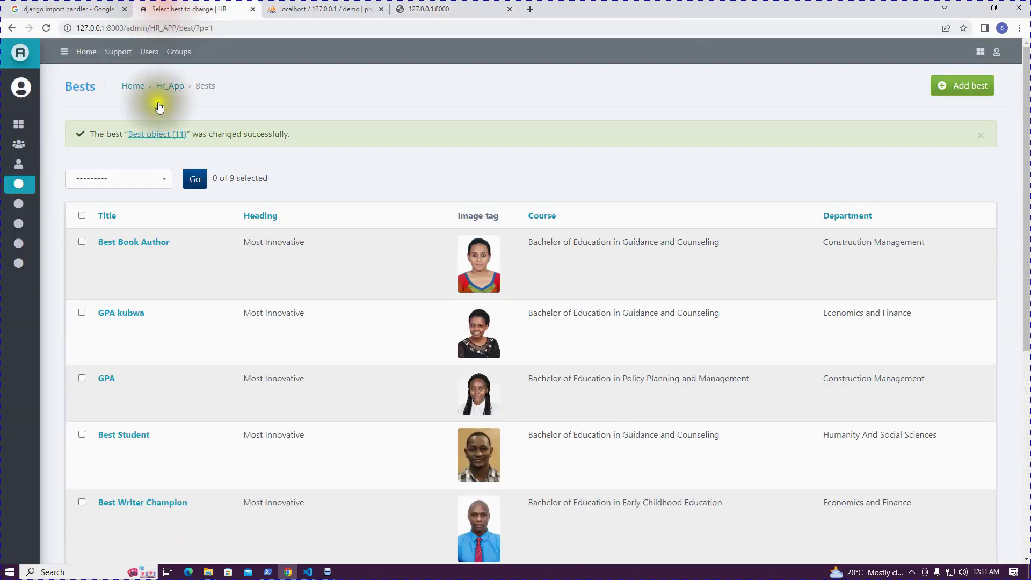
mouse_move(19, 193)
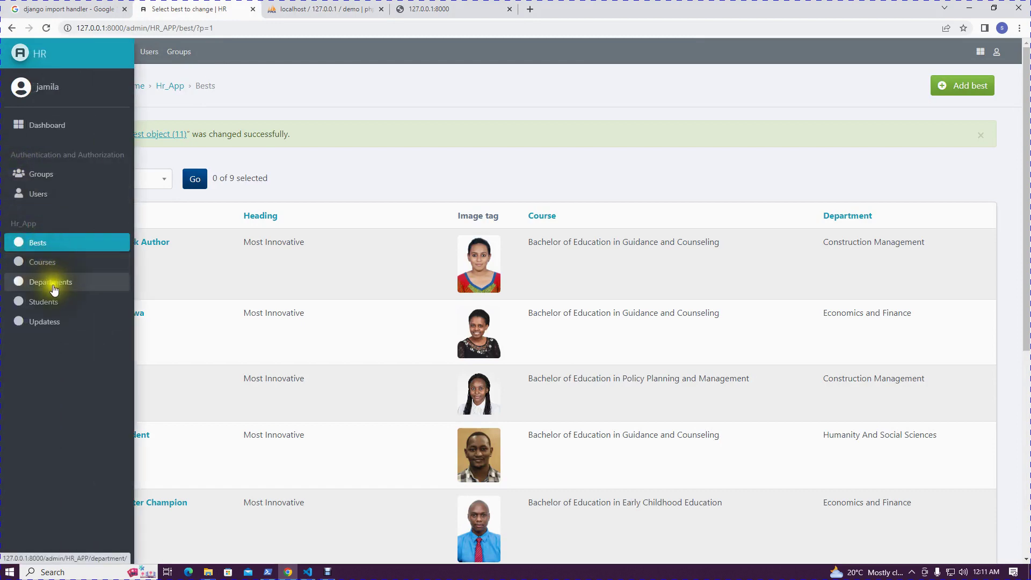
left_click(54, 266)
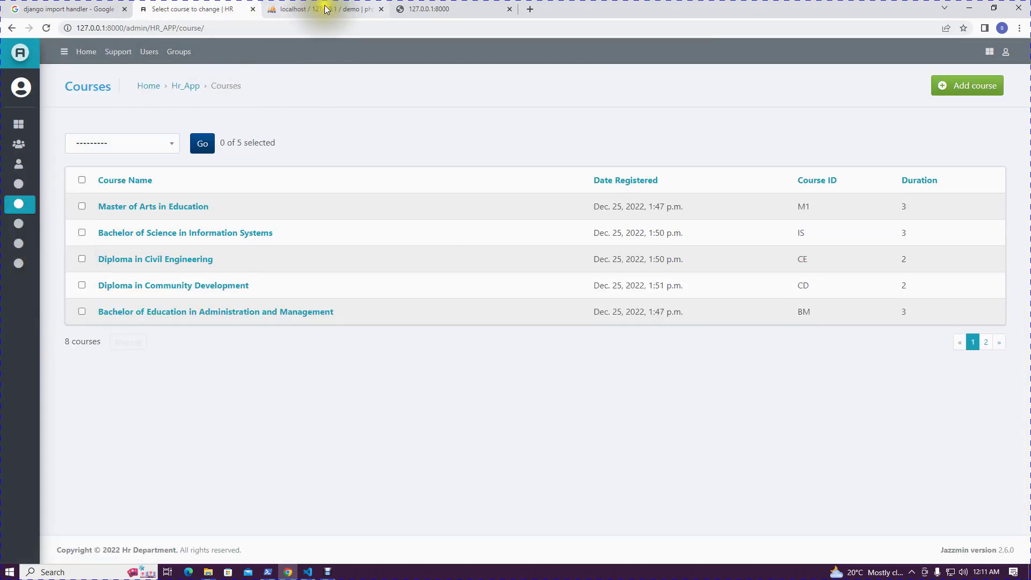
left_click(419, 6)
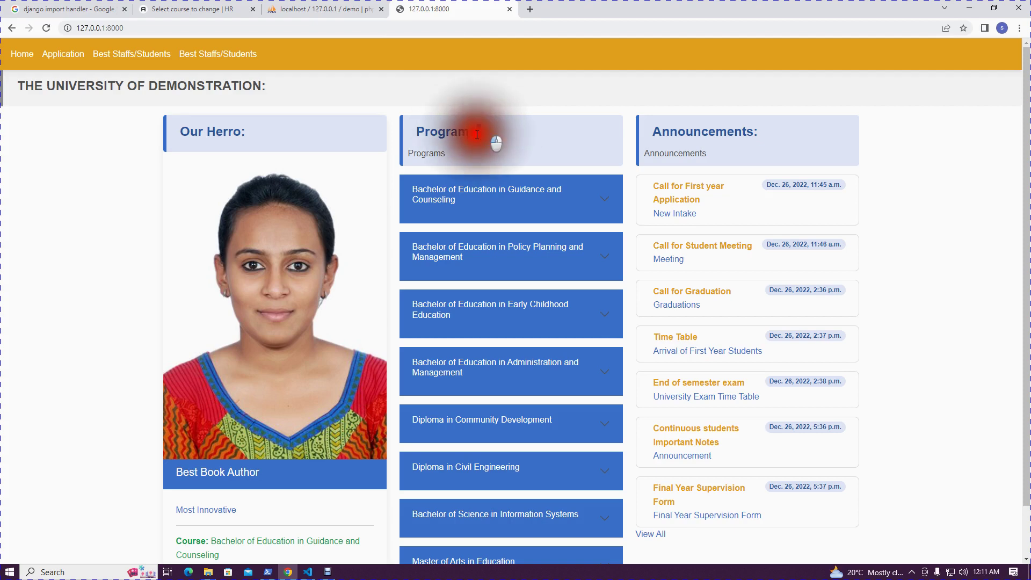
Expand the first homepage program to check its 3 Years duration and date, then collapse it
left_click_drag(489, 135, 424, 133)
scroll(469, 336, "down", 1)
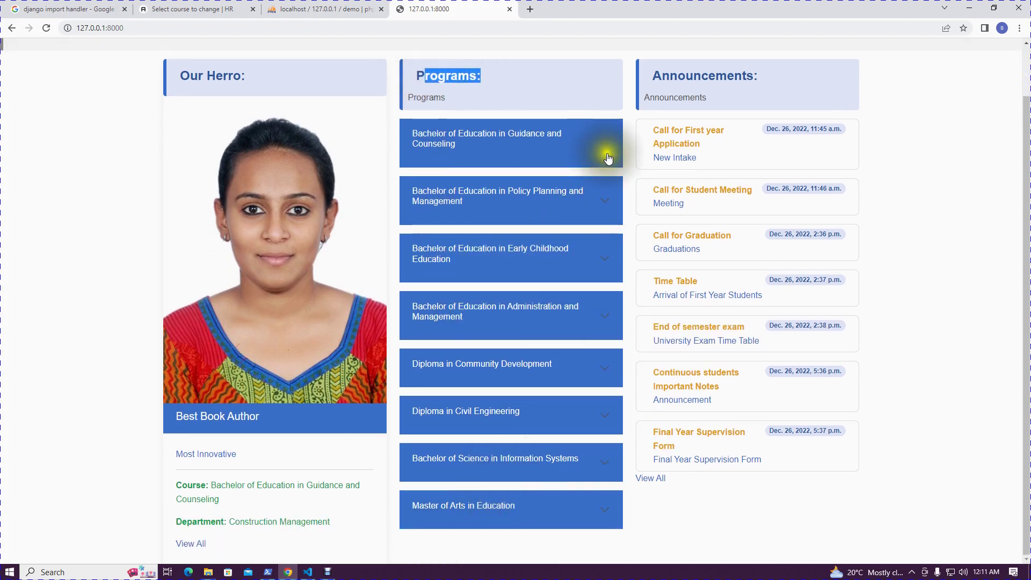
left_click(605, 150)
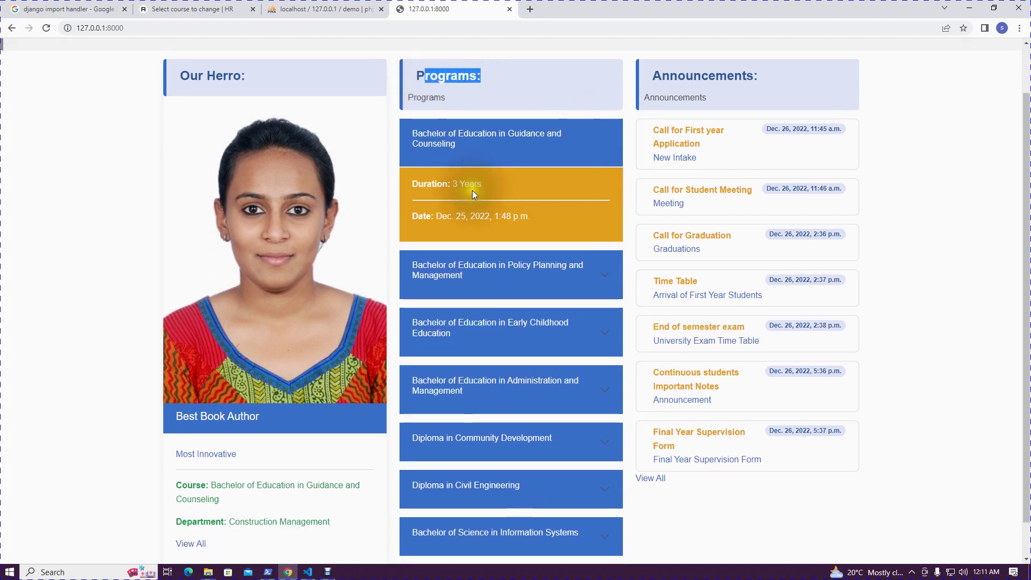
left_click_drag(490, 207, 451, 184)
left_click_drag(535, 218, 474, 219)
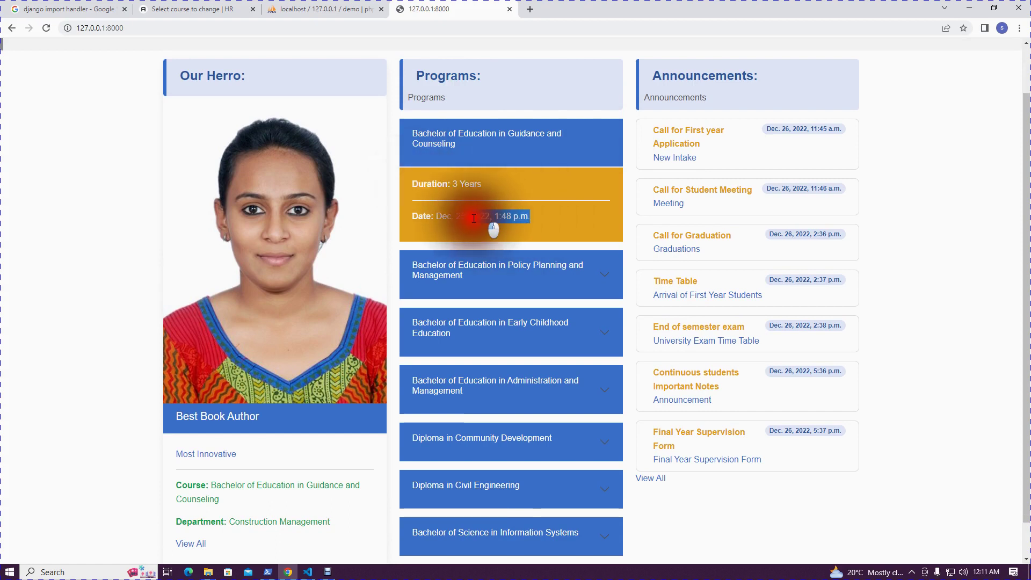
left_click(608, 143)
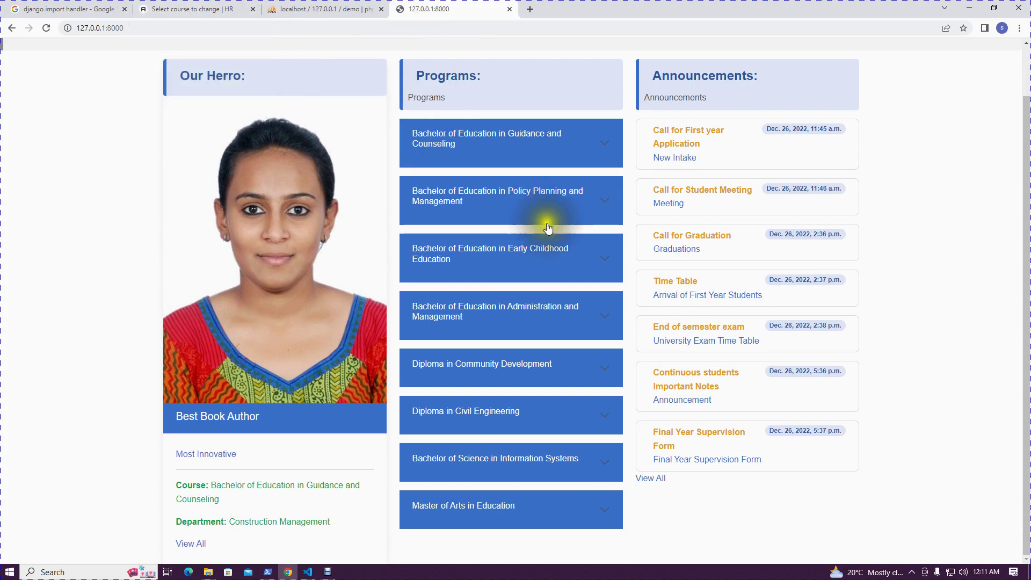
scroll(552, 227, "up", 2)
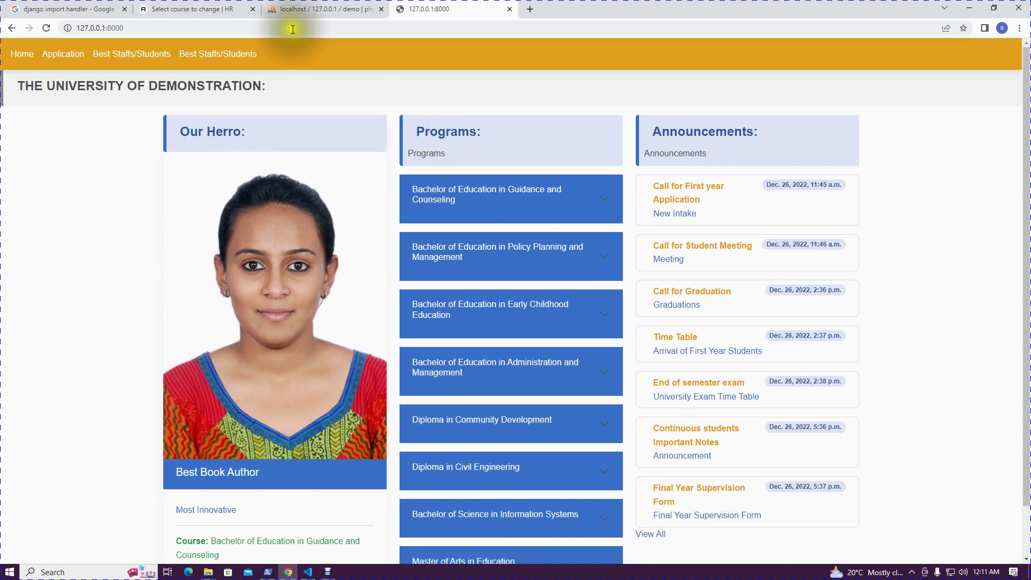
left_click(208, 6)
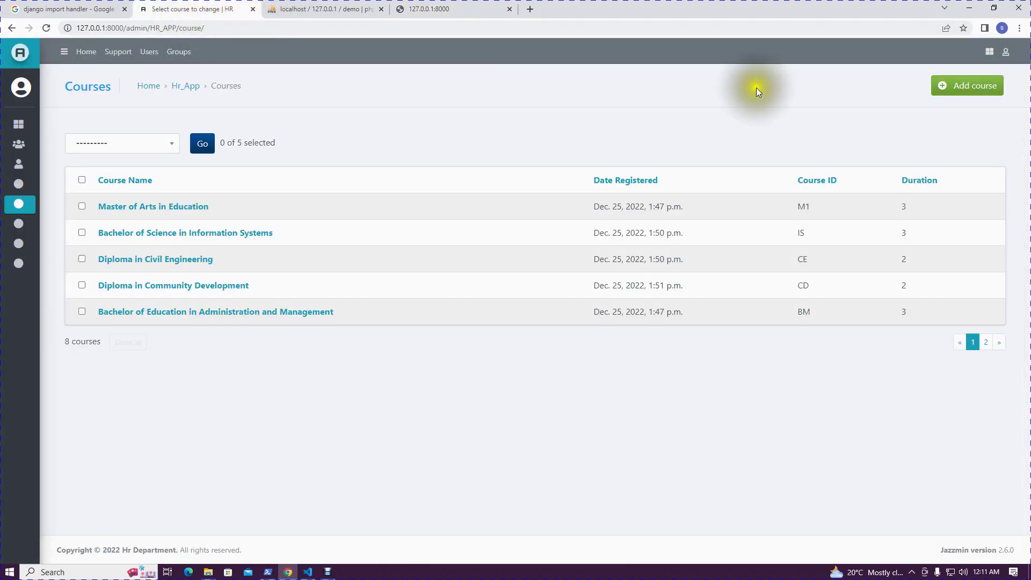
Add course ICT laws with course ID ICT and duration 3, and save it
left_click(974, 87)
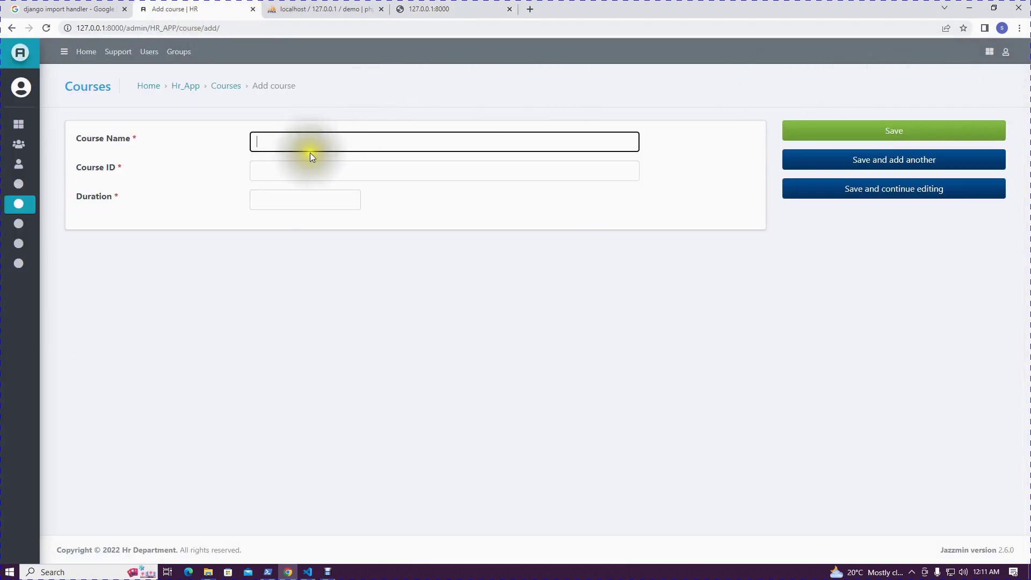
left_click(312, 147)
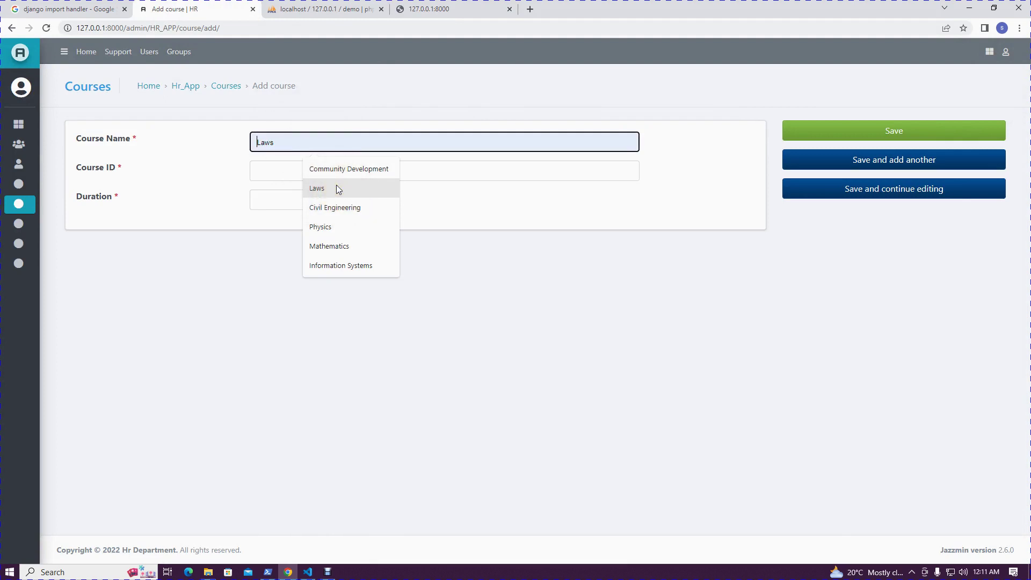
type("ICT laws")
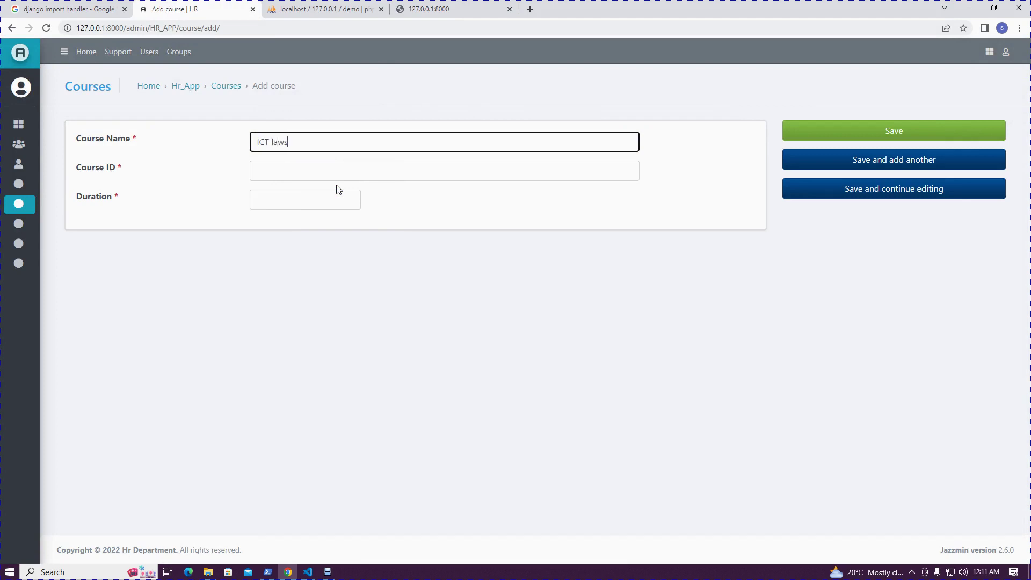
left_click(320, 167)
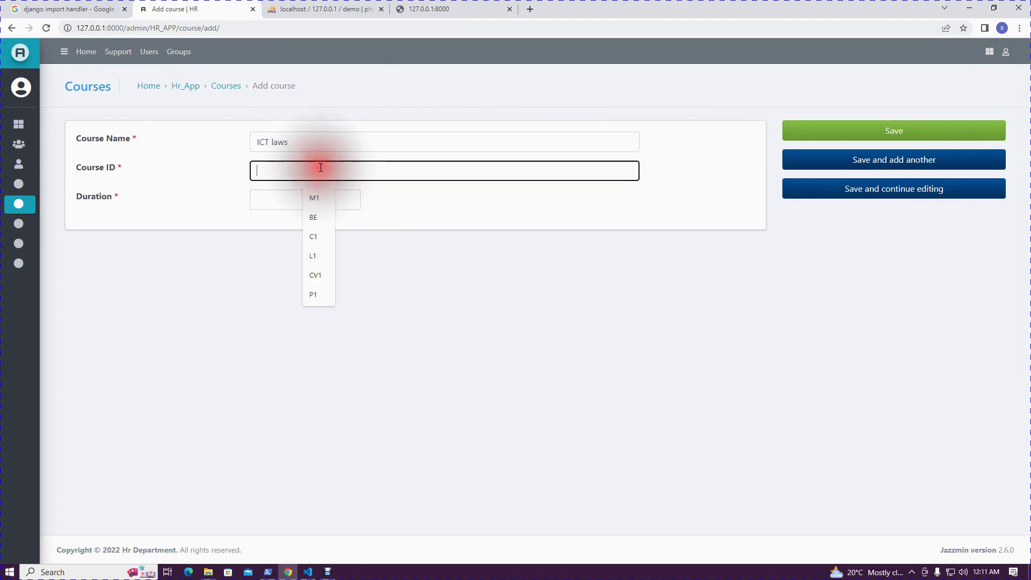
type("ICT")
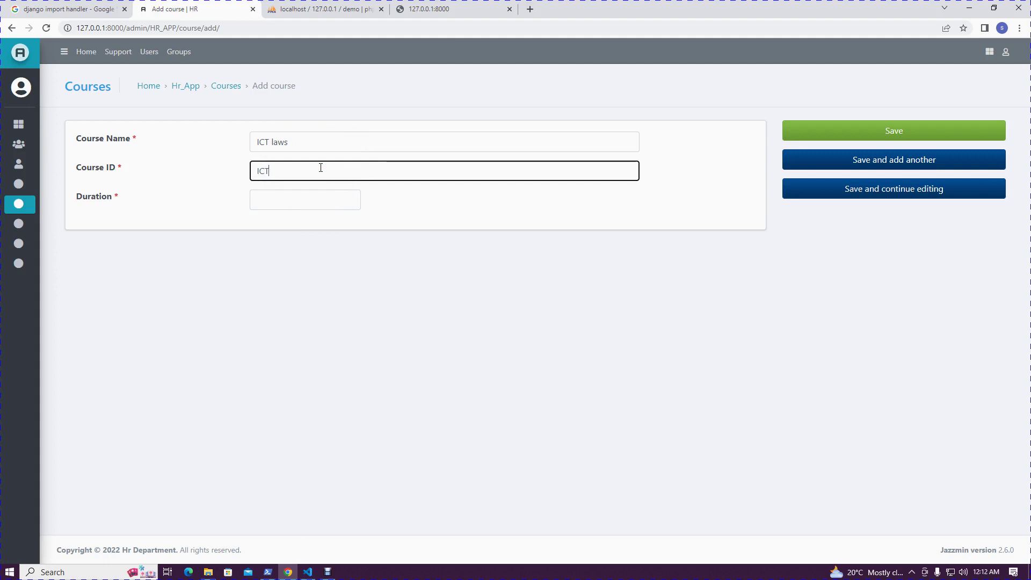
left_click(352, 197)
type("3")
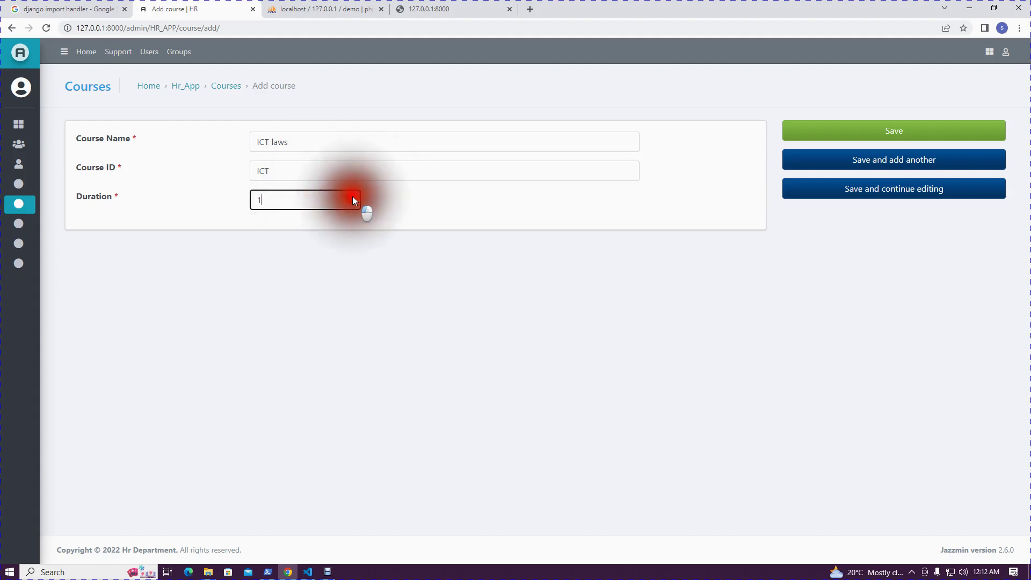
left_click(886, 133)
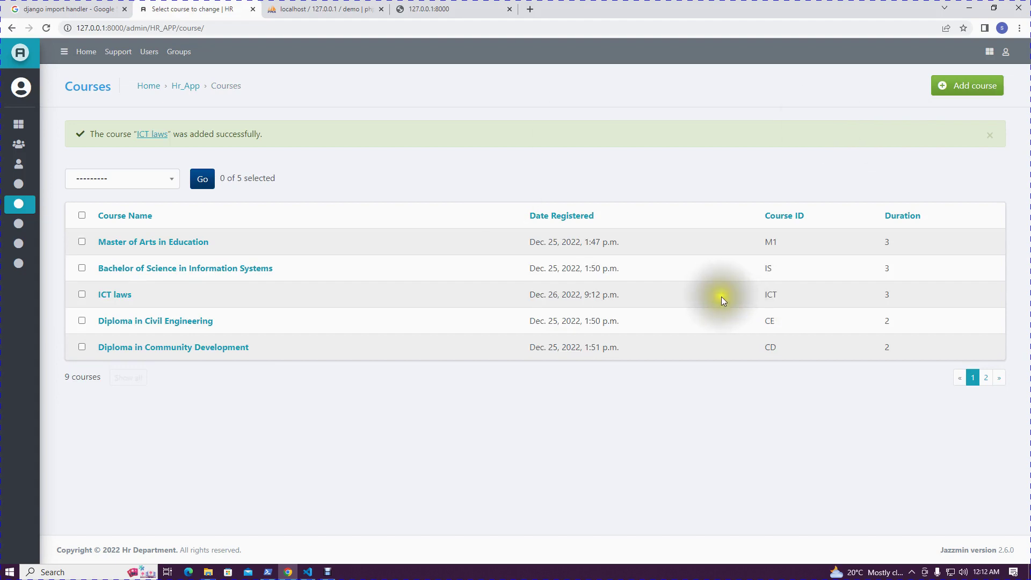
triple_click(97, 295)
Reload the homepage and expand ICT laws in Programs to confirm its 3 Years duration
left_click(446, 10)
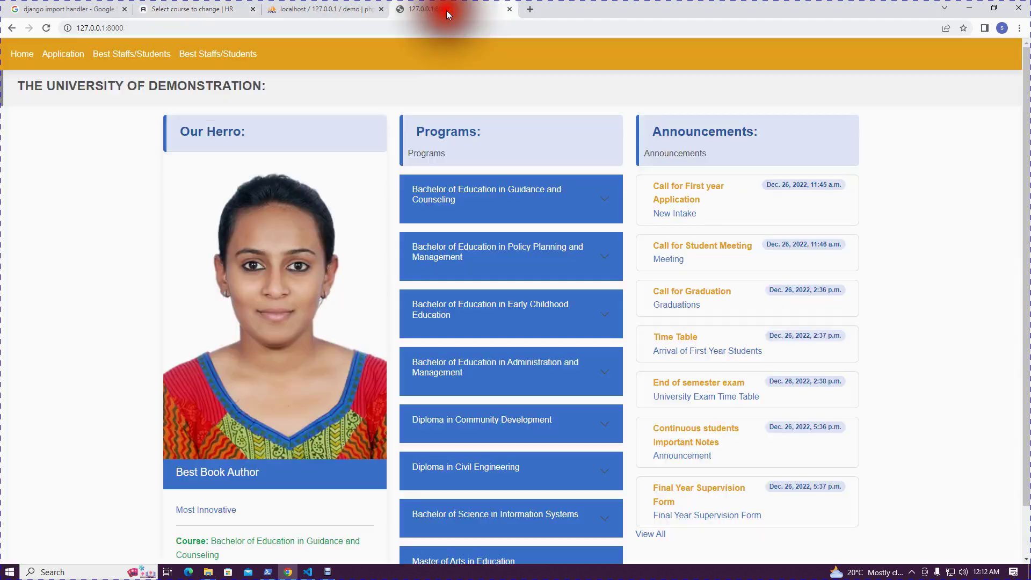
scroll(531, 333, "down", 1)
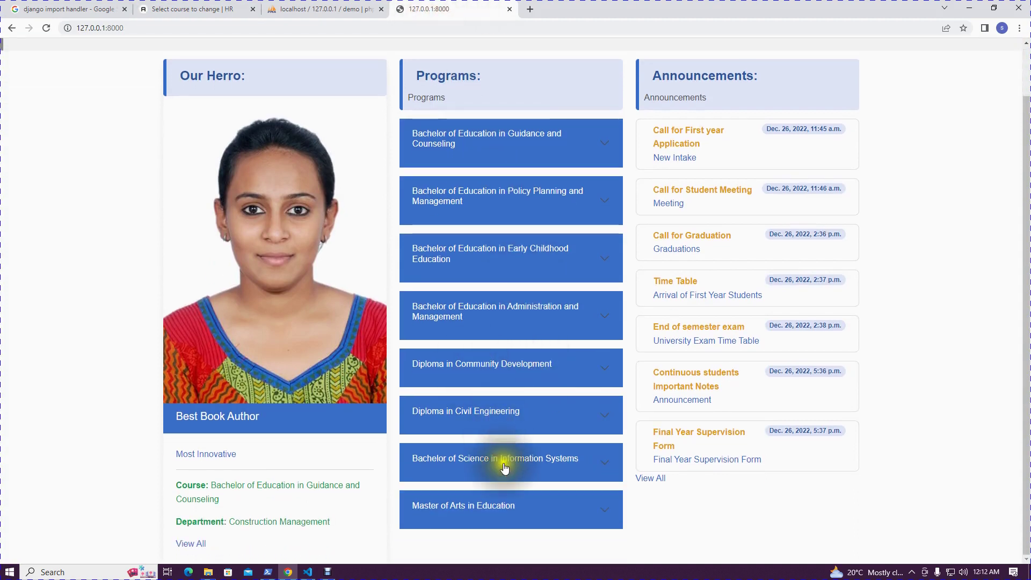
scroll(490, 460, "up", 1)
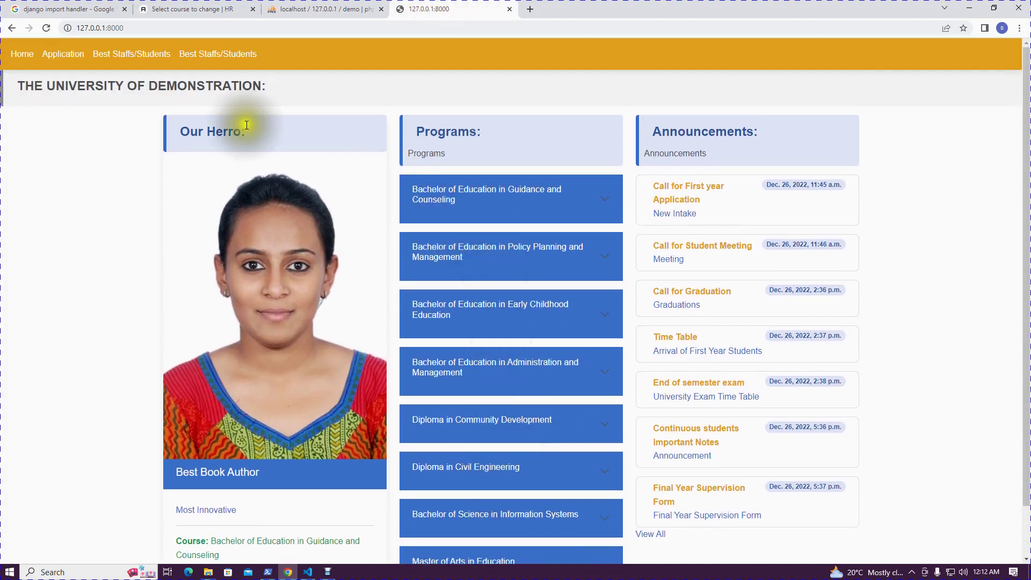
left_click(22, 53)
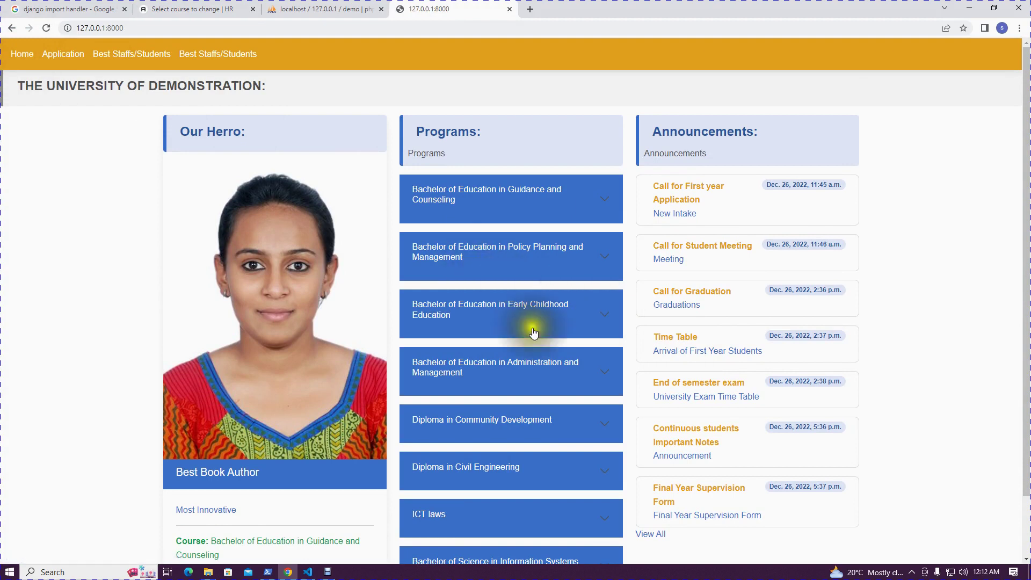
scroll(510, 370, "down", 1)
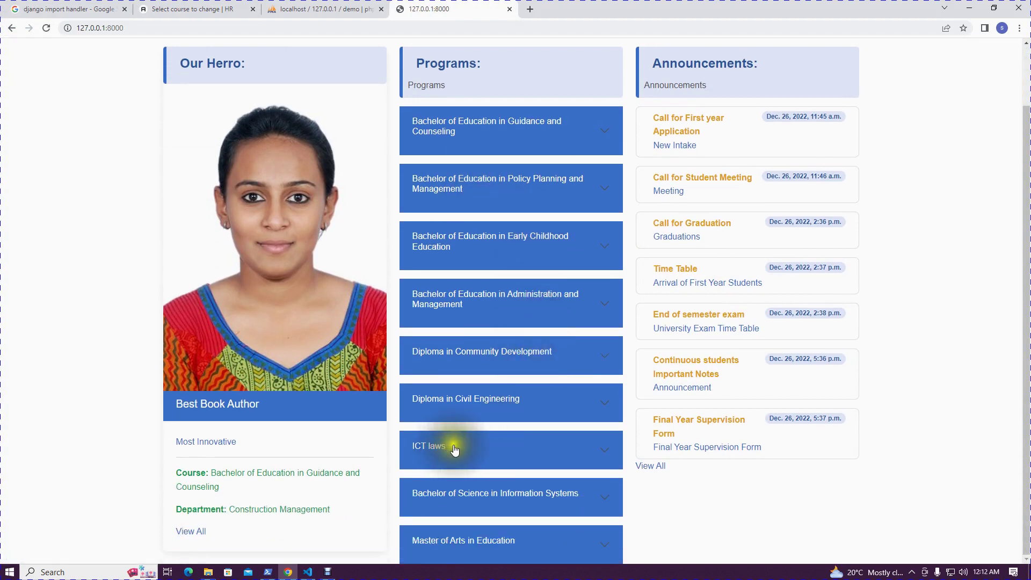
left_click(604, 457)
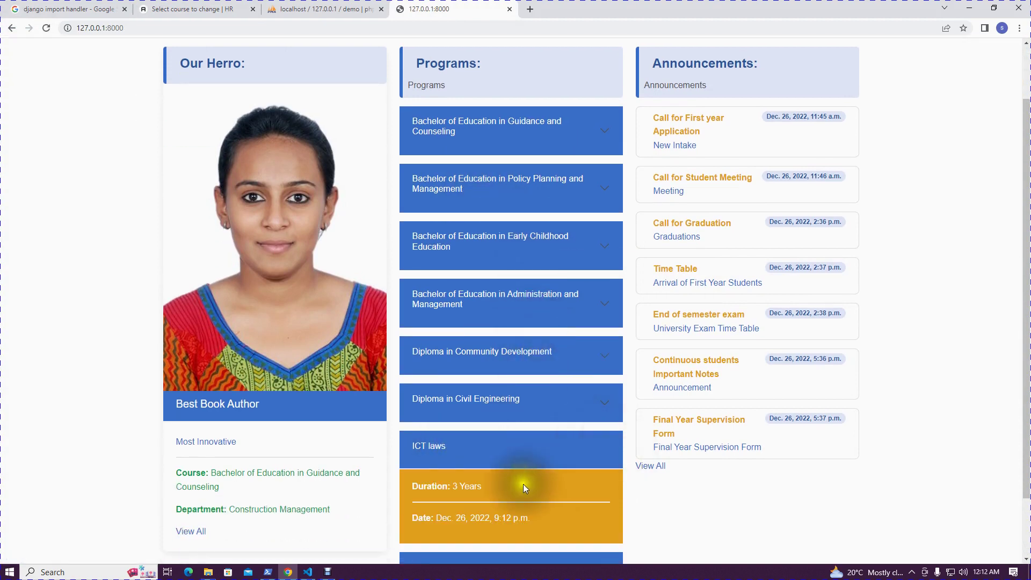
double_click(468, 487)
left_click(537, 456)
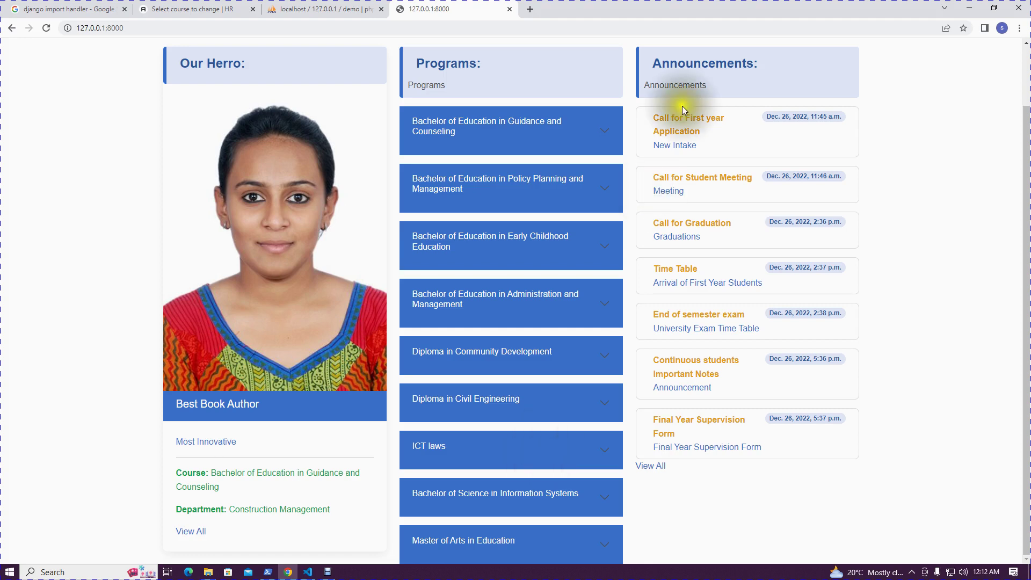
scroll(697, 272, "up", 2)
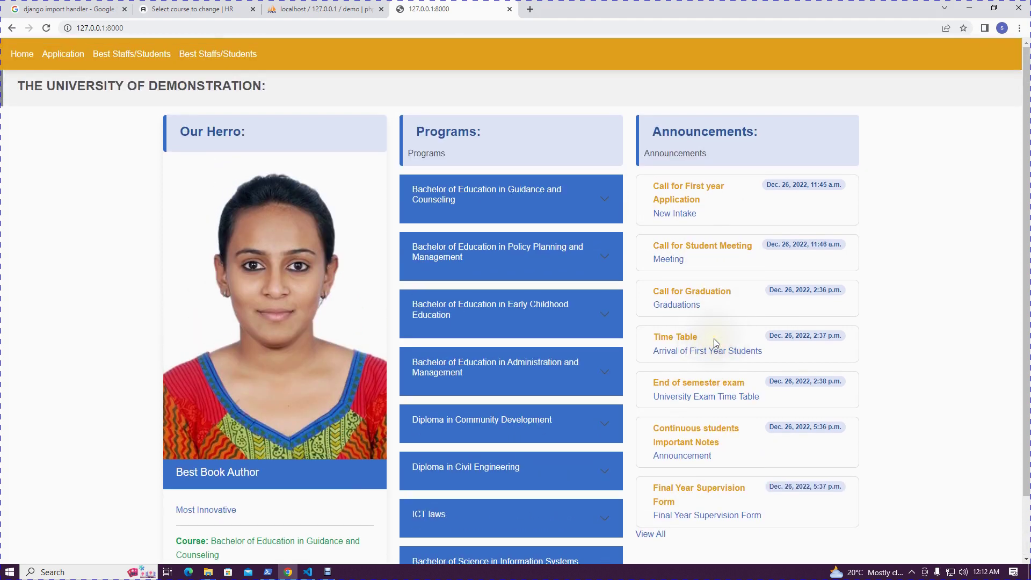
left_click(203, 4)
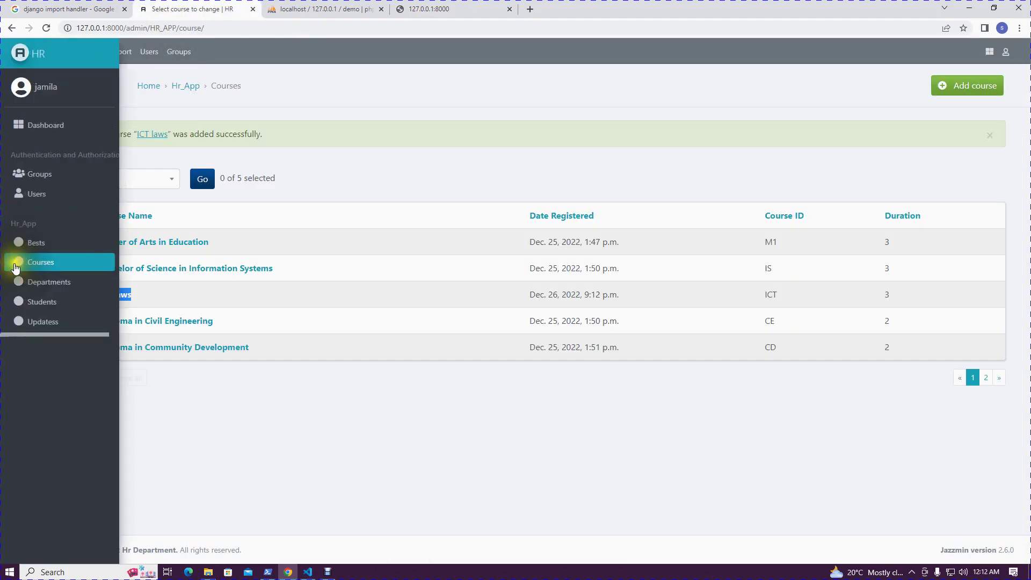
Start a new update with Title and Heading both set to Mkutano wa wanafunzi
mouse_move(10, 207)
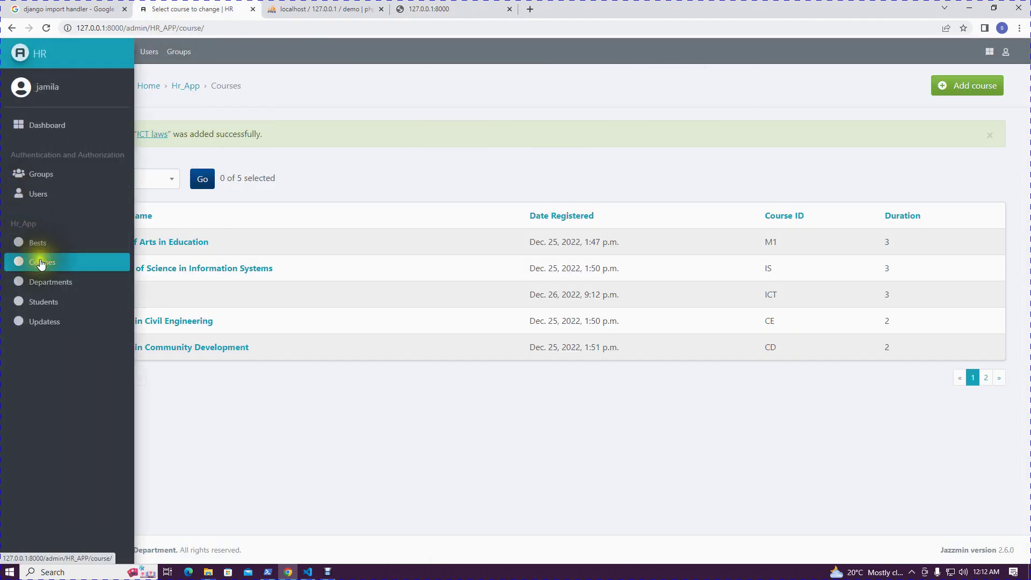
left_click(54, 321)
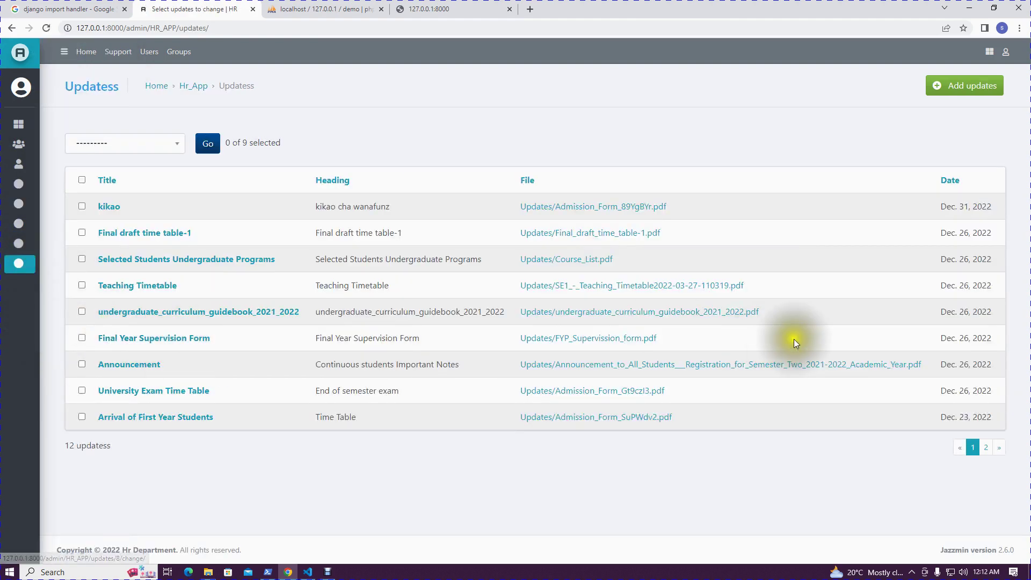
left_click(974, 86)
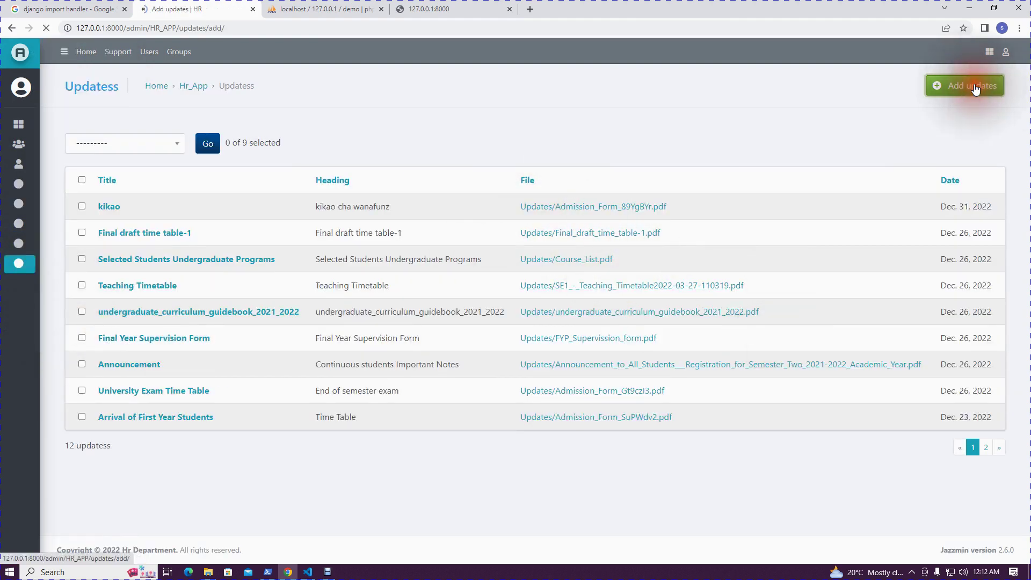
left_click(288, 138)
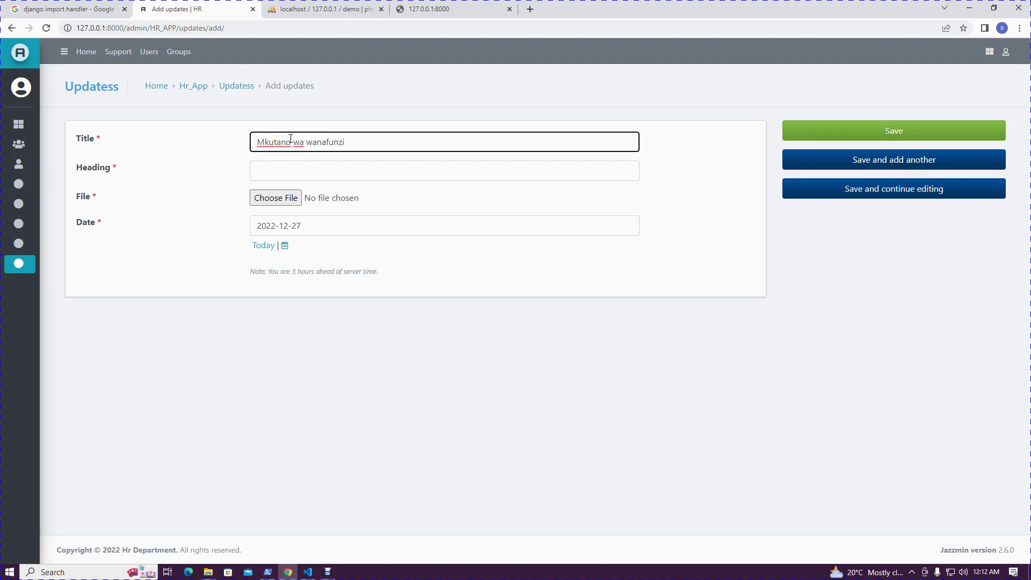
left_click(294, 171)
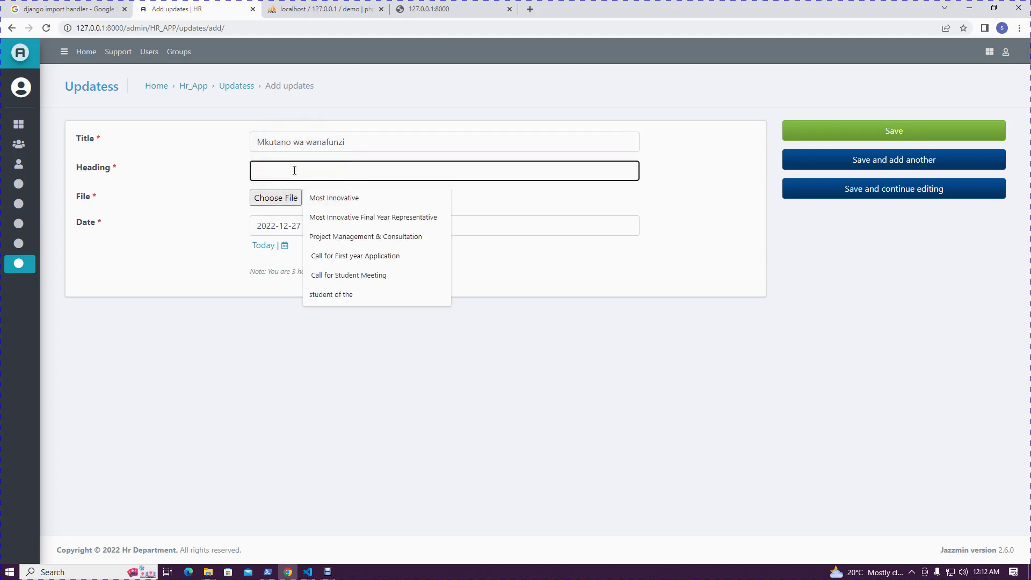
left_click_drag(368, 142, 219, 140)
key("ctrl+c")
left_click(279, 170)
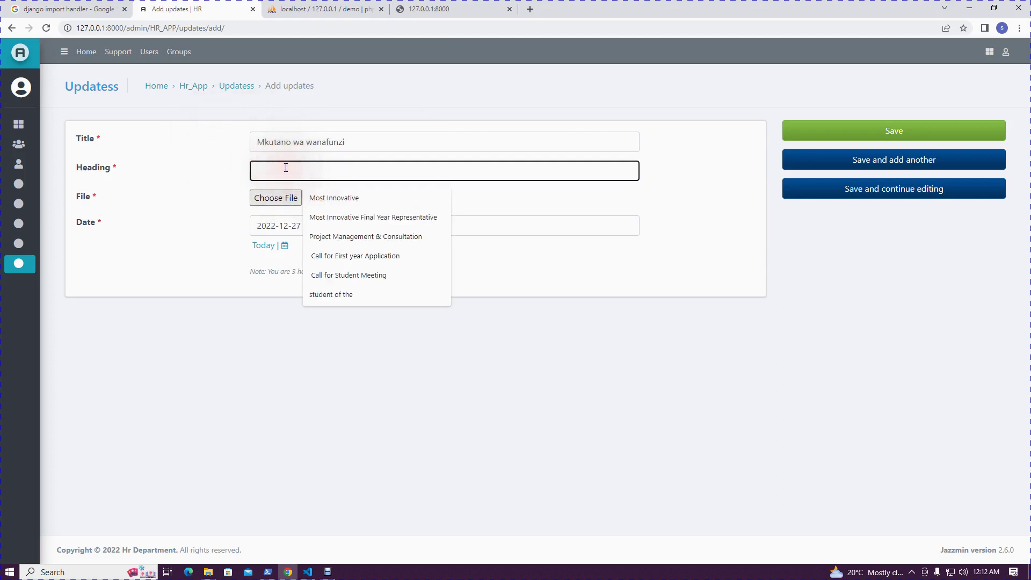
key("ctrl+v")
left_click(165, 214)
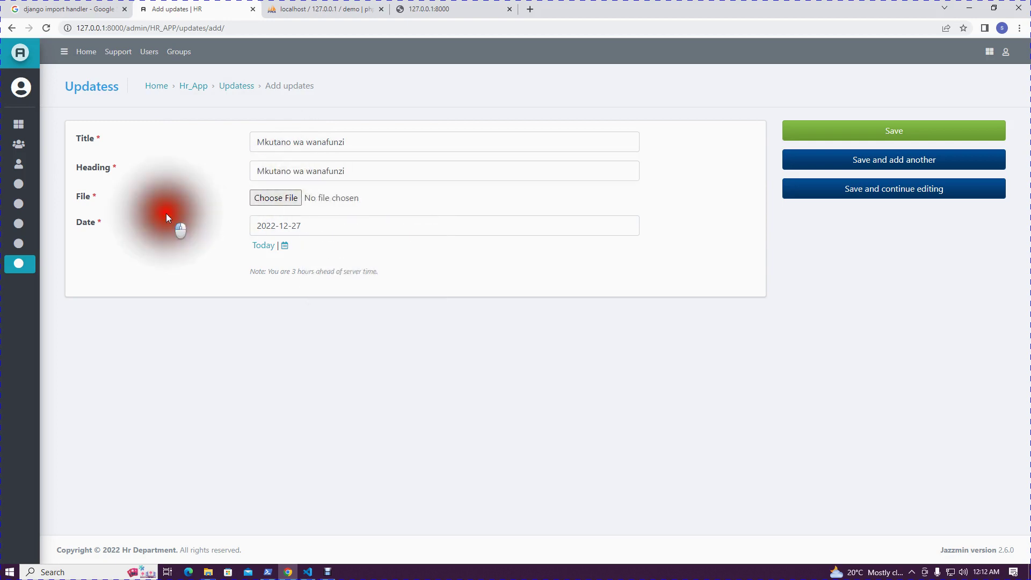
Attach Admission Form.pdf, set the date to 2022-12-26, and save the update
left_click(263, 198)
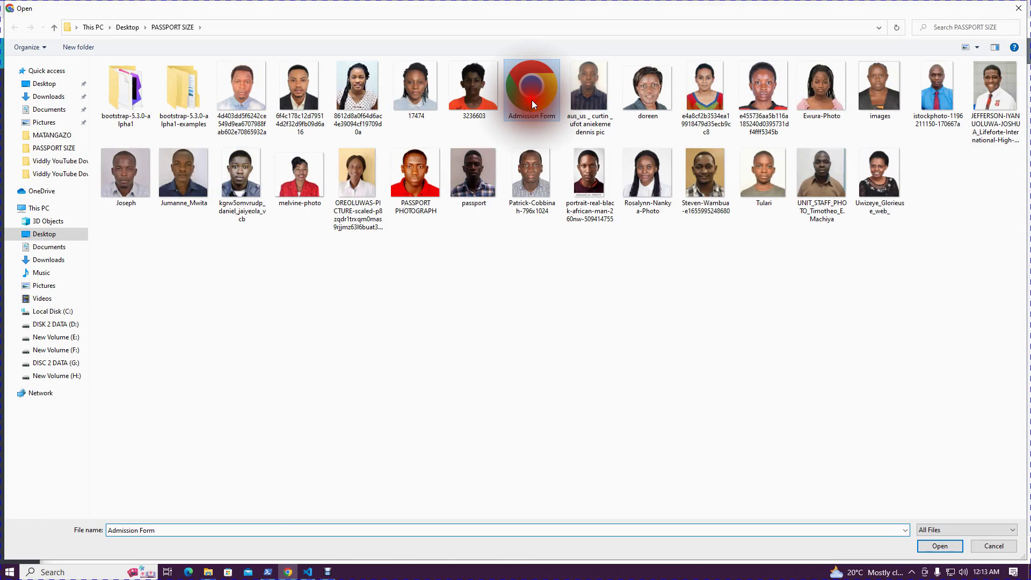
double_click(531, 102)
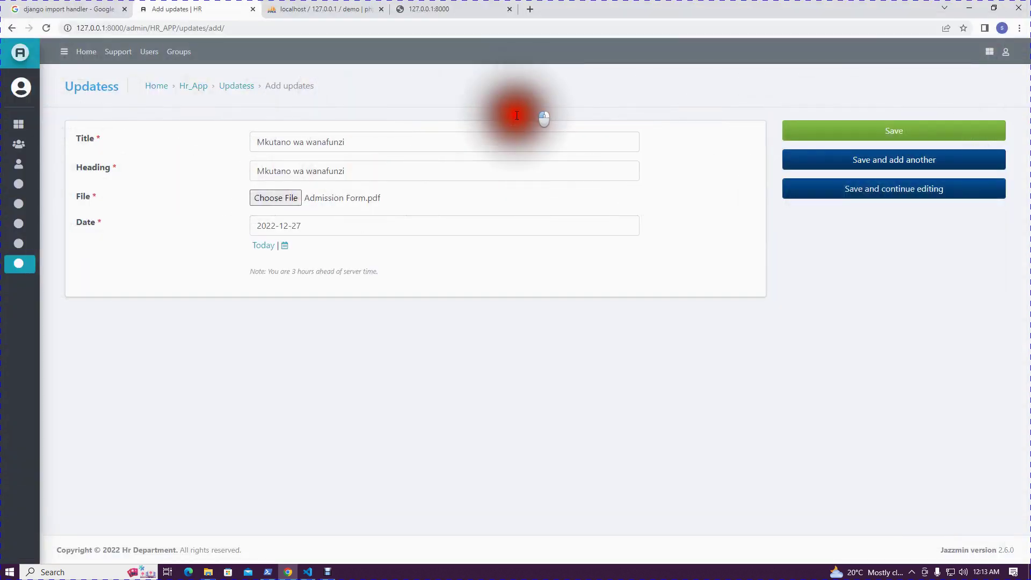
left_click(286, 246)
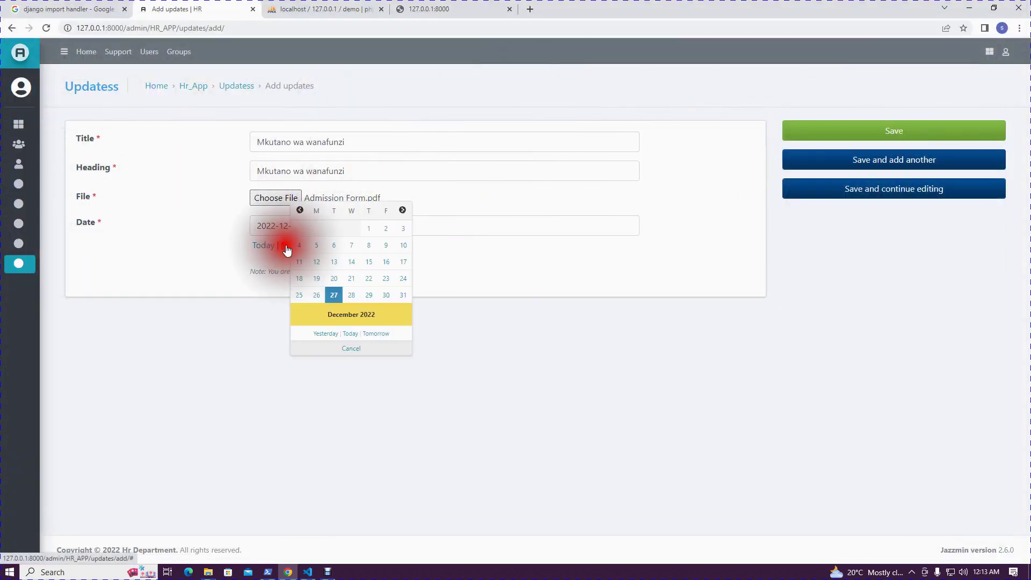
left_click(316, 295)
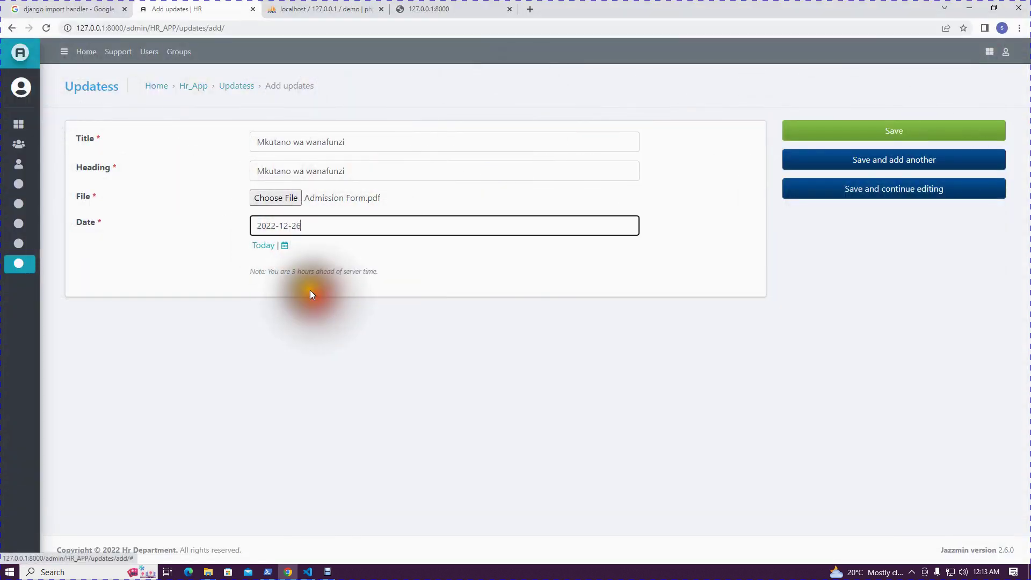
left_click(885, 131)
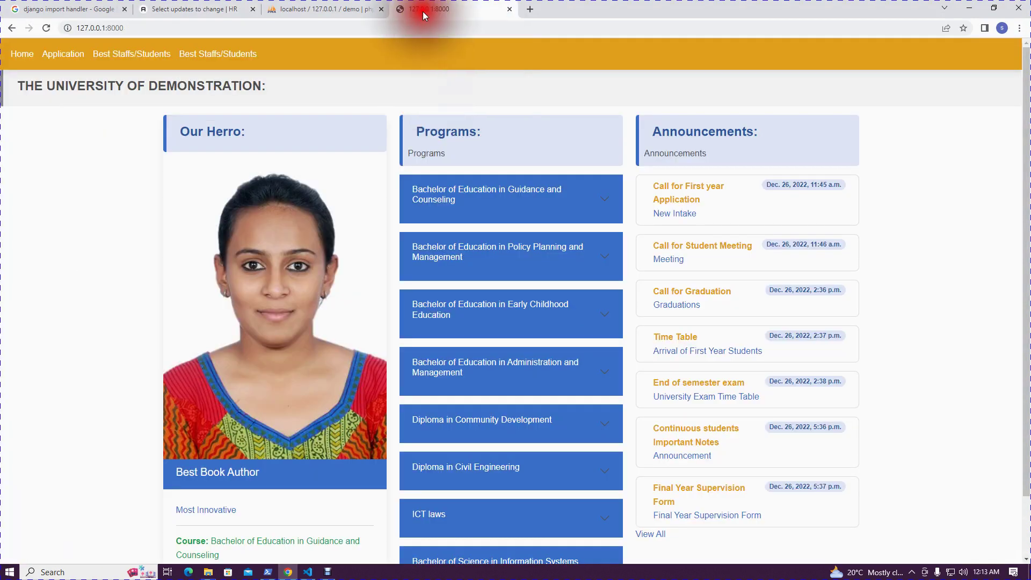
View all public updates and open the Mkutano wa wanafunzi PDF, then go back
left_click(423, 11)
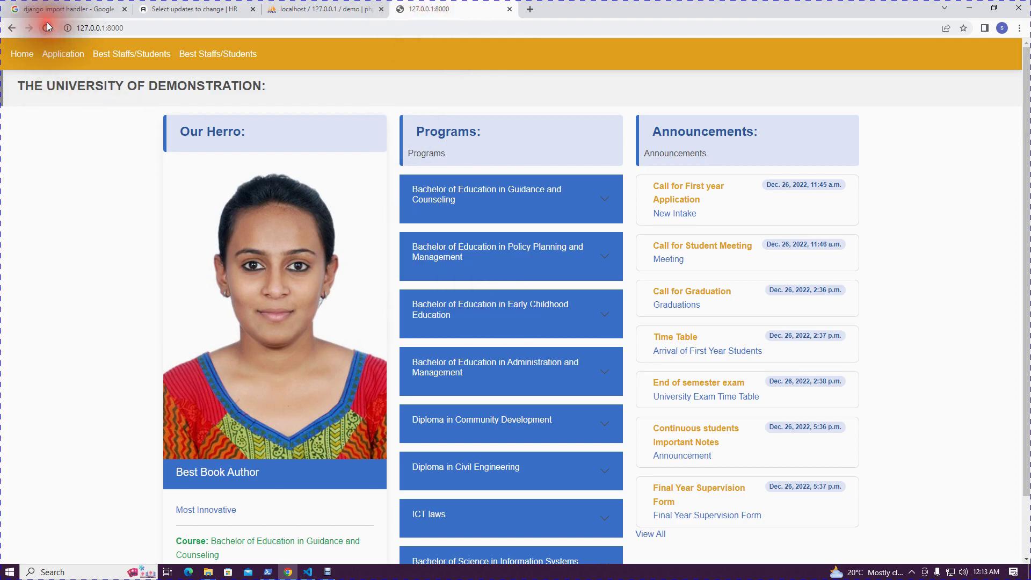
scroll(648, 440, "down", 2)
left_click(654, 470)
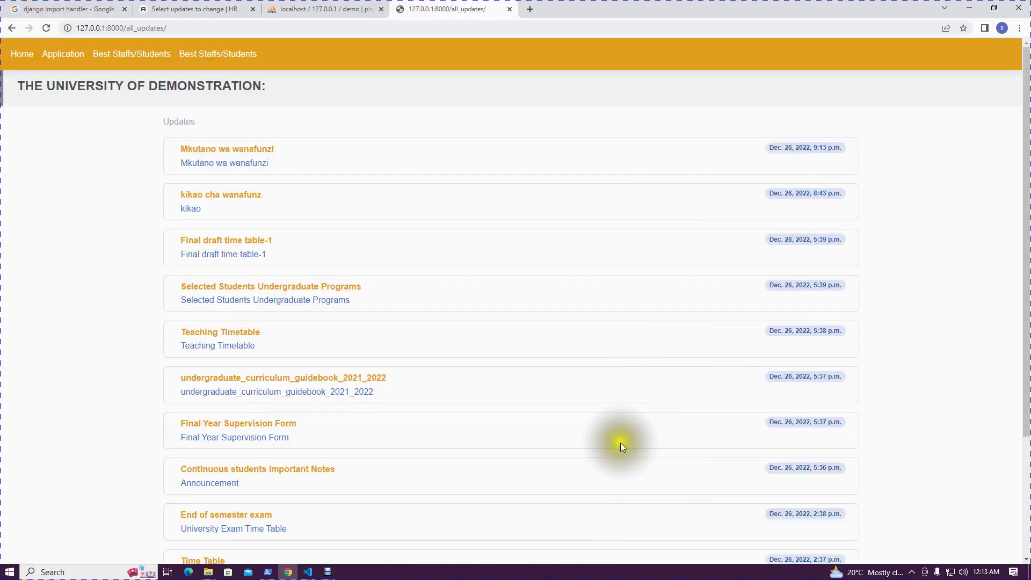
left_click_drag(287, 151, 172, 153)
left_click(122, 188)
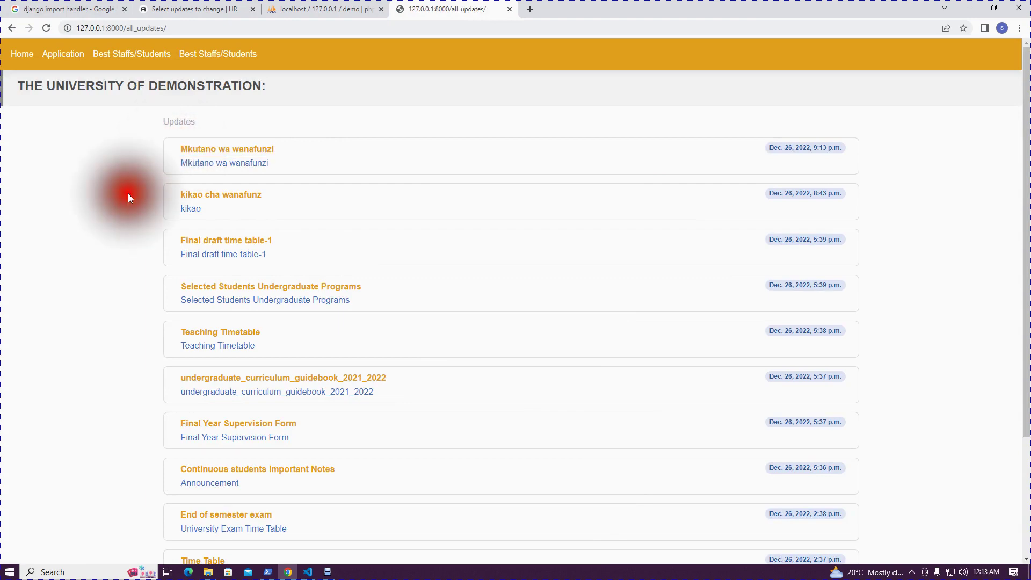
scroll(442, 353, "down", 3)
scroll(816, 215, "up", 3)
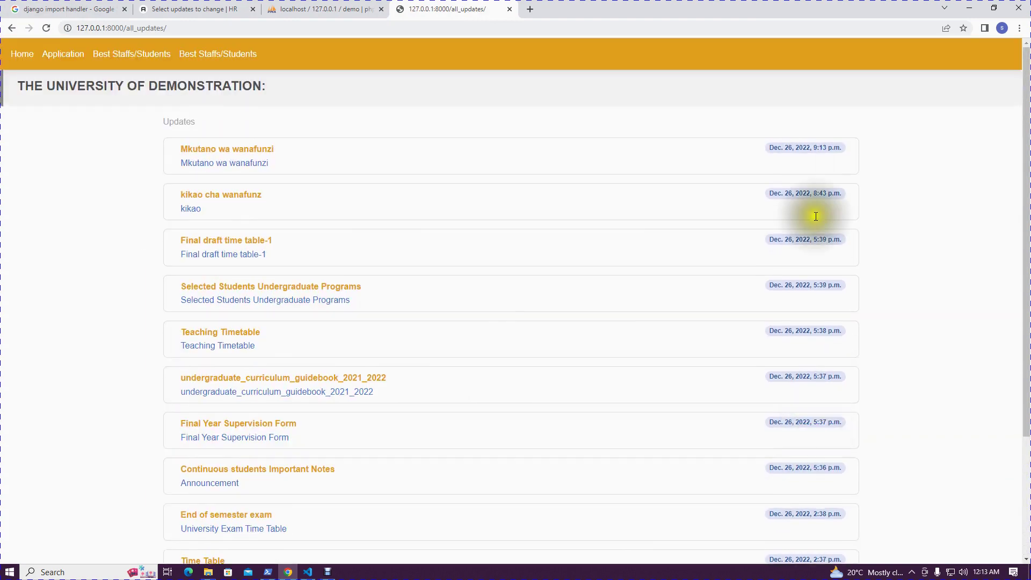
left_click_drag(841, 153, 831, 149)
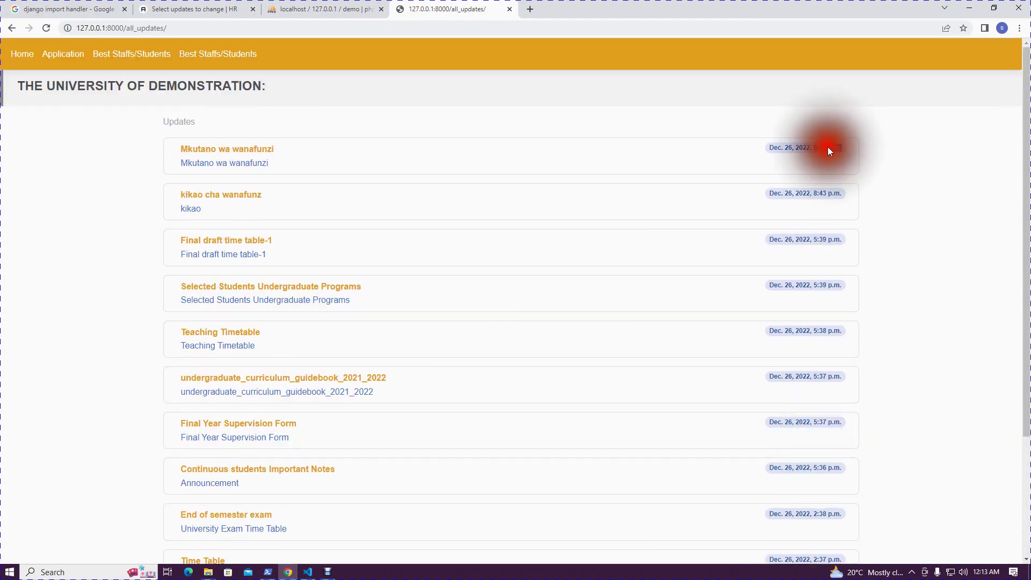
left_click(216, 168)
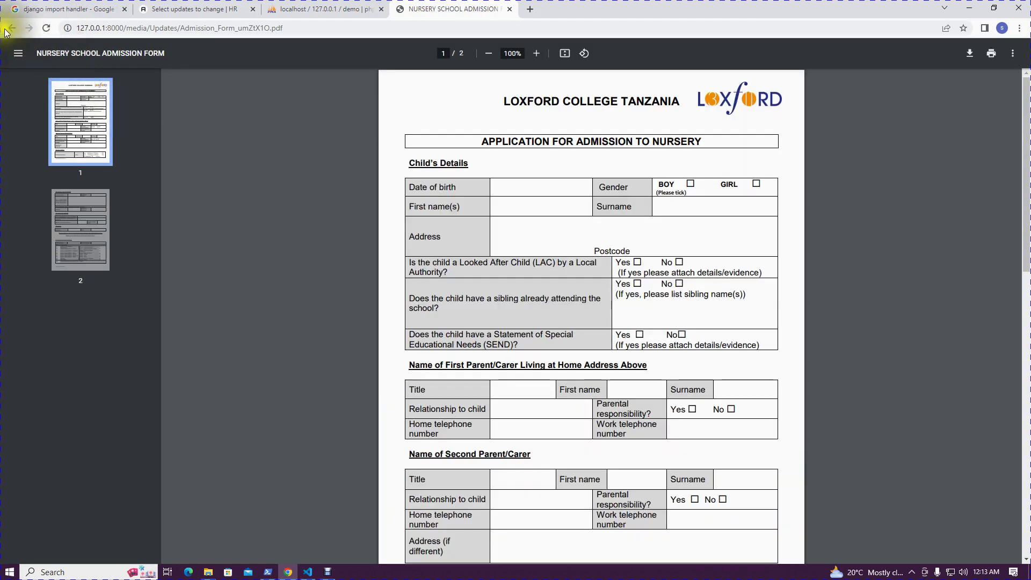
left_click(10, 29)
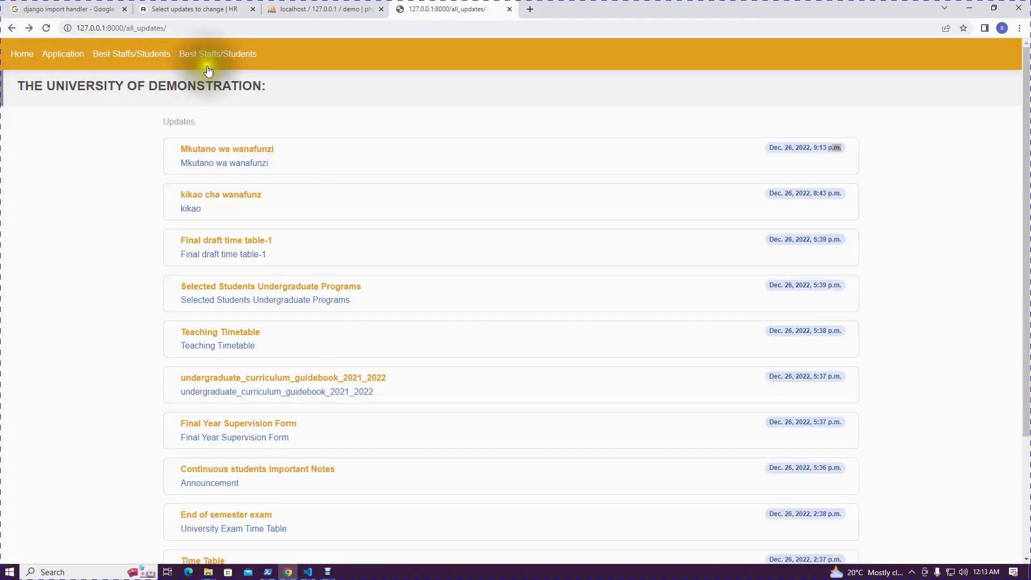
Visit the Best Staffs/Students page, the closed Application page and Home, then return to admin
left_click(149, 56)
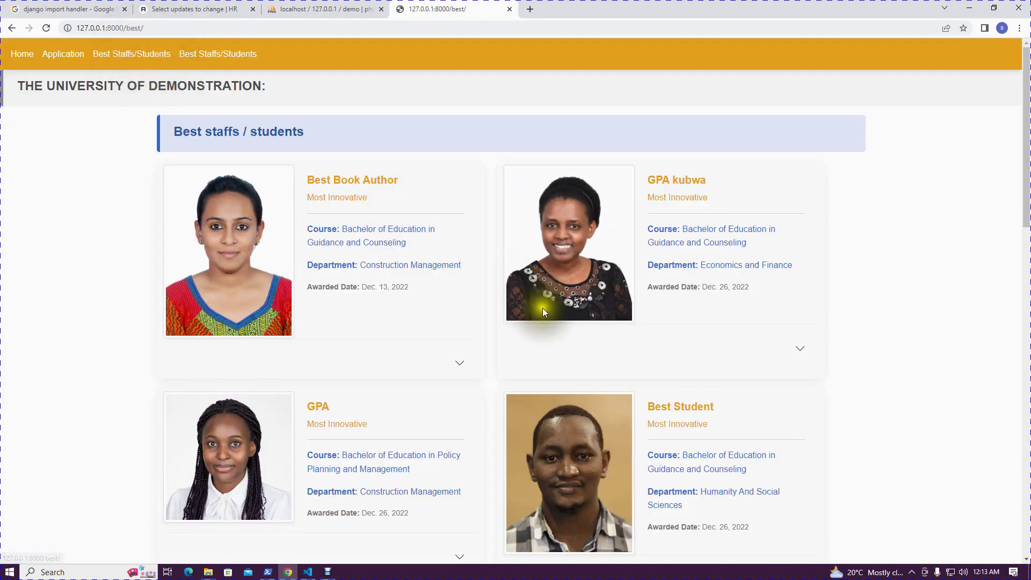
left_click(65, 54)
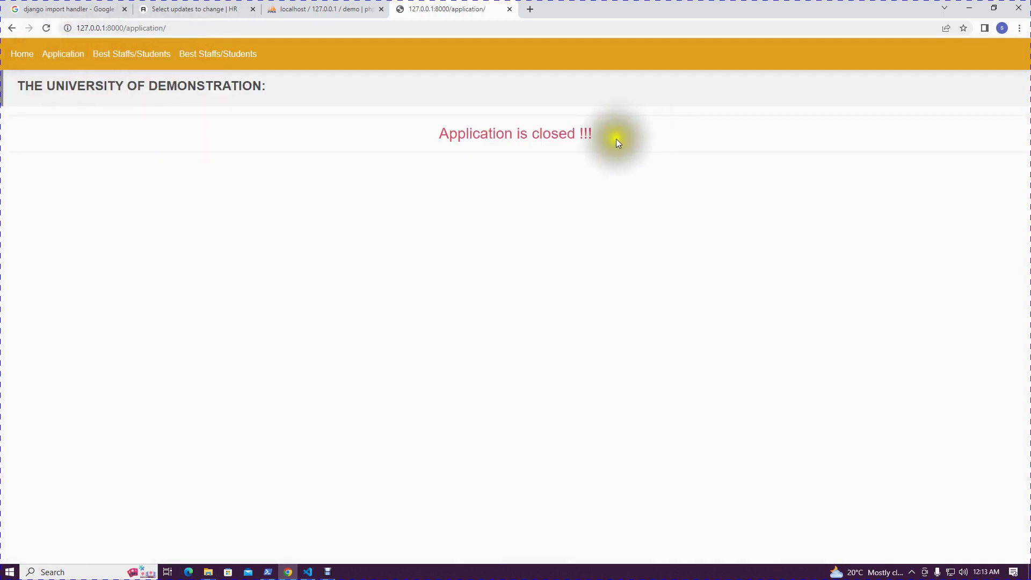
left_click_drag(616, 139, 467, 145)
left_click(449, 186)
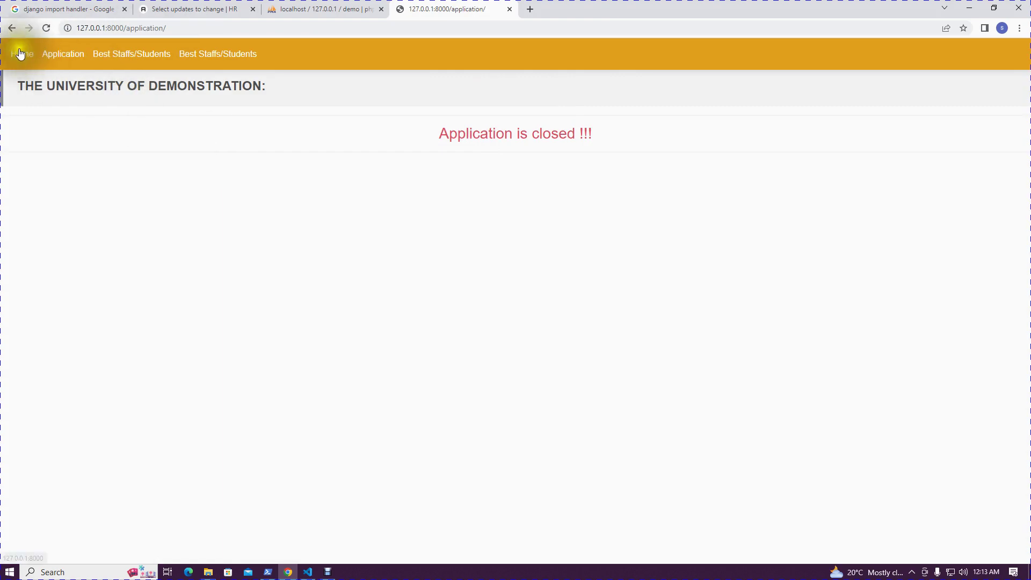
left_click(20, 53)
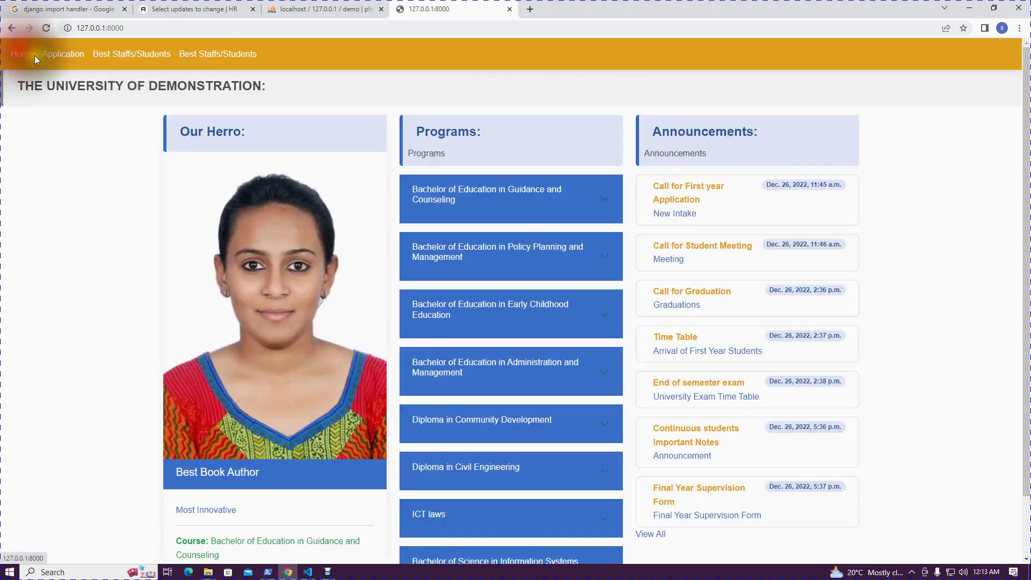
left_click(177, 9)
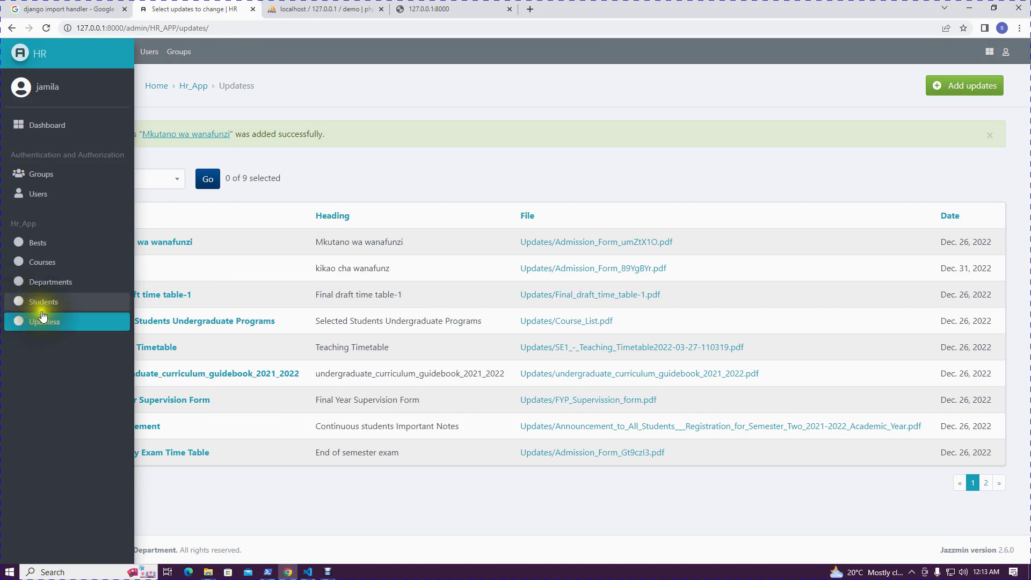
In Students, select the first student and run Delete selected students
left_click(45, 307)
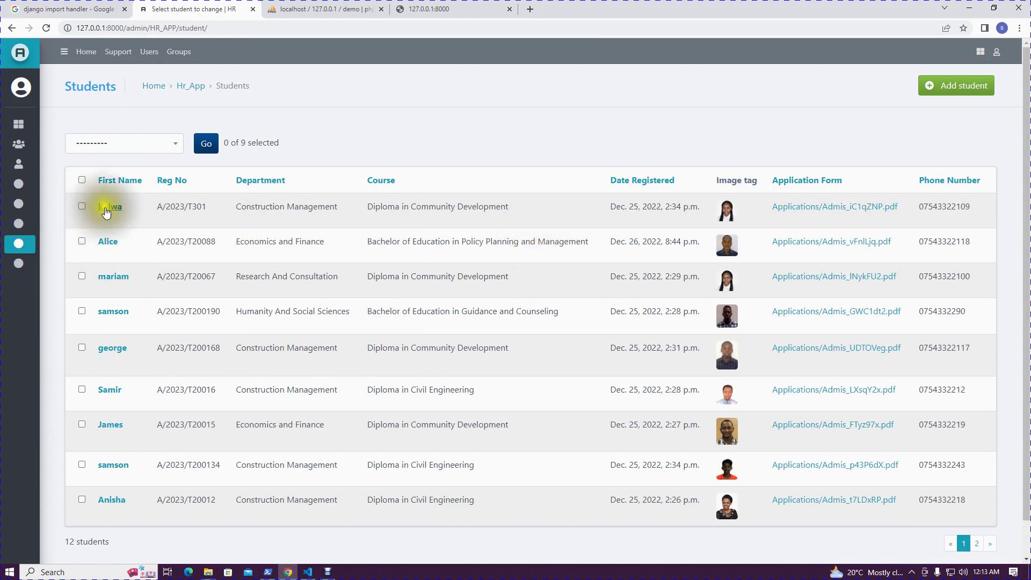
left_click(81, 207)
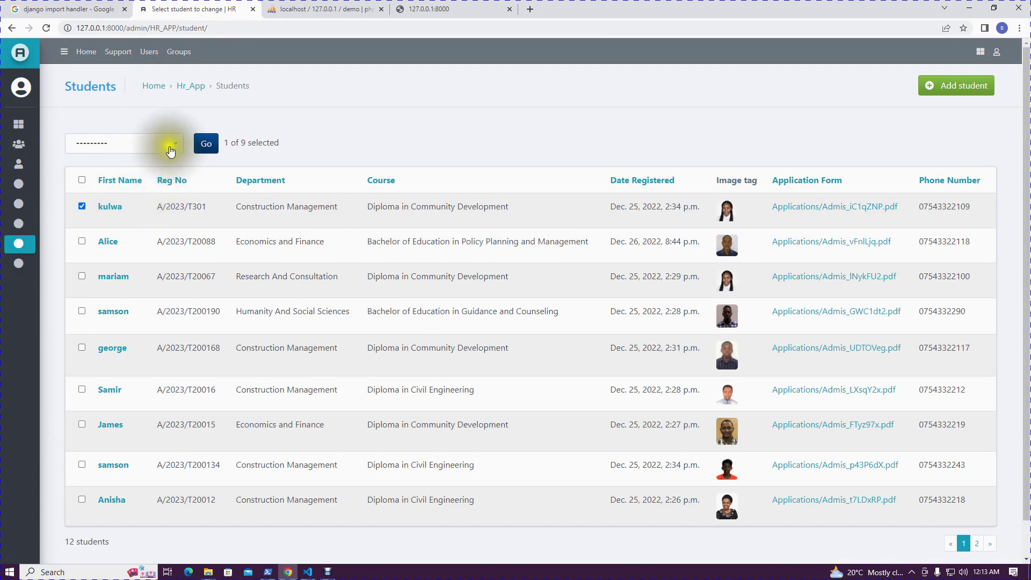
left_click(167, 145)
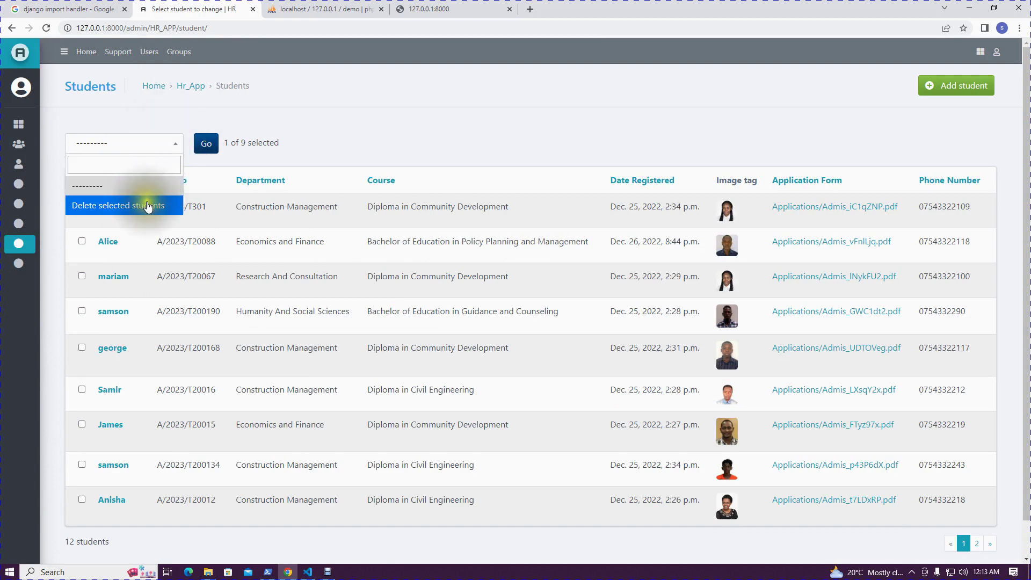
left_click(149, 205)
left_click(204, 144)
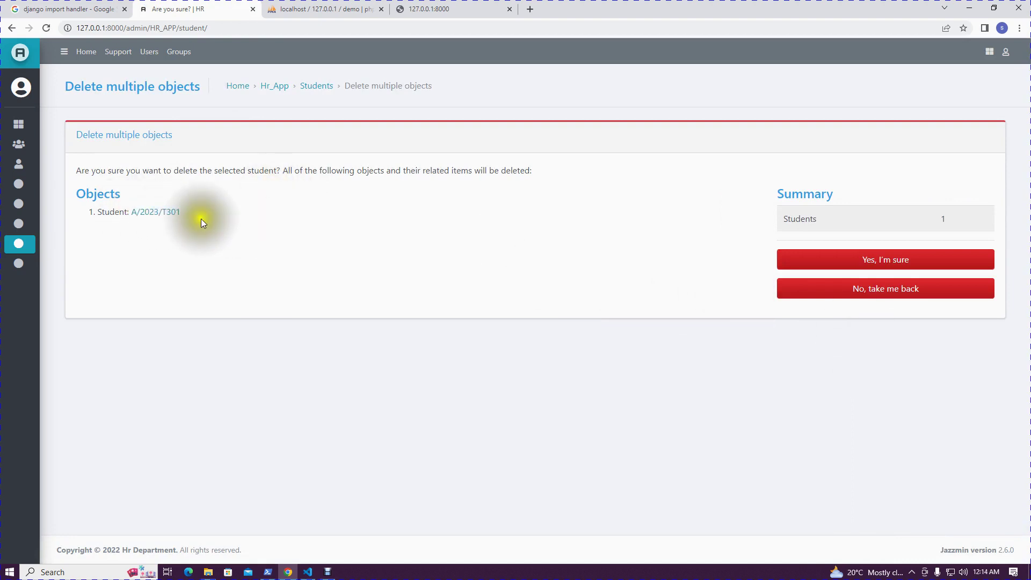
Review the student listed for deletion, open its record and save it unchanged
left_click_drag(200, 222, 144, 290)
left_click(218, 505)
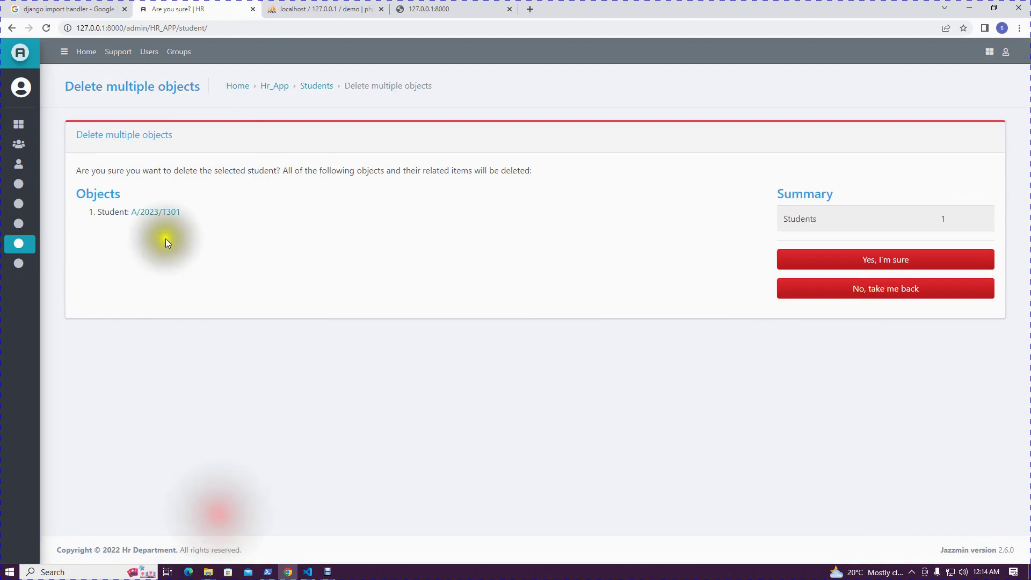
left_click(168, 221)
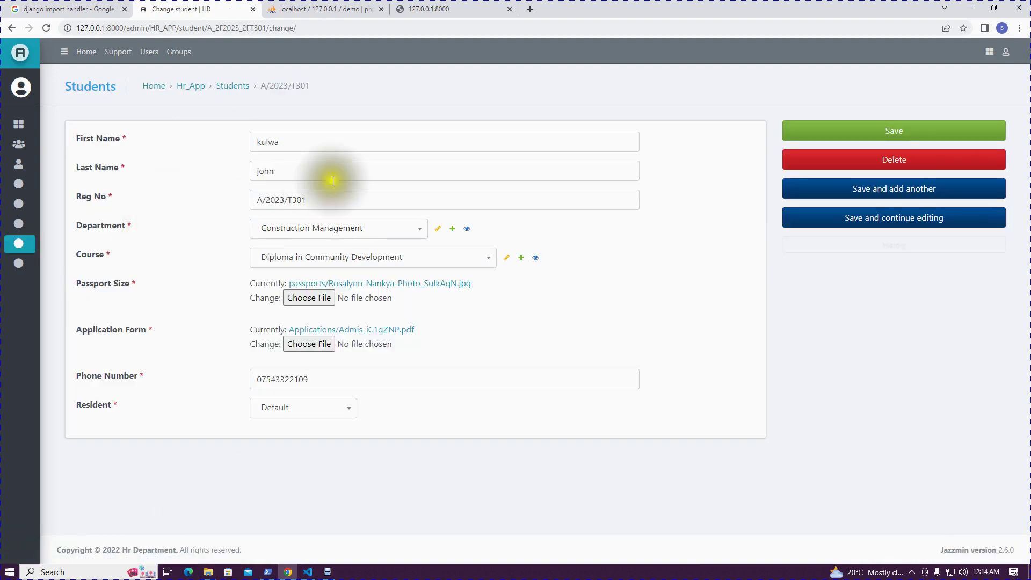
left_click_drag(351, 142, 273, 153)
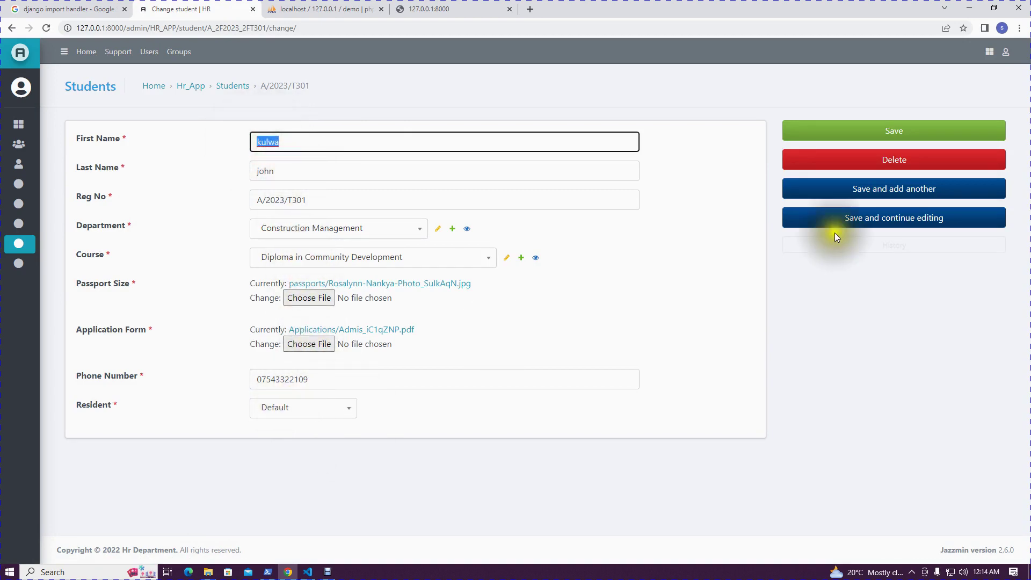
left_click(926, 132)
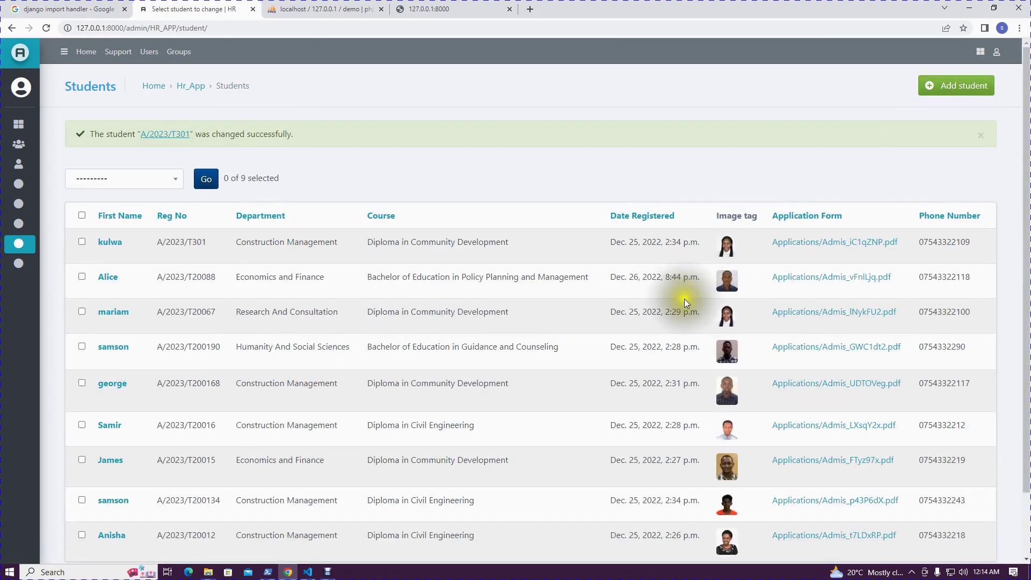
Delete the first student again, confirm with Yes, I'm sure, then go to Users
left_click(82, 242)
left_click(112, 179)
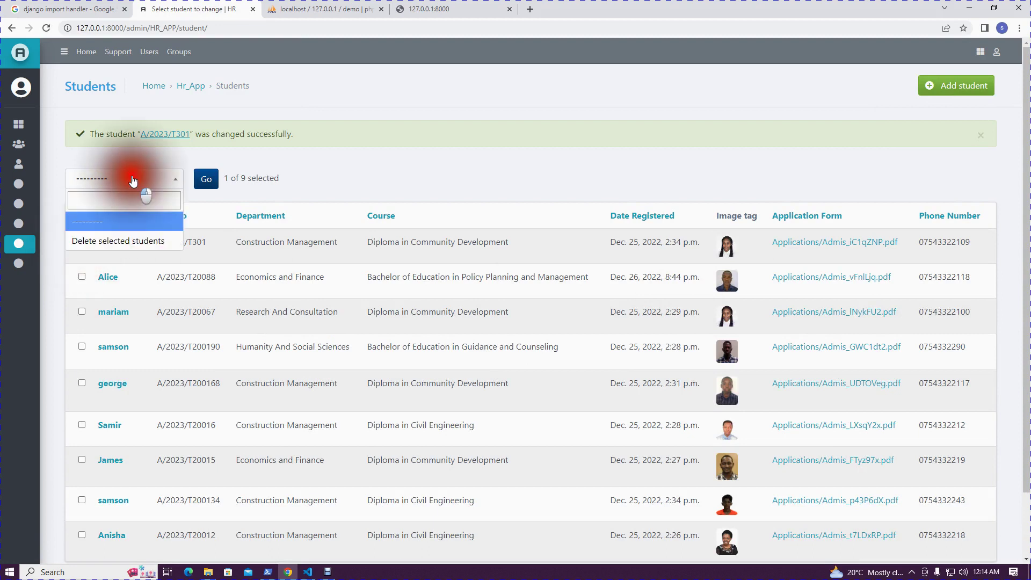
left_click(115, 238)
left_click(206, 179)
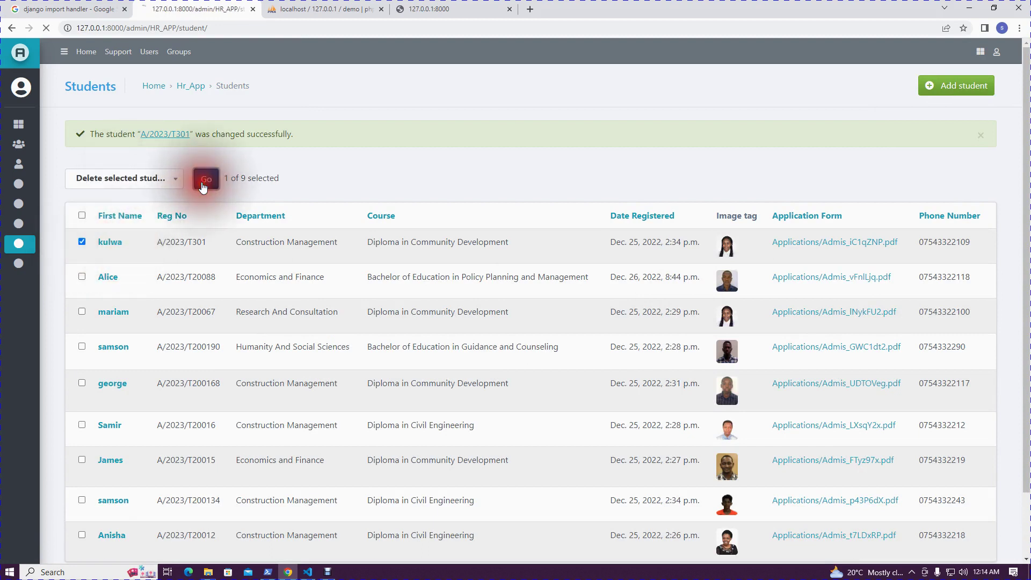
left_click(863, 263)
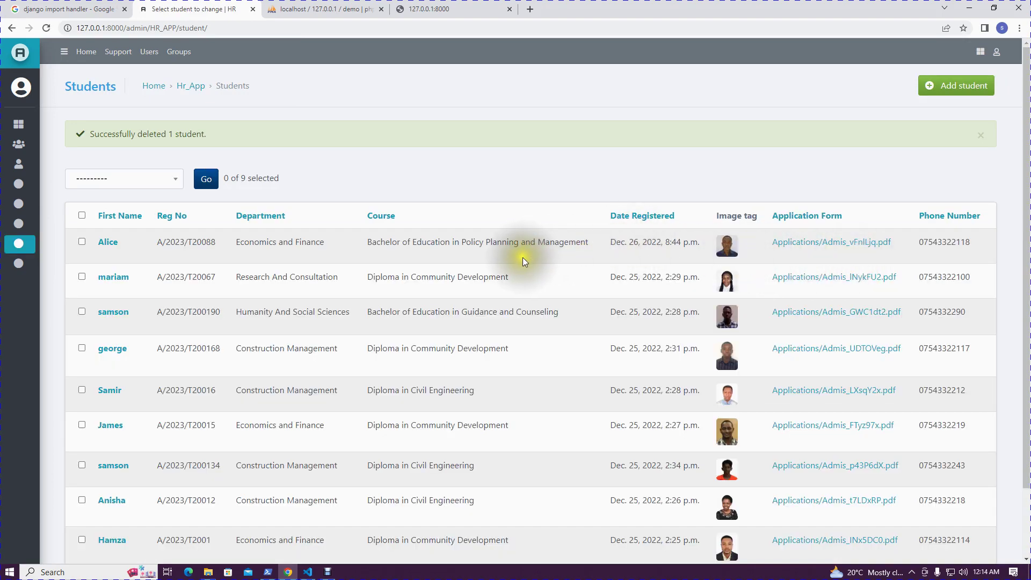
mouse_move(38, 172)
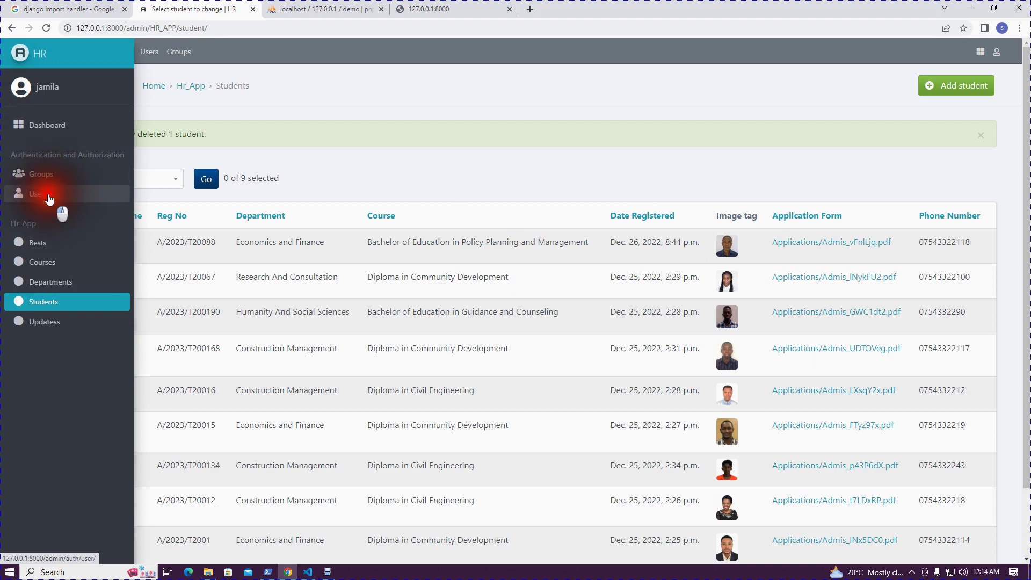
left_click(52, 196)
Add a user named 'demo', enter and confirm its password, and save
left_click(987, 82)
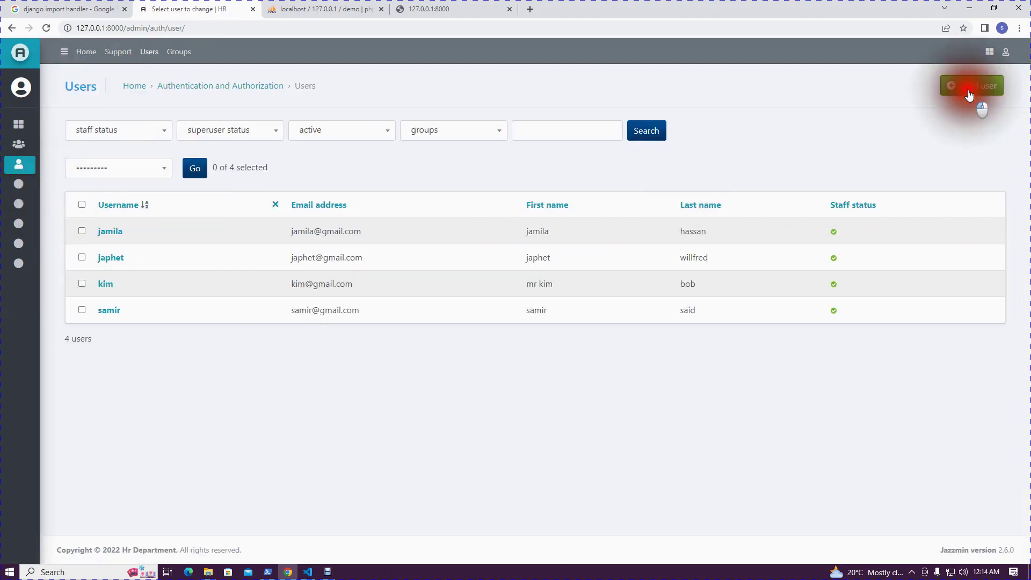
left_click(292, 162)
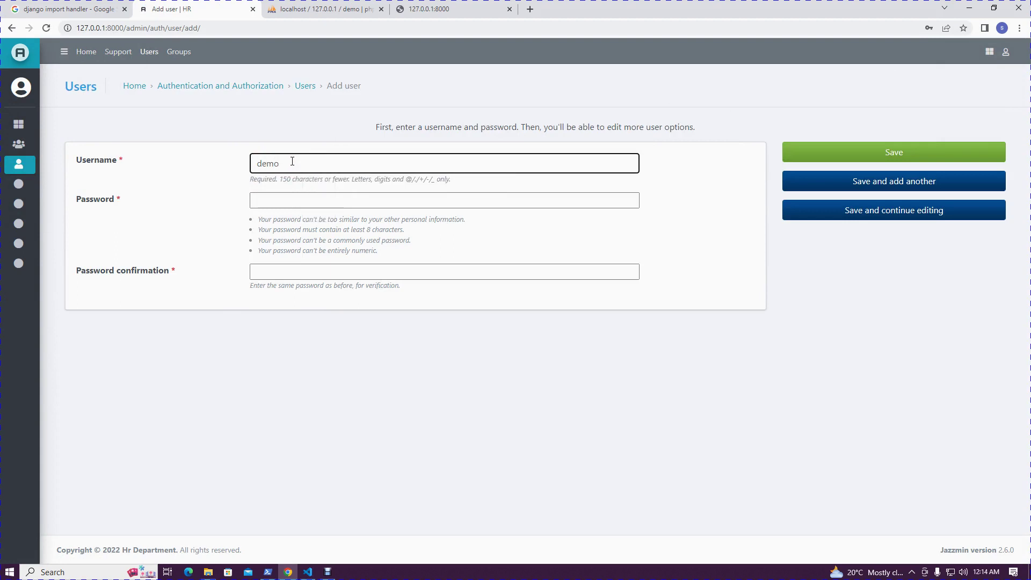
left_click(294, 199)
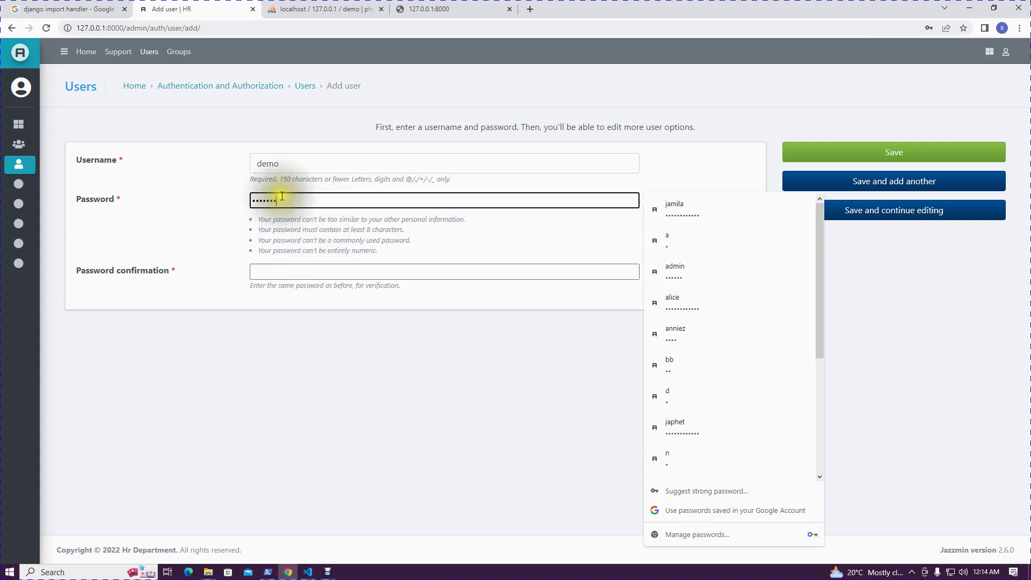
left_click_drag(290, 200, 139, 198)
type("de")
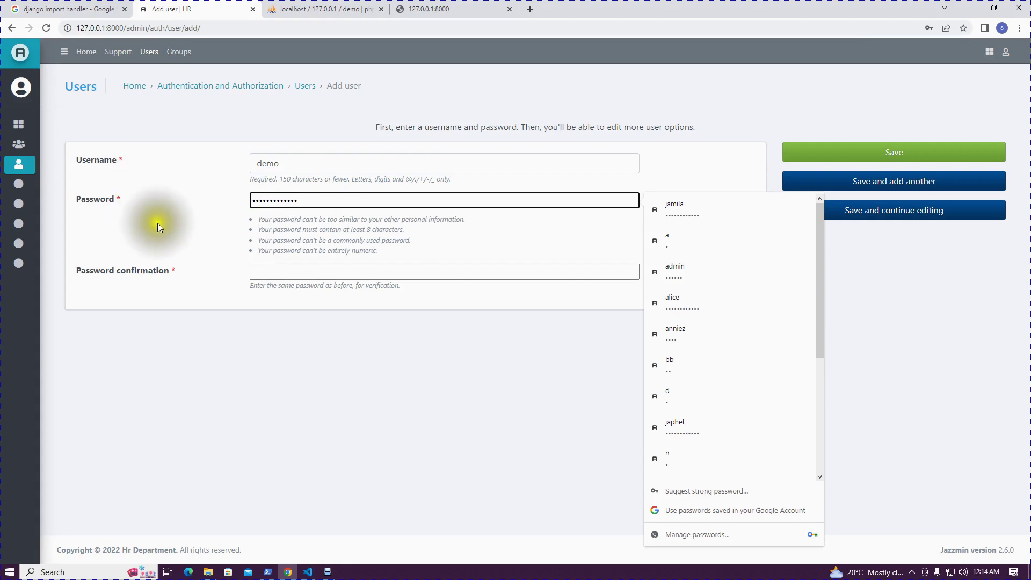
left_click(259, 270)
type("demo")
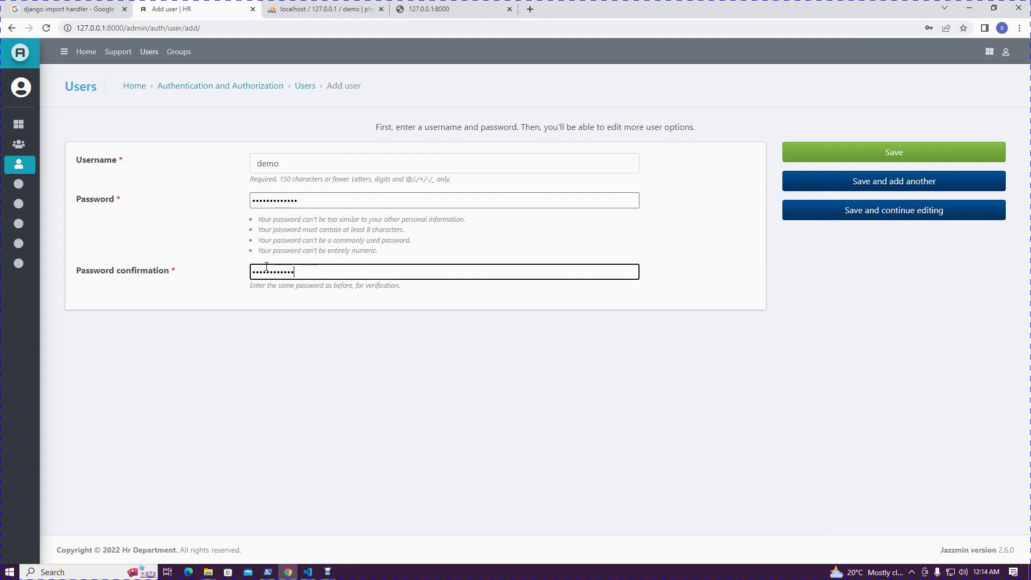
left_click(892, 153)
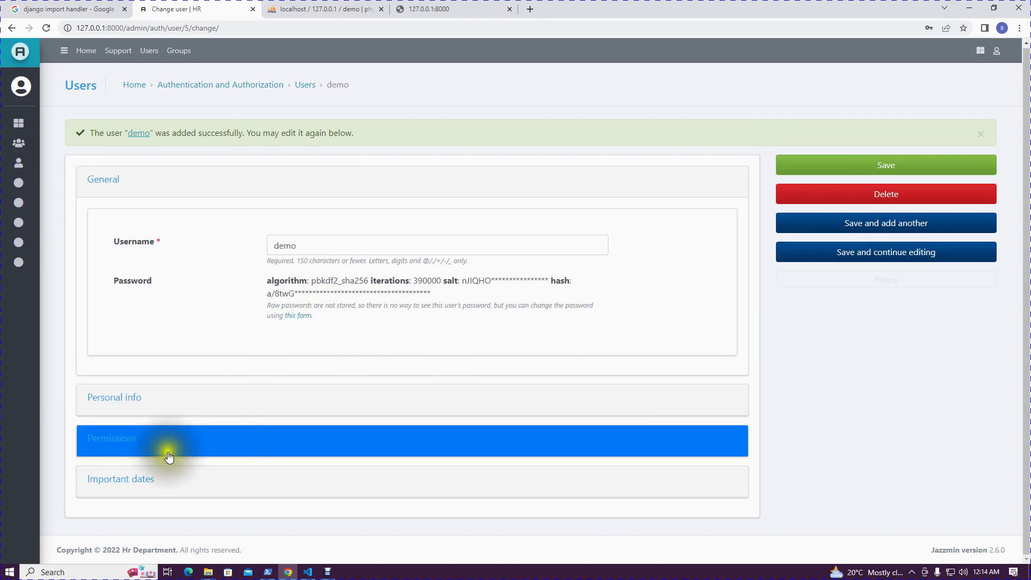
Fill the demo user's first name, last name and e-mail from saved suggestions
left_click(173, 397)
scroll(448, 414, "down", 3)
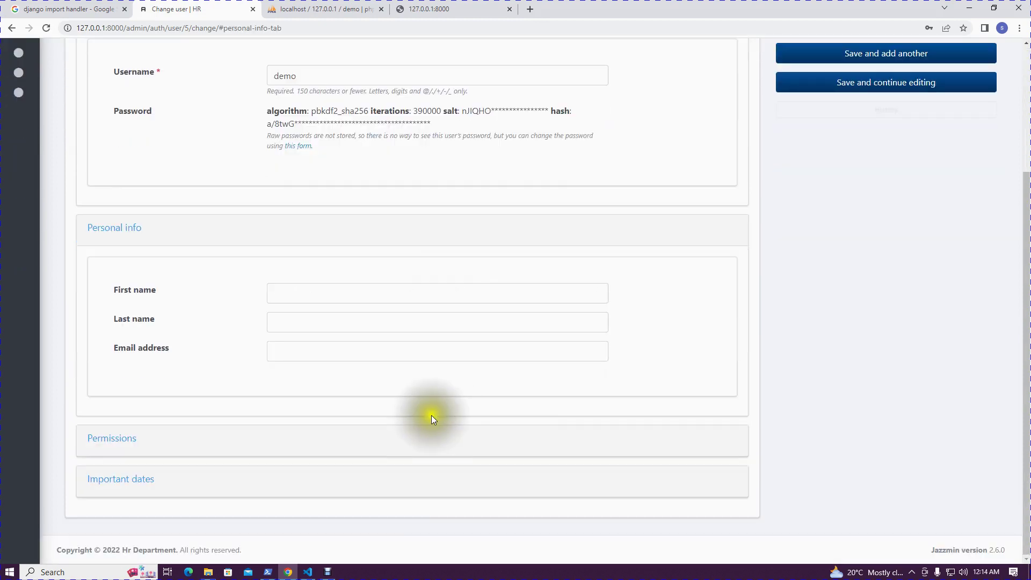
left_click(290, 287)
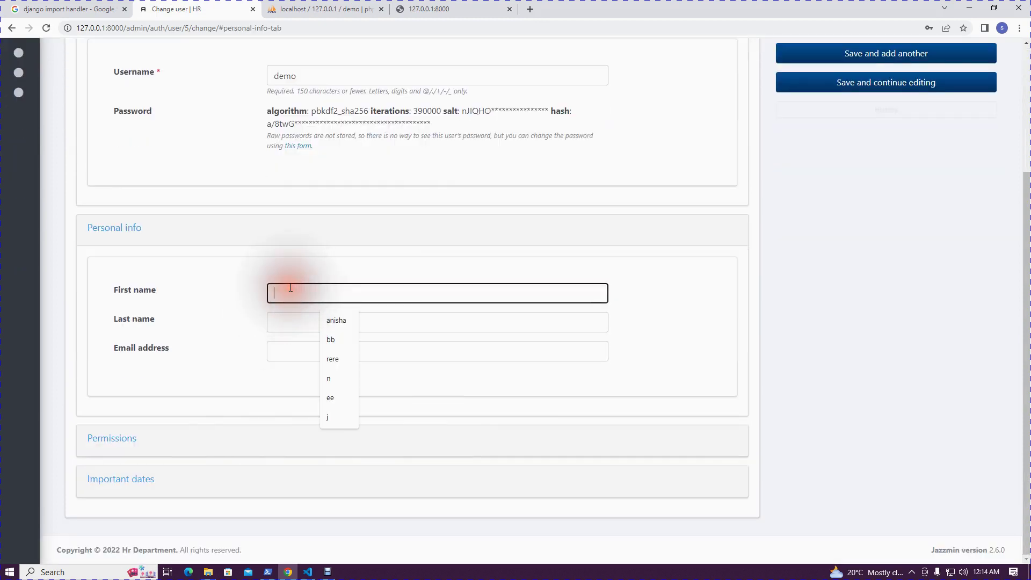
left_click(329, 322)
left_click(297, 321)
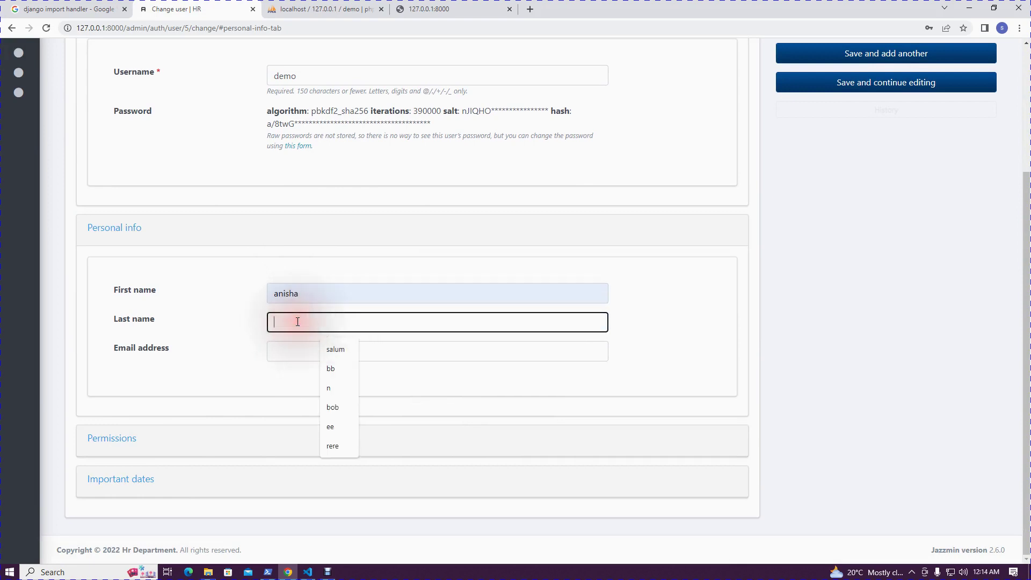
left_click(332, 350)
left_click(277, 350)
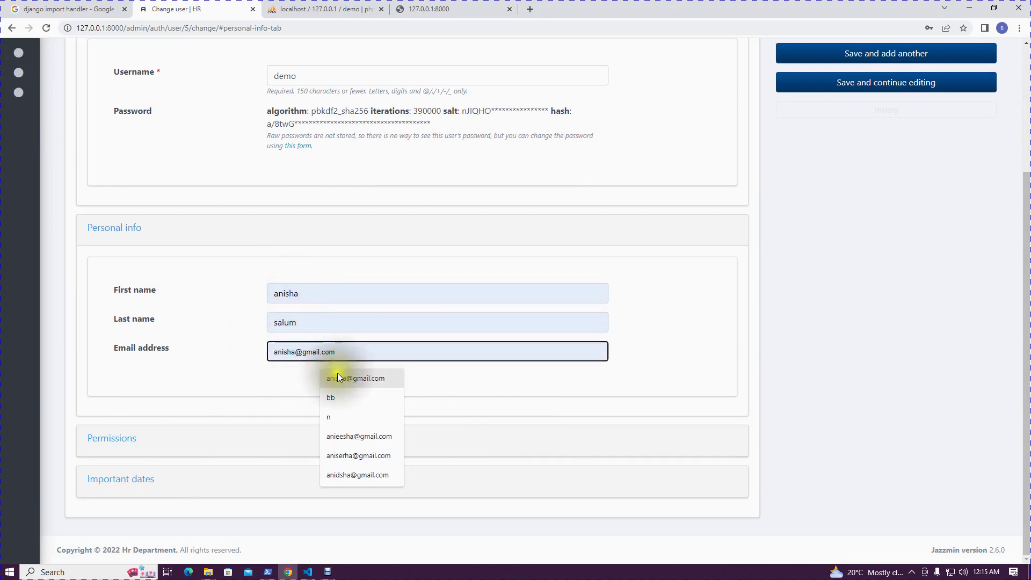
left_click(336, 376)
Grant the demo user the Can add group and Can view group permissions
left_click(203, 441)
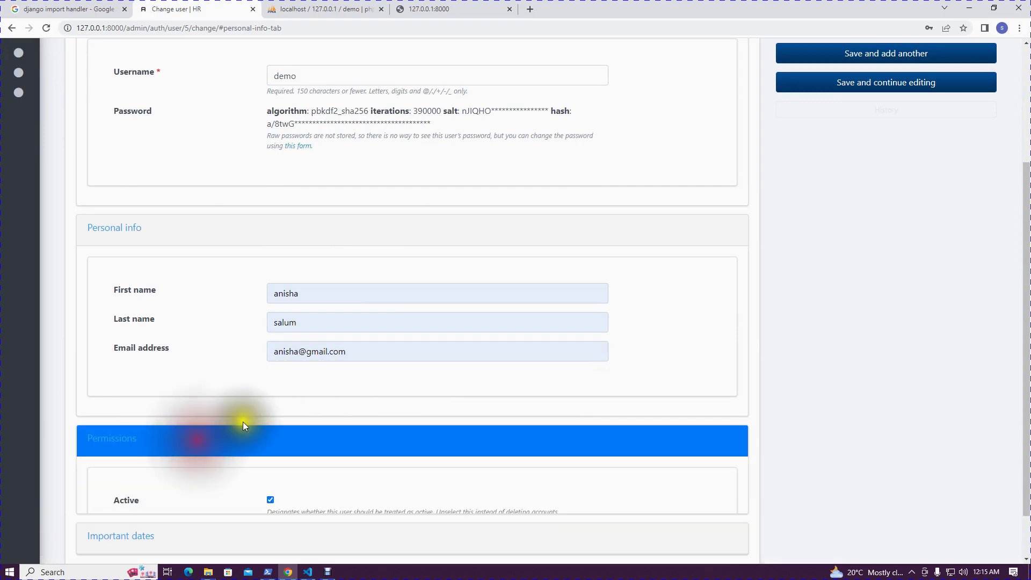
scroll(402, 420, "down", 6)
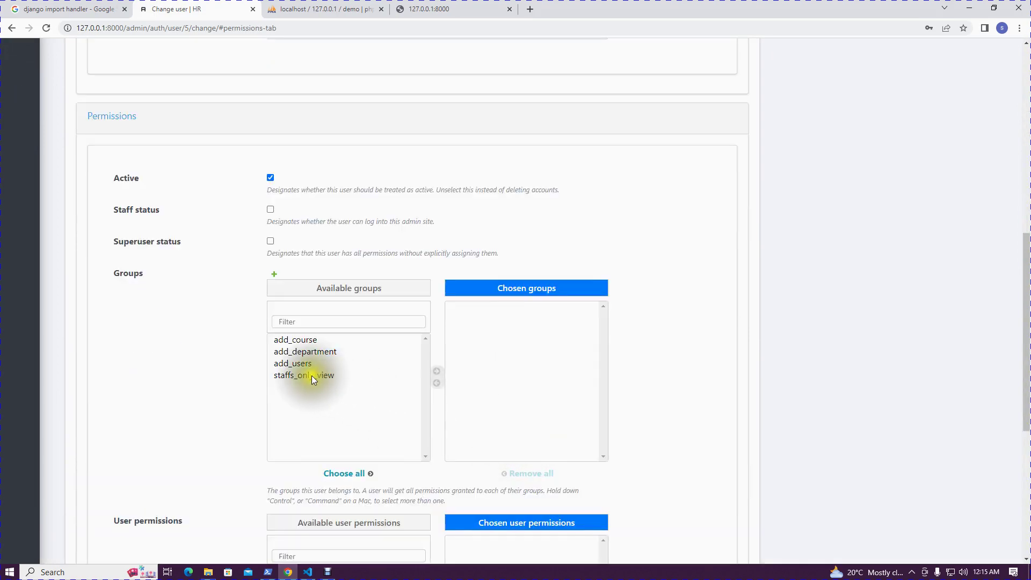
scroll(330, 372, "down", 4)
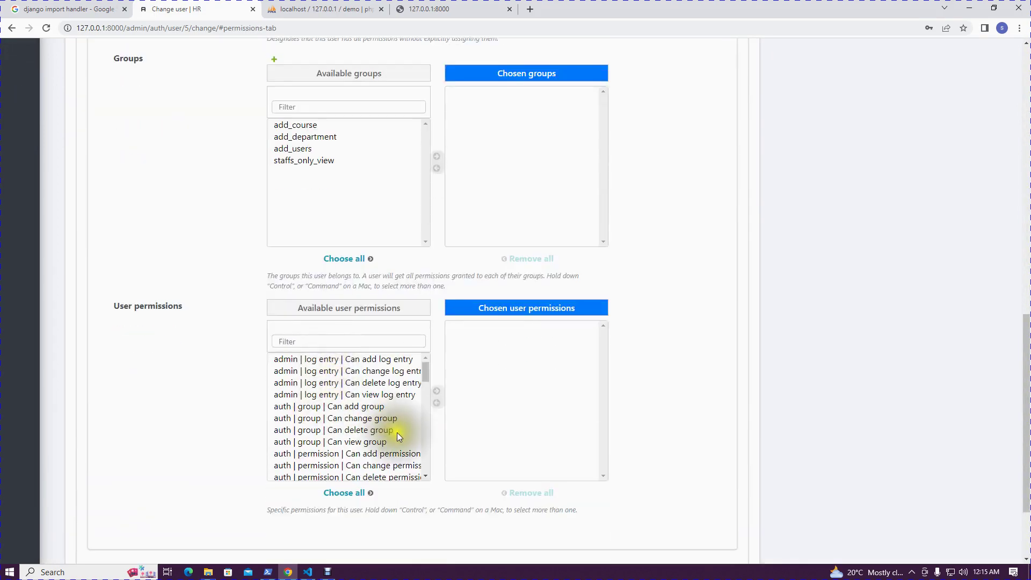
left_click(367, 408)
left_click(436, 391)
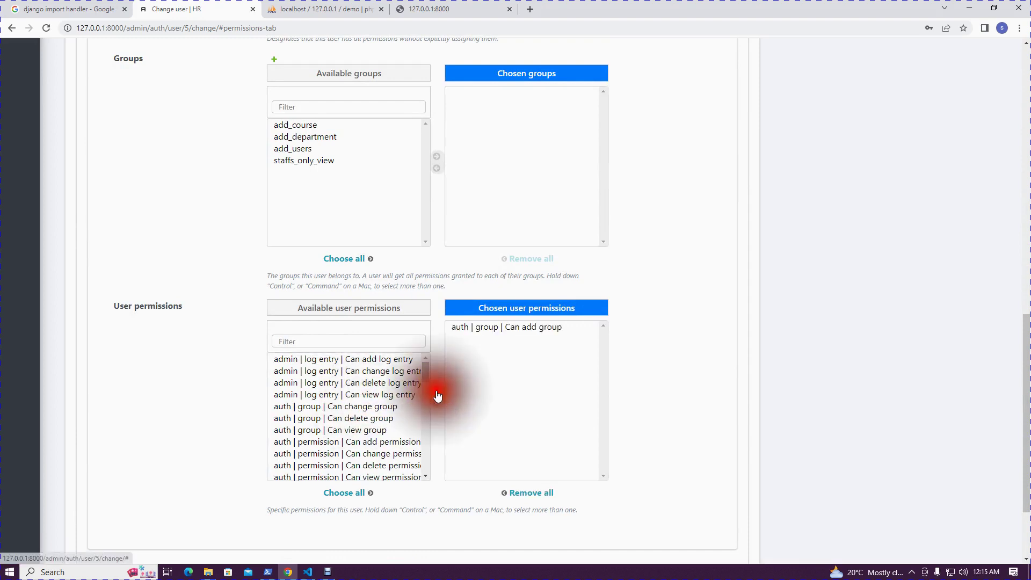
left_click(366, 433)
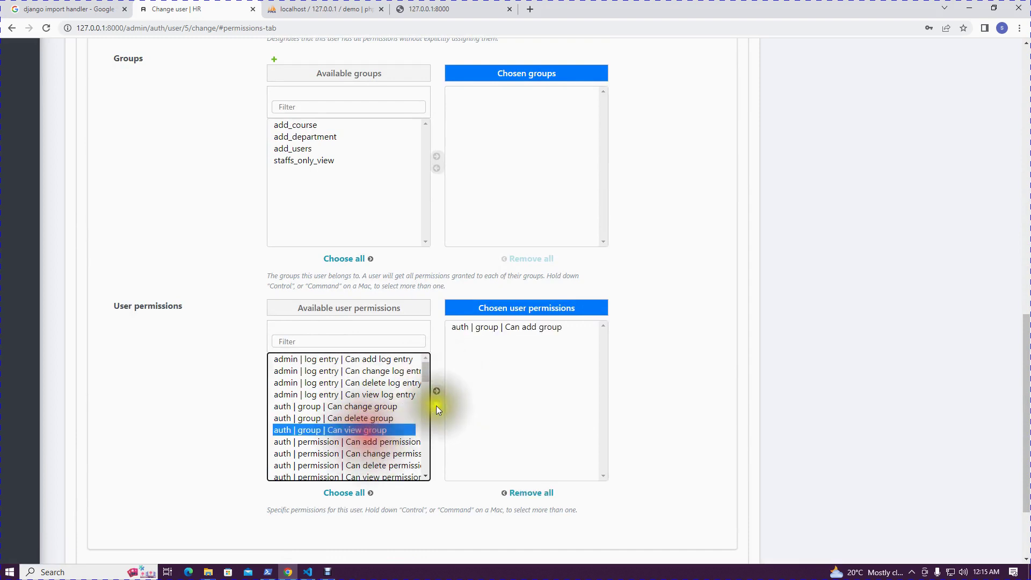
left_click(436, 390)
Also grant Can add best student and Can view best student, then save the user
scroll(410, 422, "down", 3)
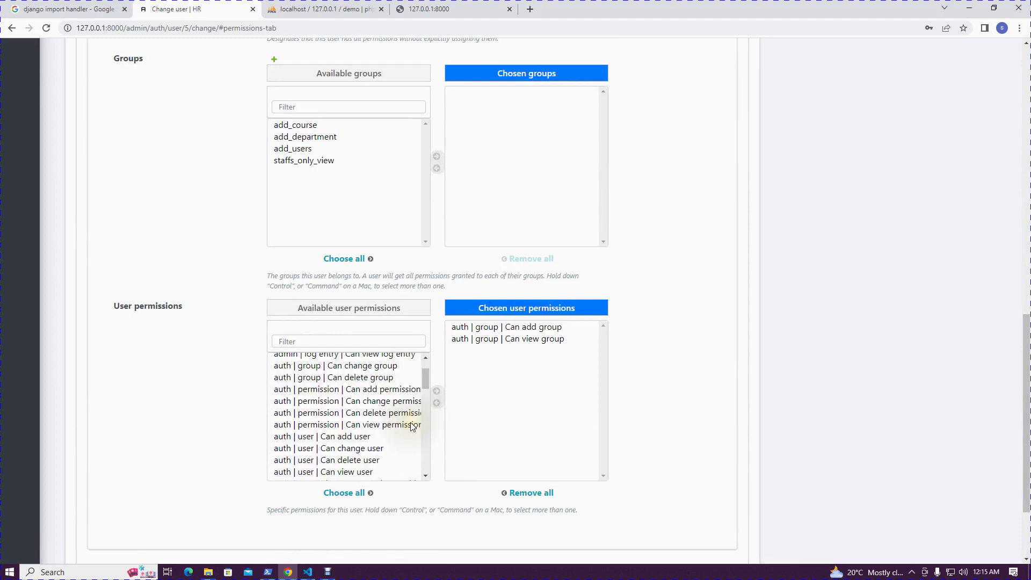
scroll(400, 427, "down", 1)
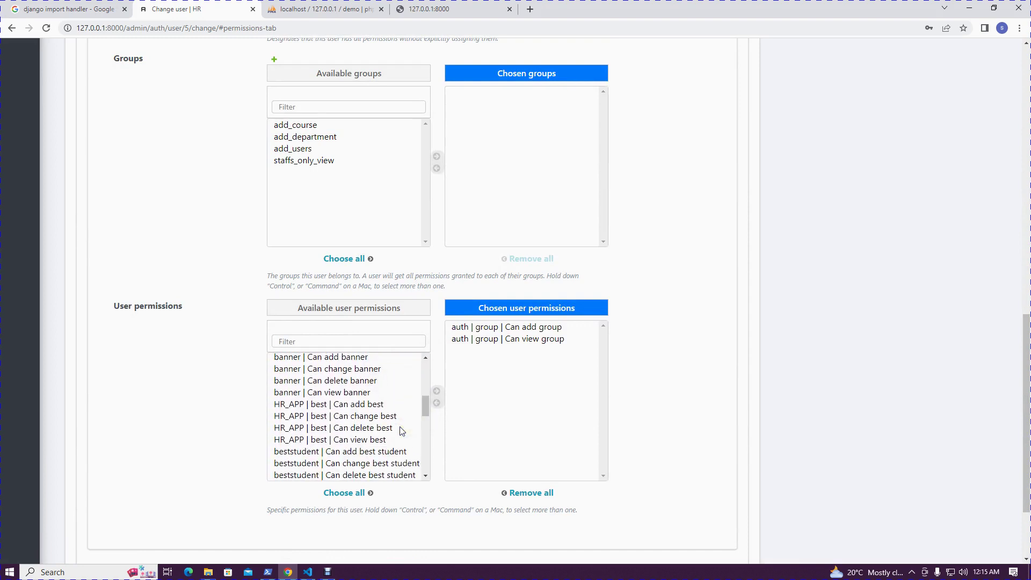
left_click(384, 455)
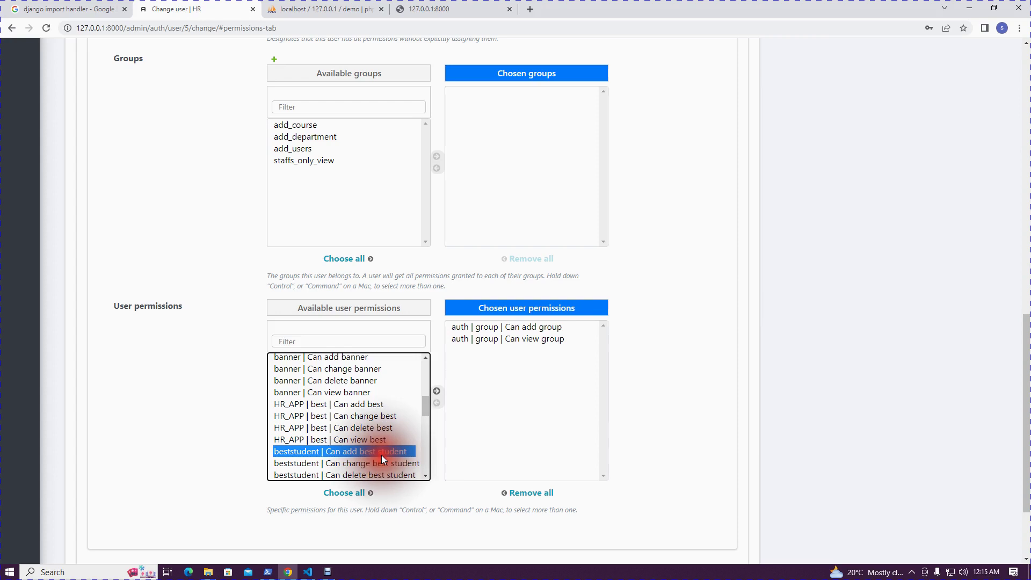
left_click(435, 392)
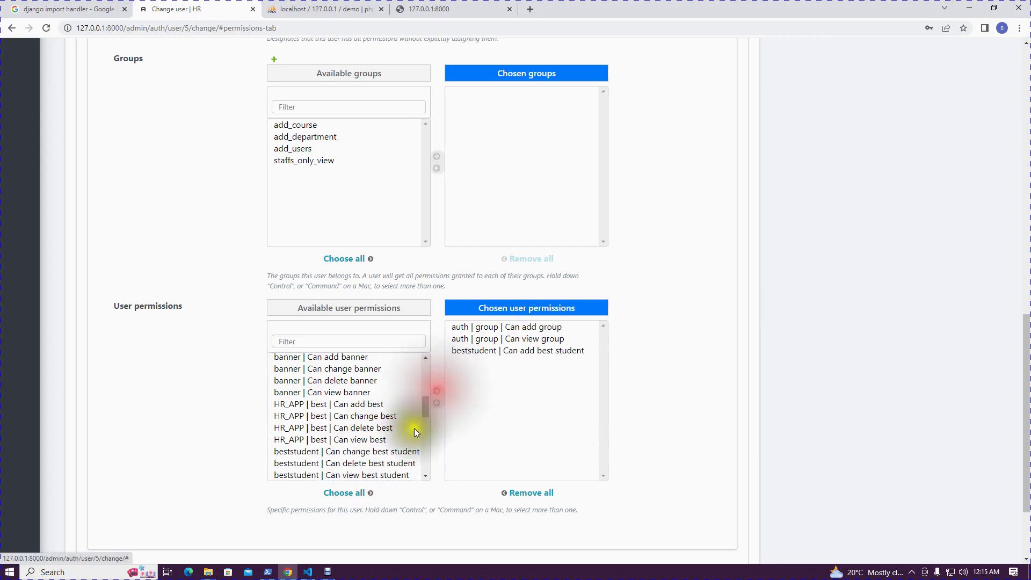
left_click(372, 475)
left_click(437, 393)
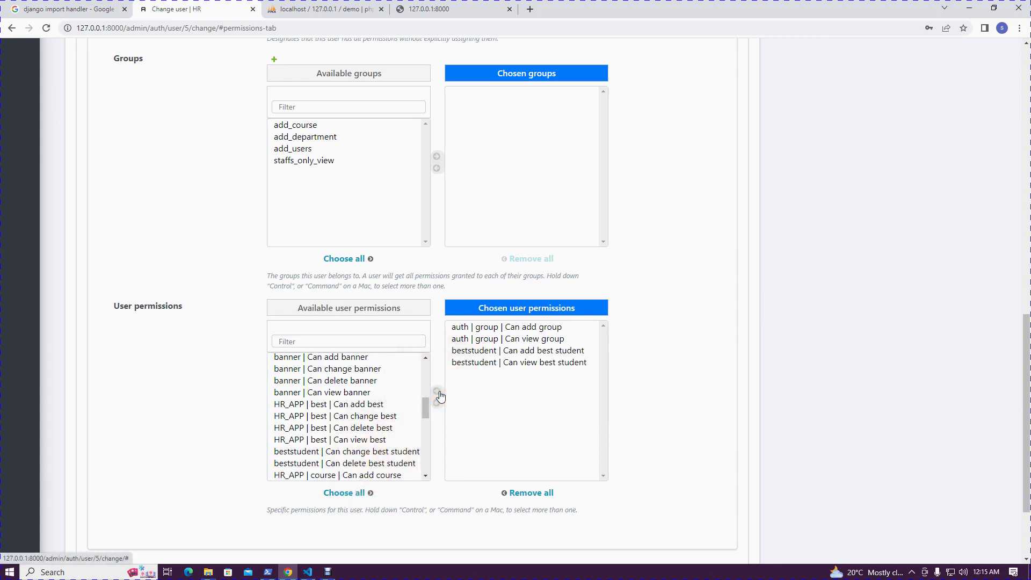
scroll(506, 380, "down", 2)
scroll(530, 387, "up", 12)
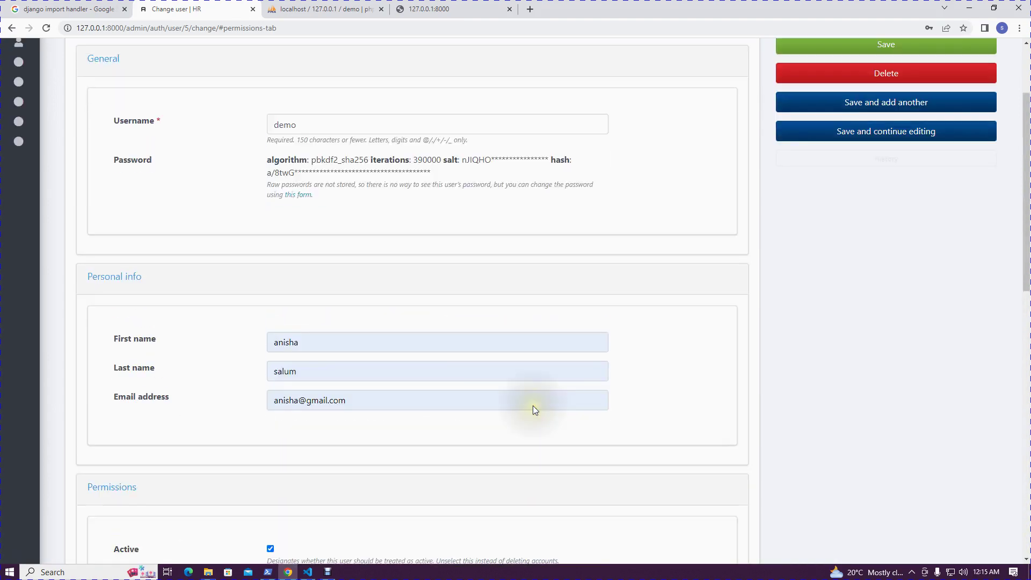
scroll(534, 410, "up", 3)
scroll(375, 488, "down", 5)
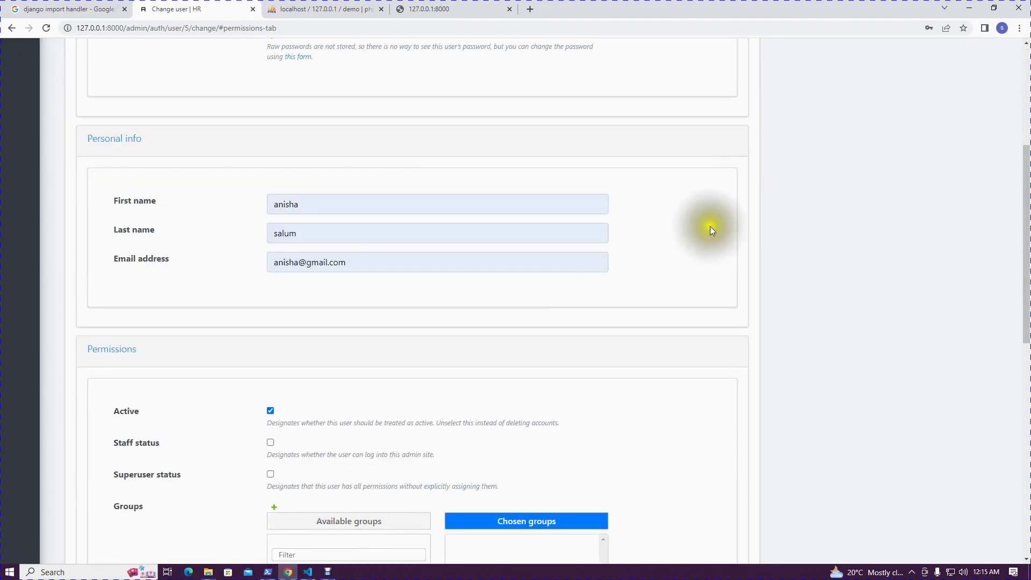
scroll(709, 226, "up", 5)
left_click(855, 166)
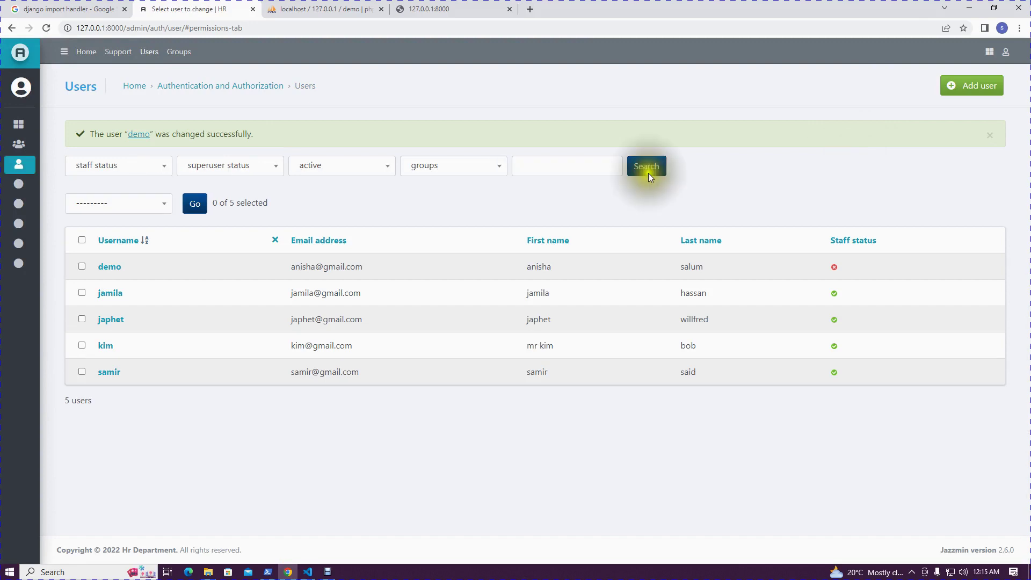
Log out of the admin and try logging in as the demo user
left_click(1005, 52)
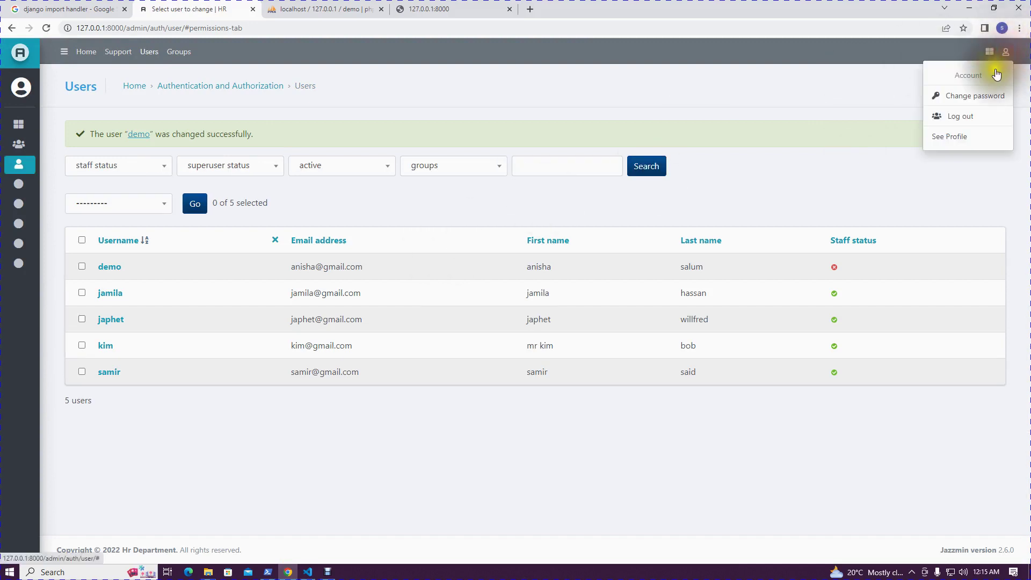
left_click(975, 116)
left_click(493, 363)
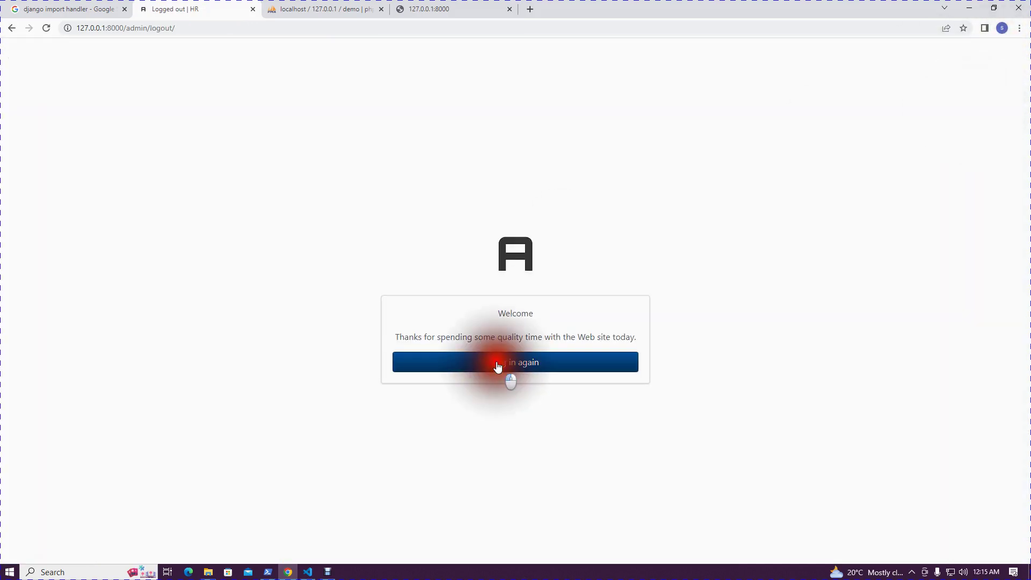
double_click(483, 325)
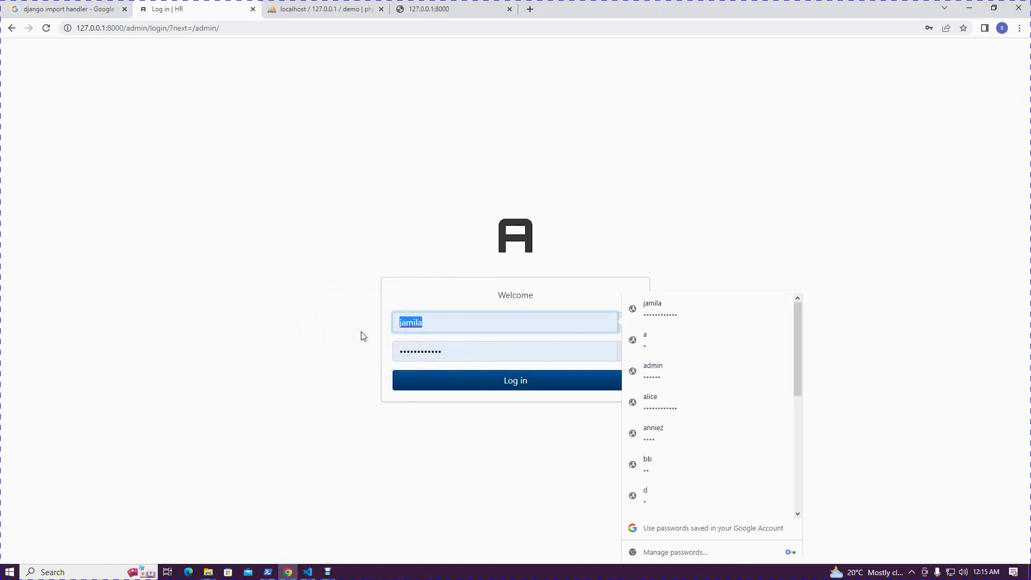
type("demo")
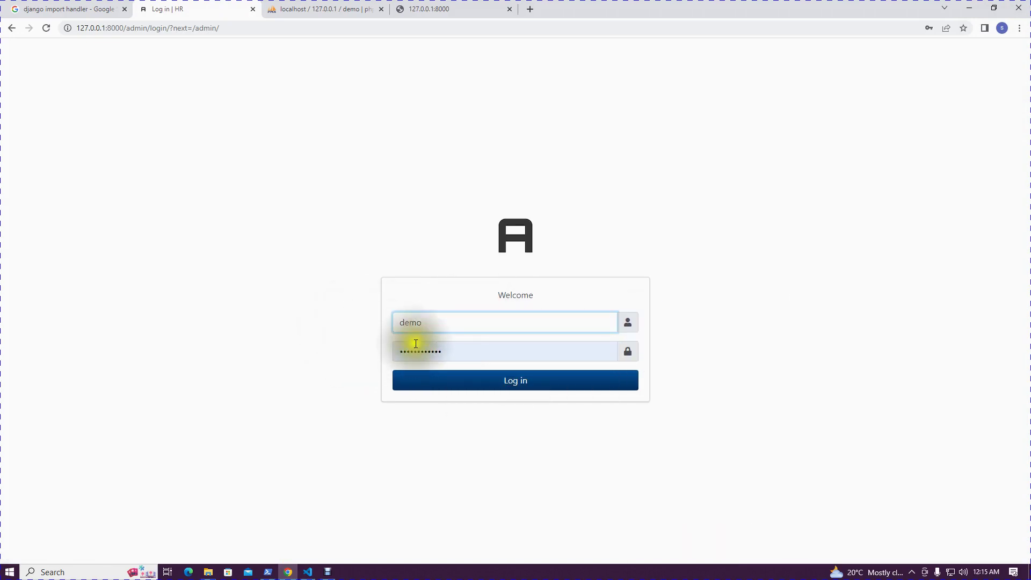
left_click_drag(462, 352, 366, 356)
type("•••••")
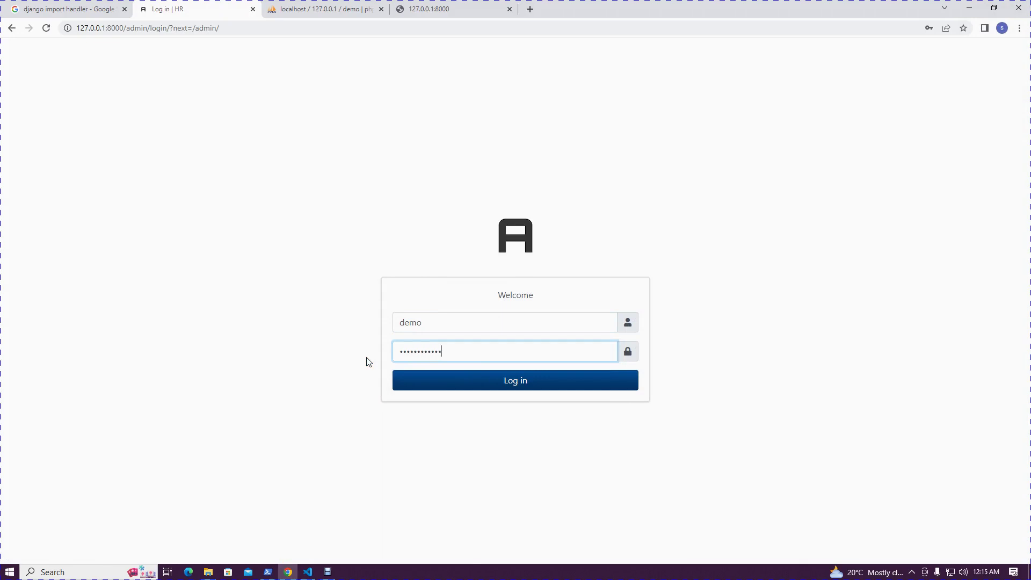
left_click(564, 385)
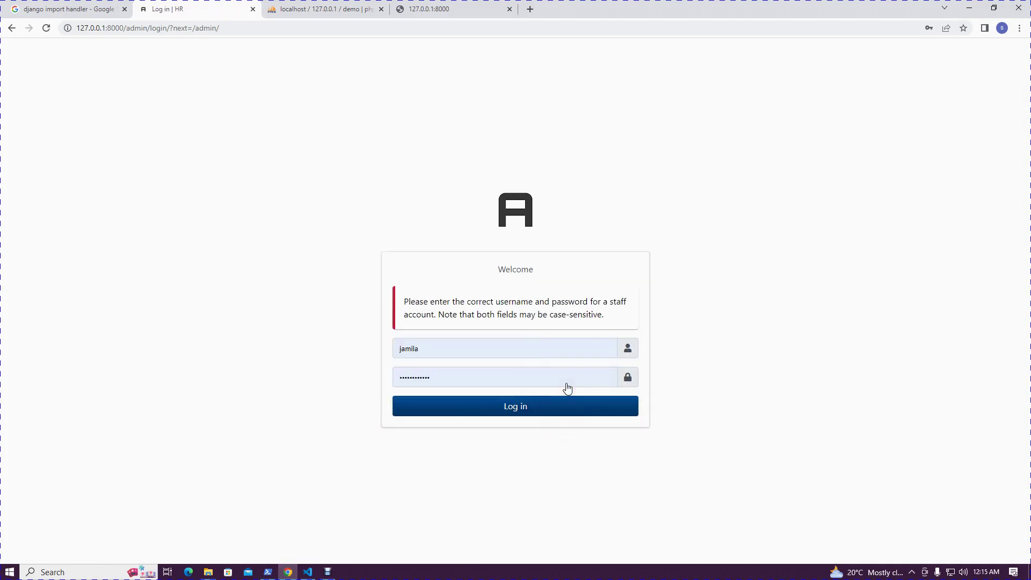
Re-enter the demo credentials and retry, then sign in with the autofilled staff account
left_click(454, 374)
key("Escape")
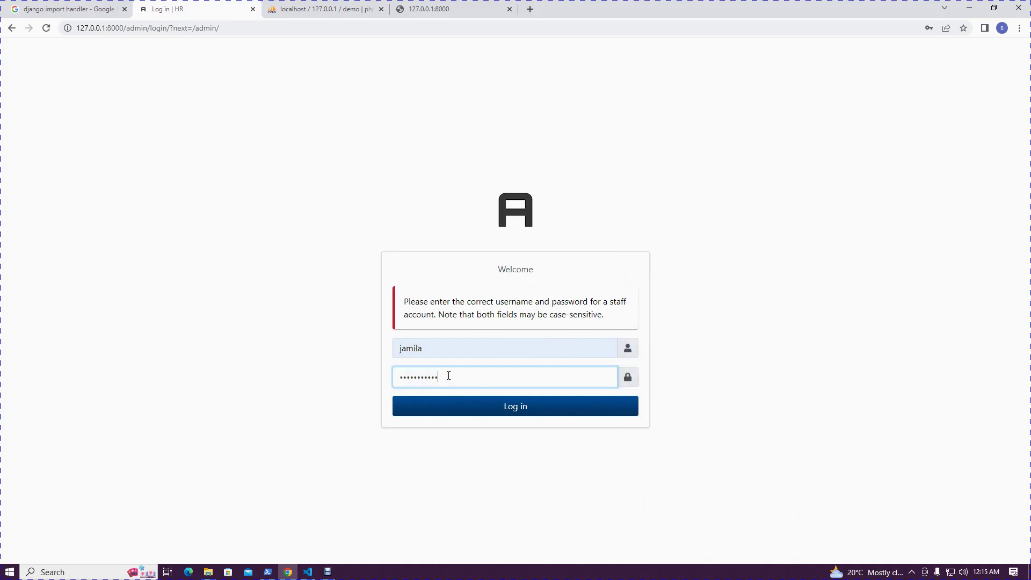
key("BackSpace")
key("BackSpace")
key("BackSpace")
left_click_drag(453, 350, 350, 349)
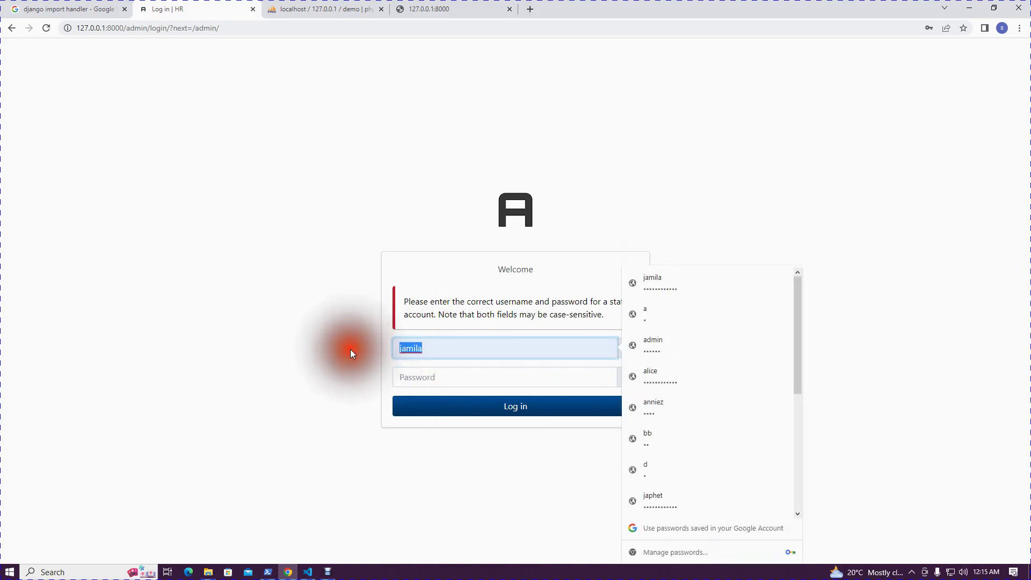
type("demo")
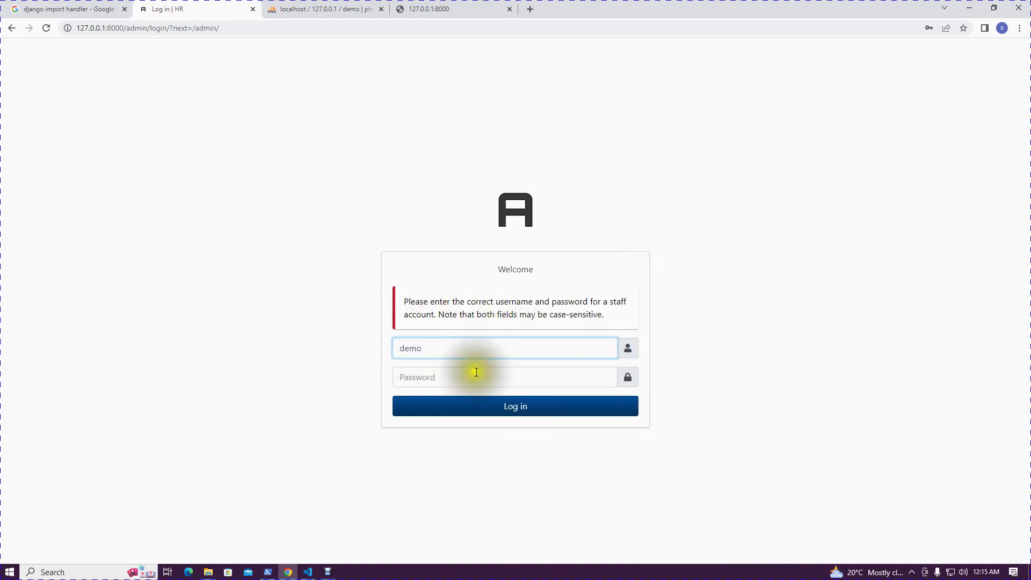
left_click(472, 376)
type("de")
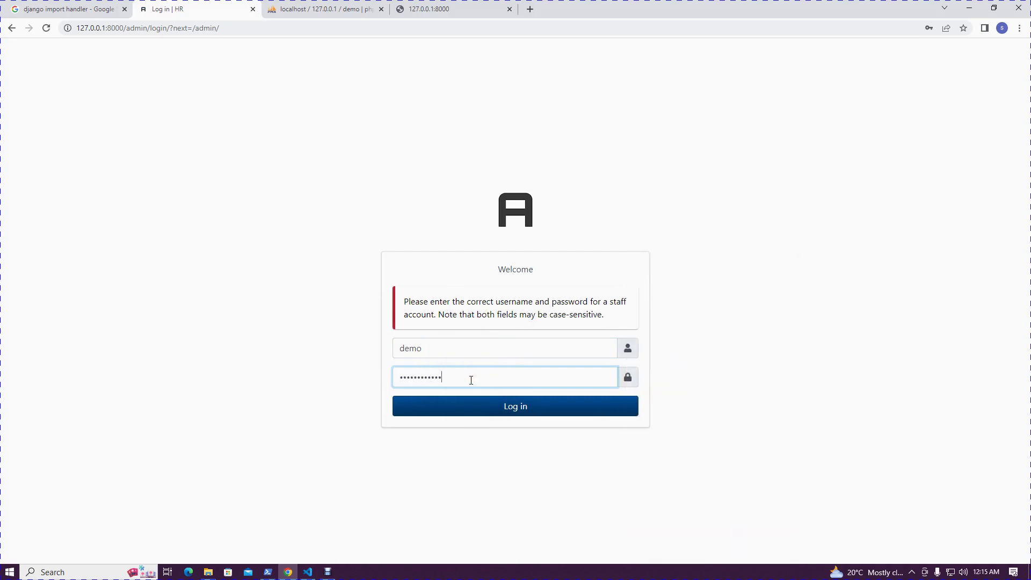
left_click(497, 401)
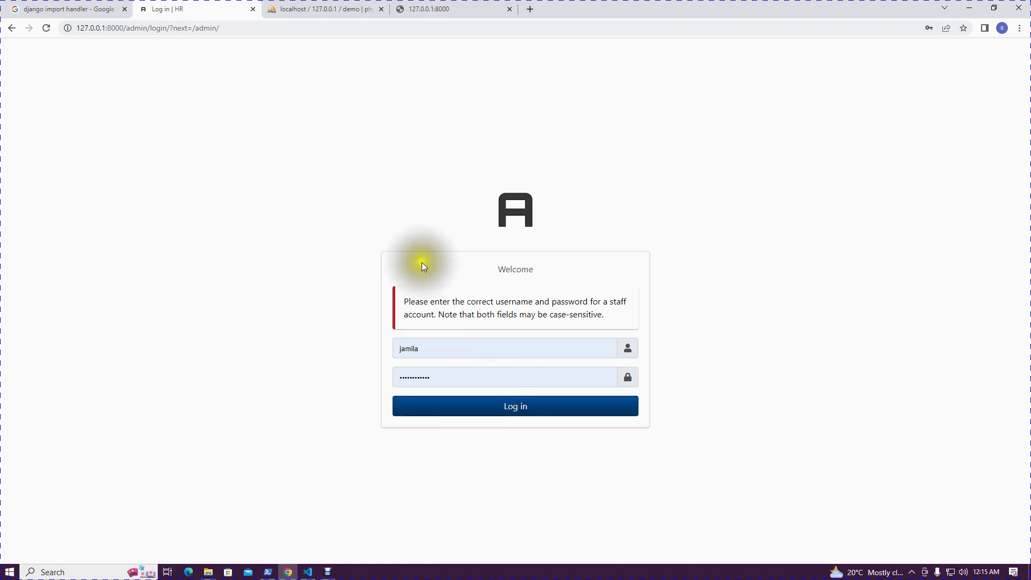
left_click(479, 411)
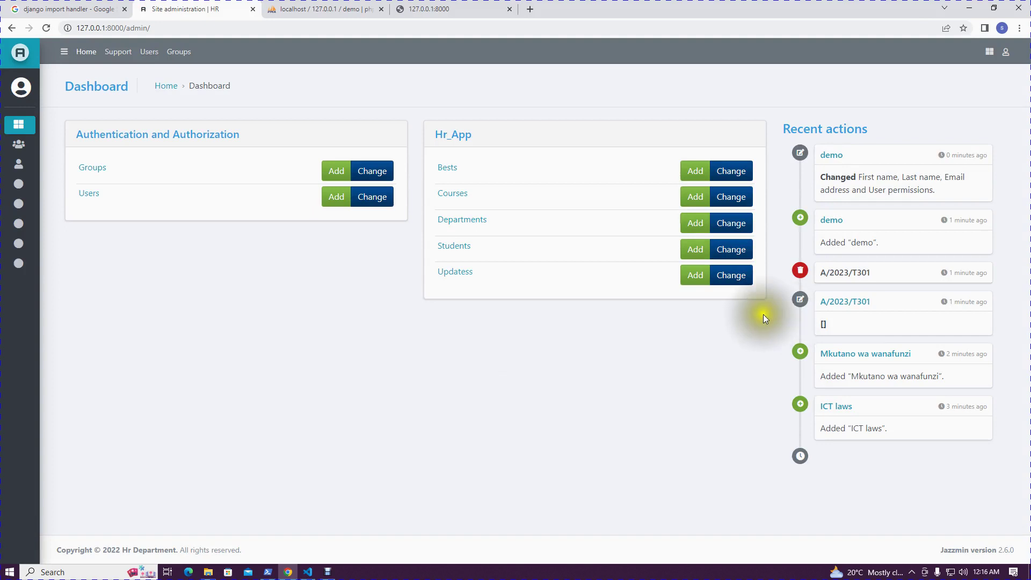
Log out and submit the demo user's username and password on the login page
mouse_move(119, 164)
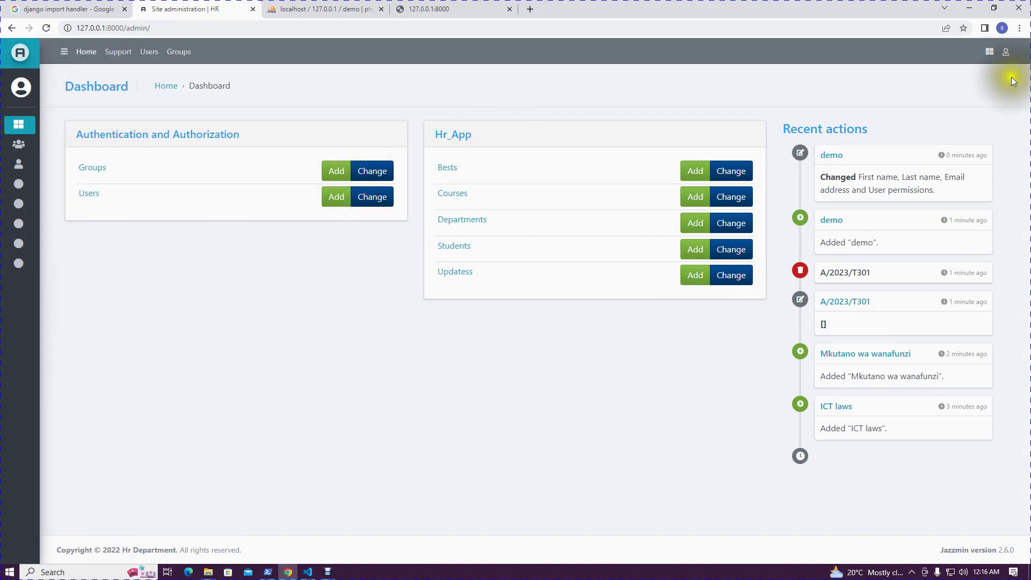
left_click(1004, 54)
left_click(937, 115)
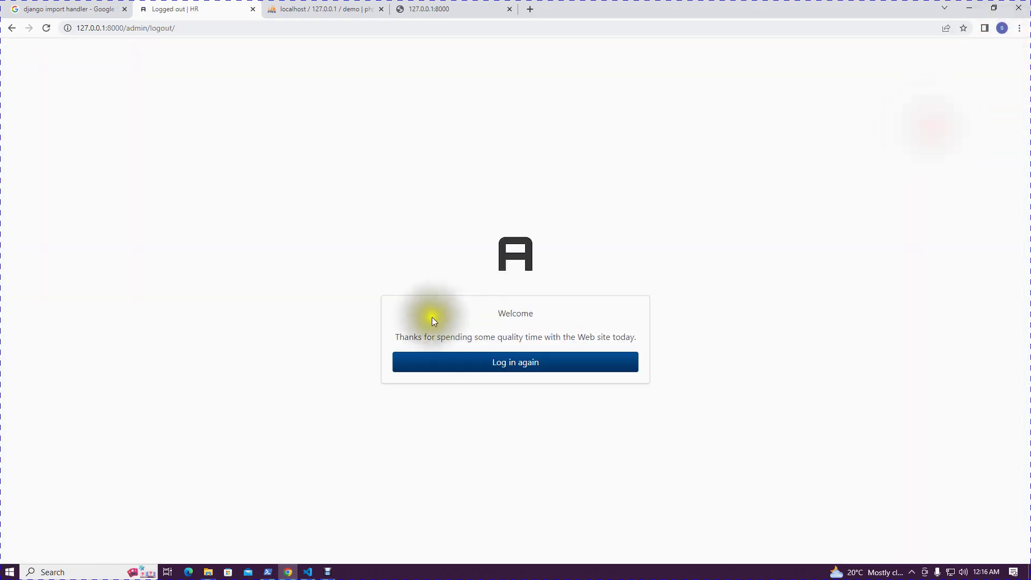
left_click(499, 356)
left_click_drag(479, 323, 361, 321)
type("demo")
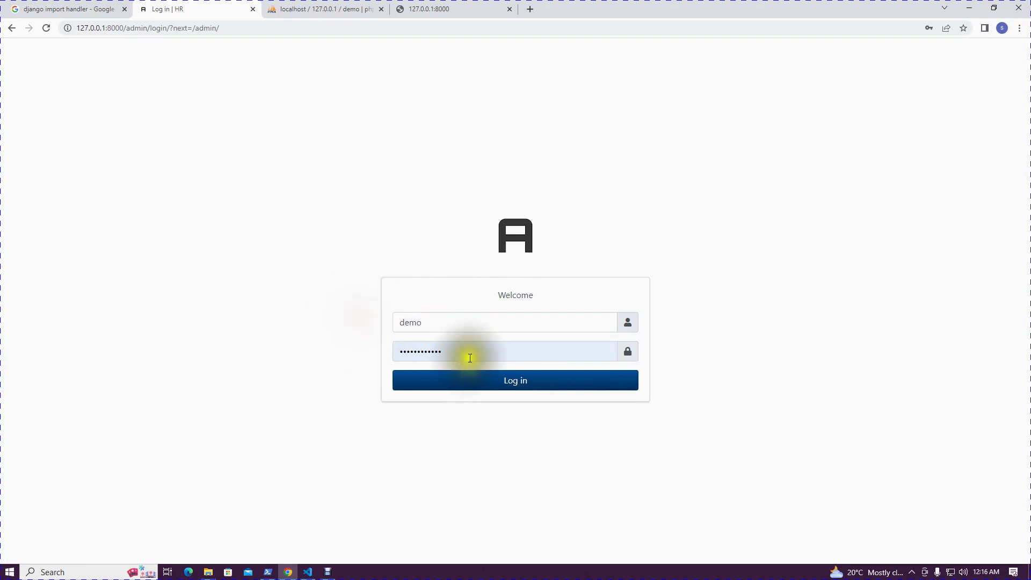
left_click_drag(467, 353, 309, 352)
key("BackSpace")
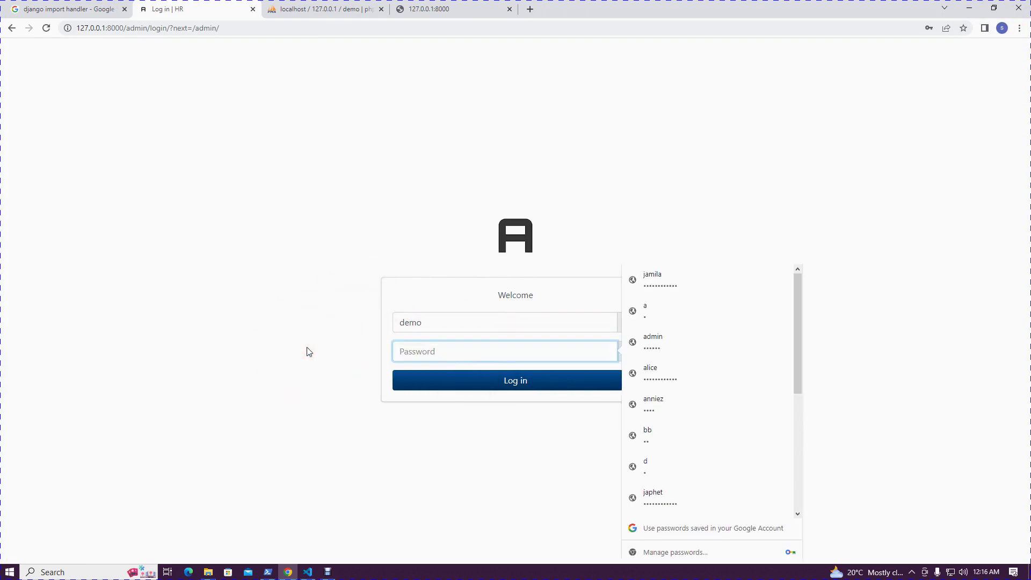
type("demo")
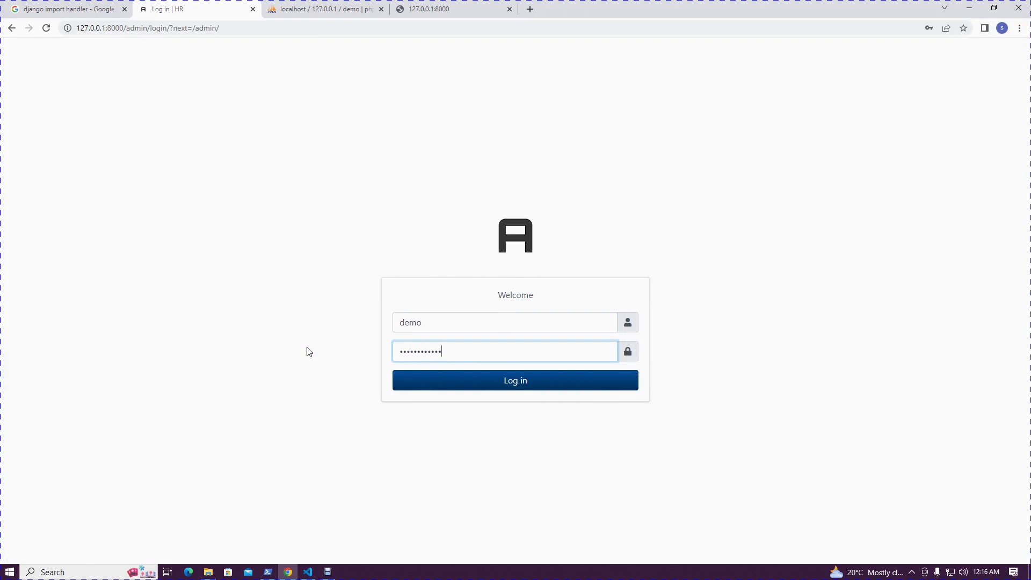
left_click(470, 383)
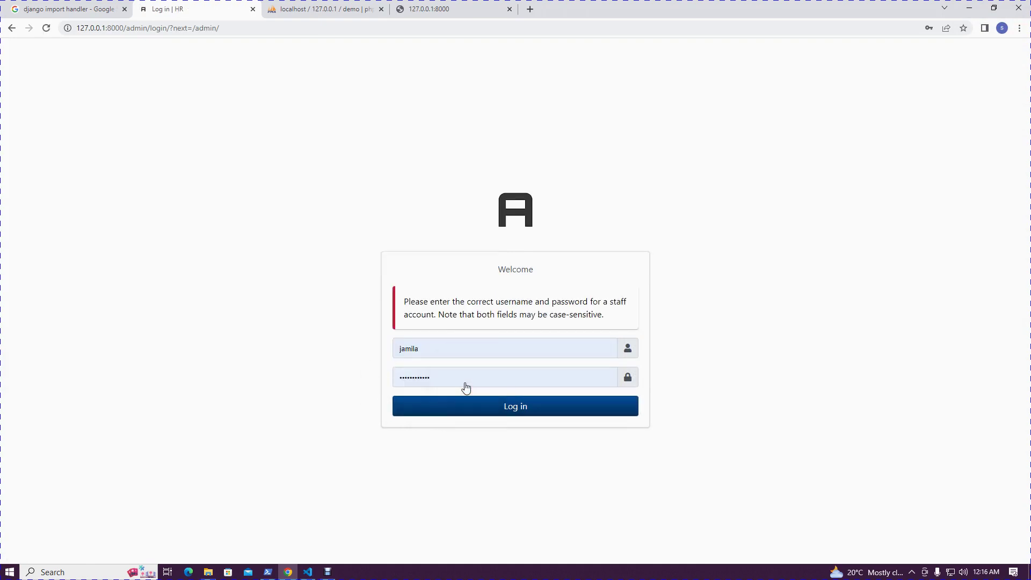
After the rejection, sign in with another saved staff account instead
left_click_drag(454, 350, 330, 352)
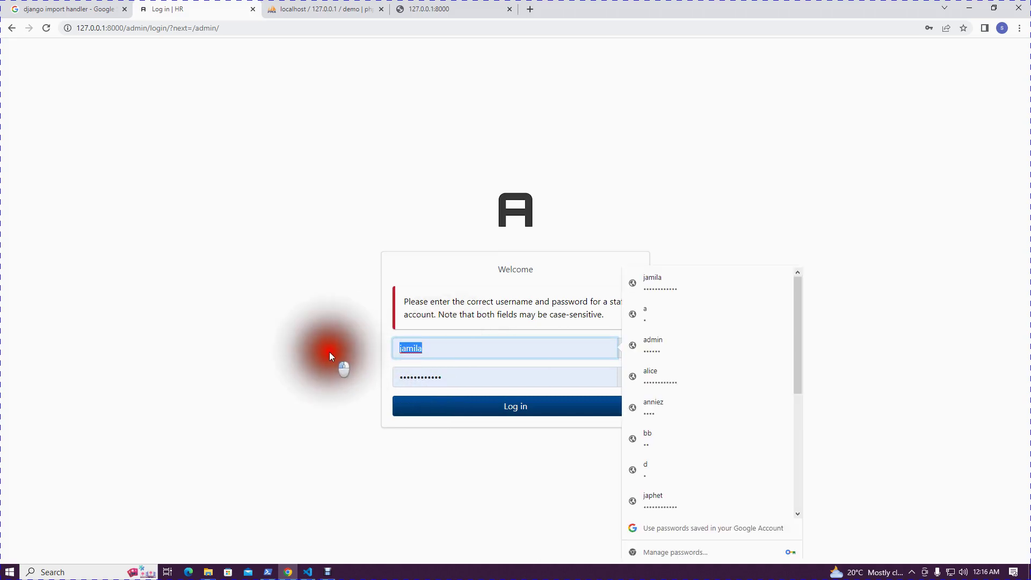
type("s")
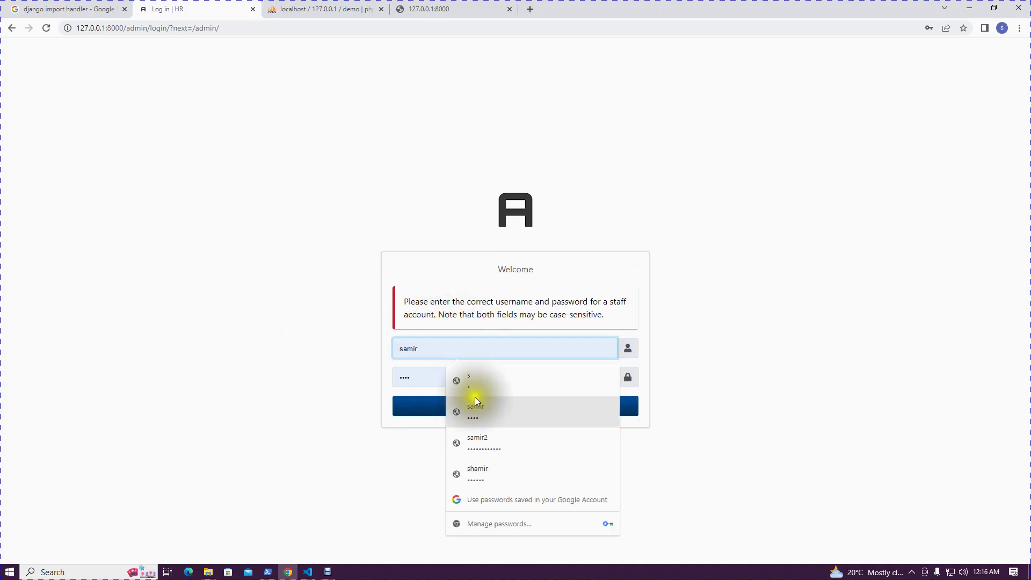
left_click(477, 410)
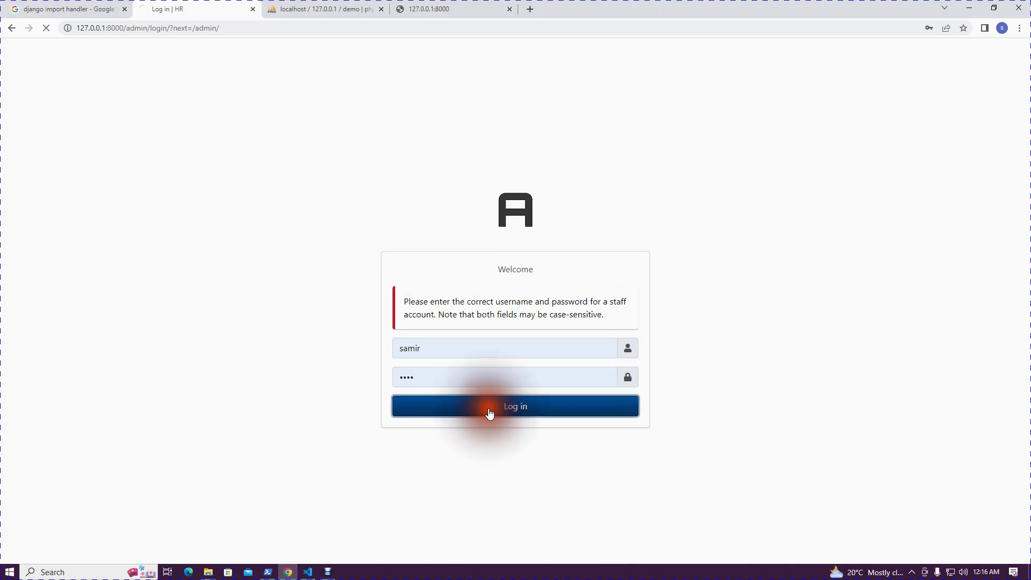
left_click(490, 412)
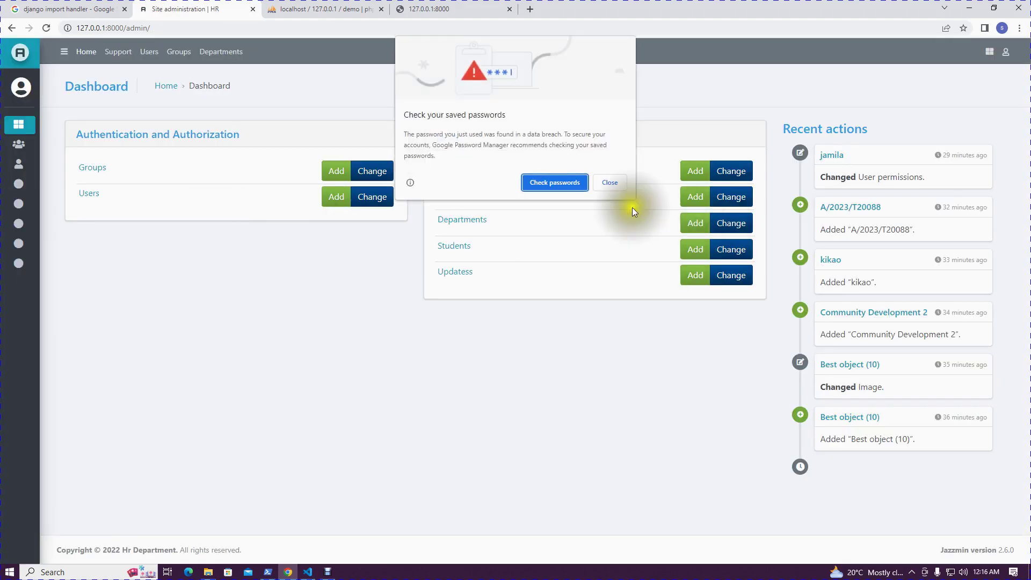
Dismiss the breach warning, tick Staff status on the demo user, and save
left_click(608, 182)
left_click(25, 196)
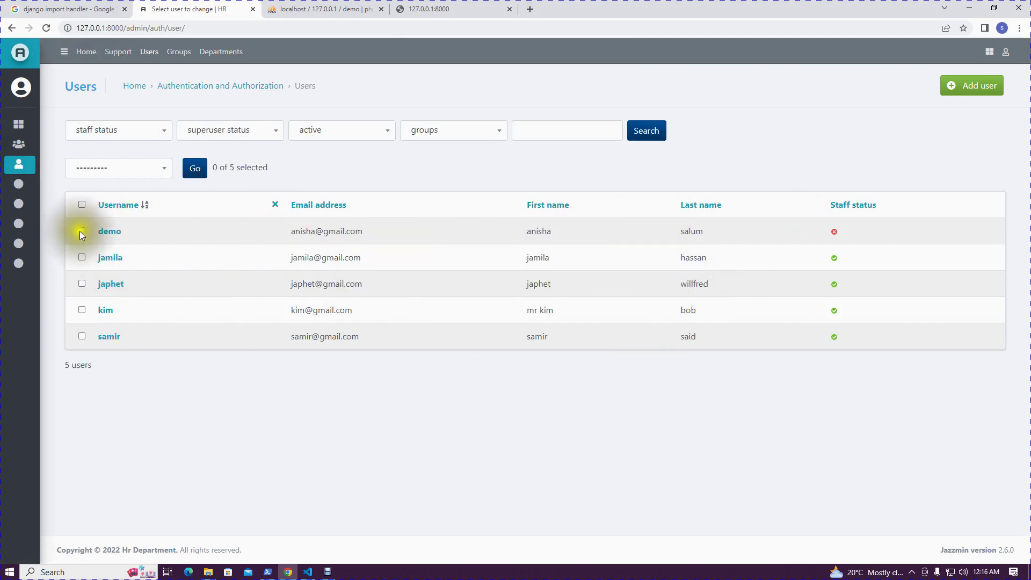
left_click(103, 232)
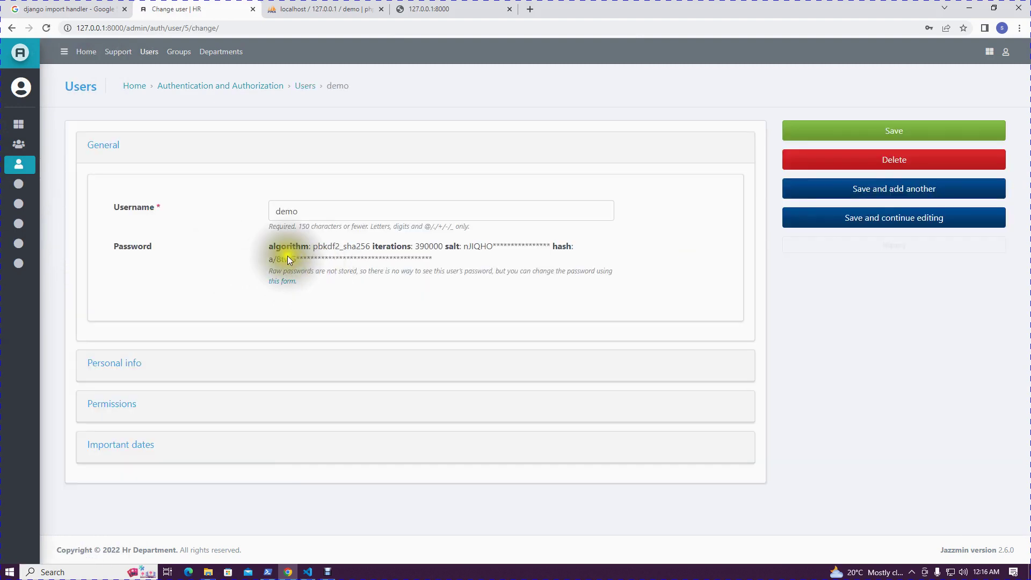
left_click(140, 366)
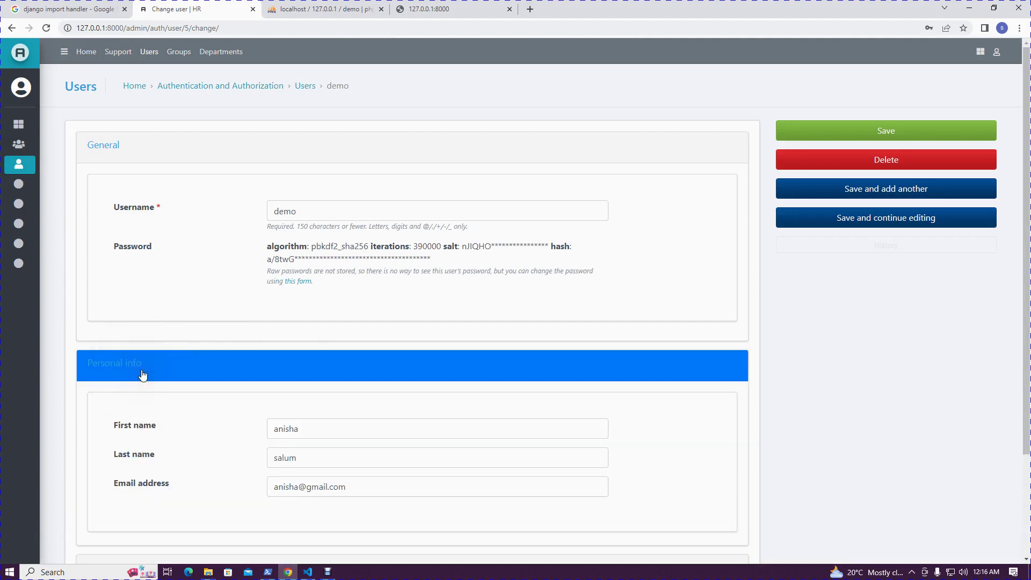
left_click(131, 410)
scroll(173, 430, "down", 3)
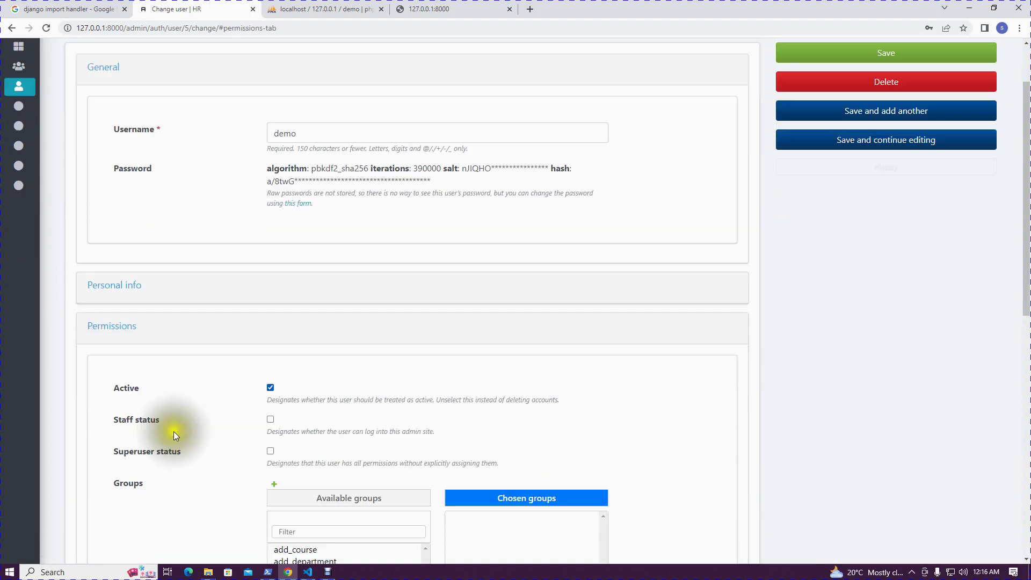
left_click(271, 336)
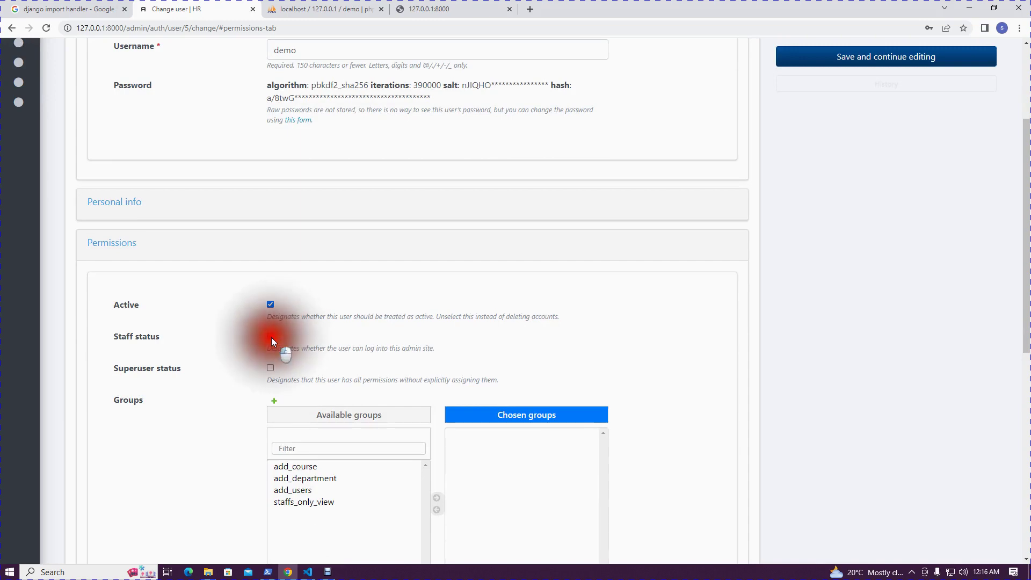
scroll(540, 483, "down", 6)
scroll(633, 423, "up", 6)
scroll(633, 423, "up", 3)
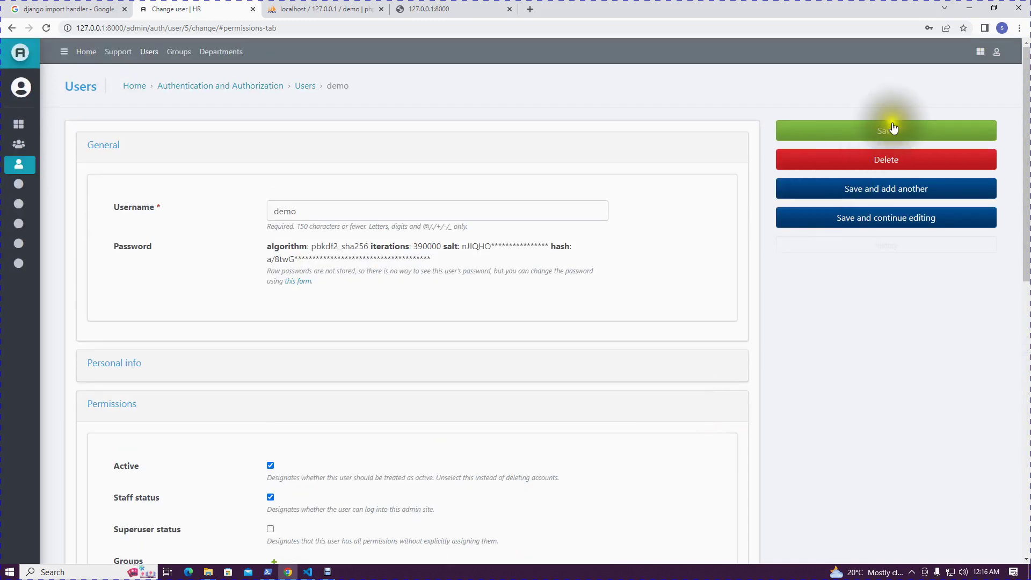
left_click(887, 129)
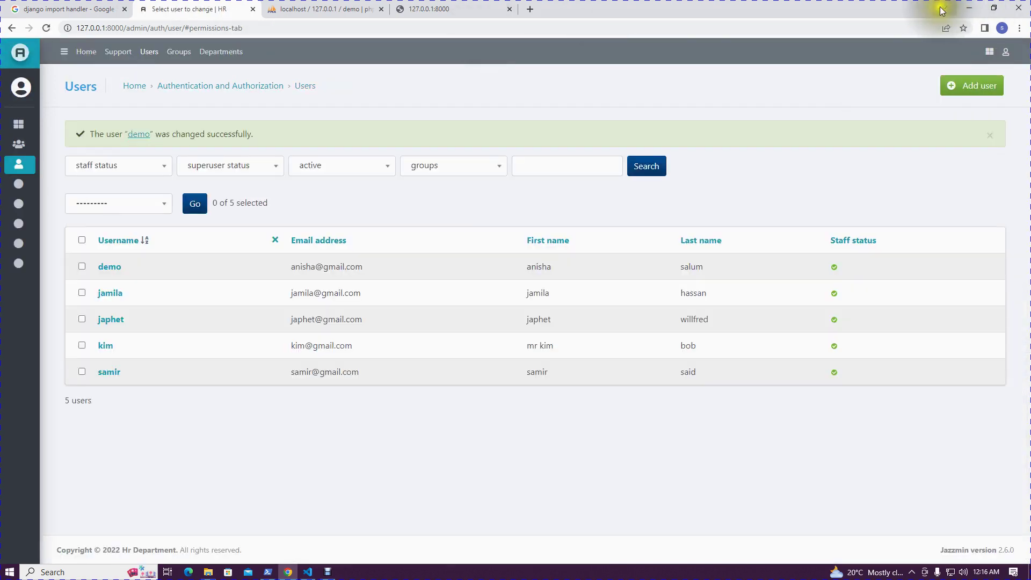
left_click(1005, 51)
Log out and sign back in with the demo account's username and password
left_click(957, 120)
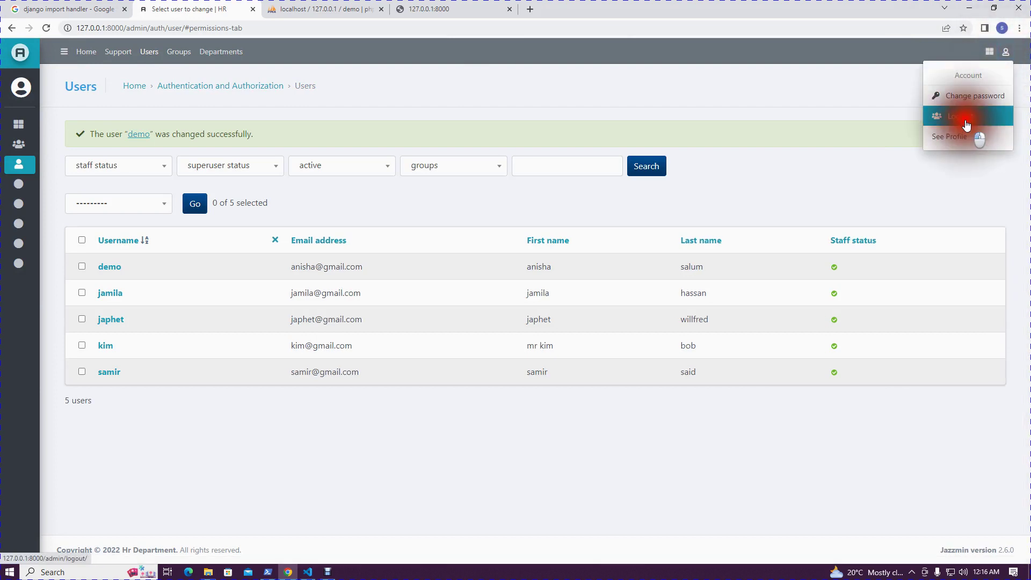
left_click(522, 357)
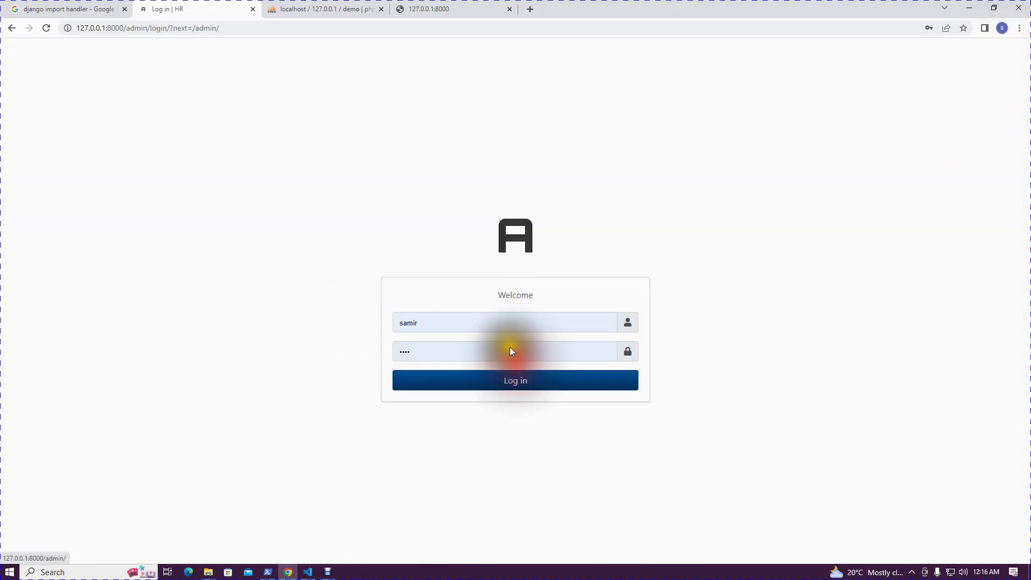
double_click(460, 322)
type("demo")
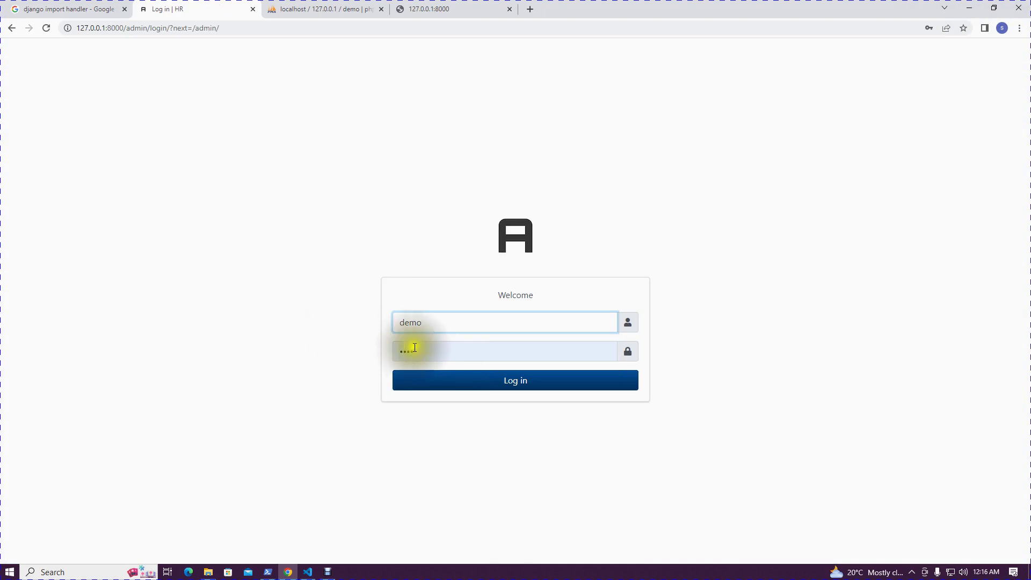
double_click(415, 348)
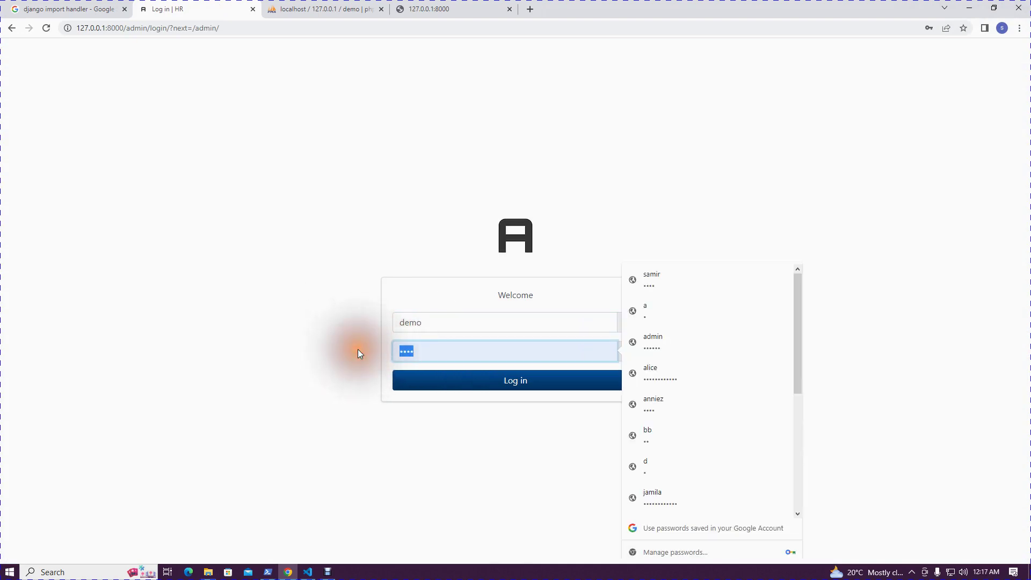
type("dem")
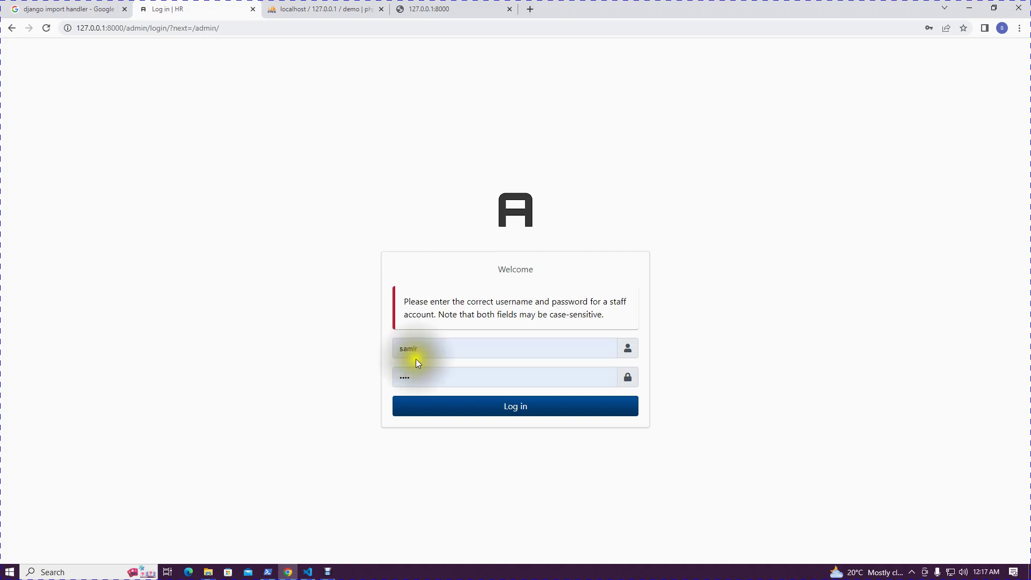
double_click(450, 354)
type("demo")
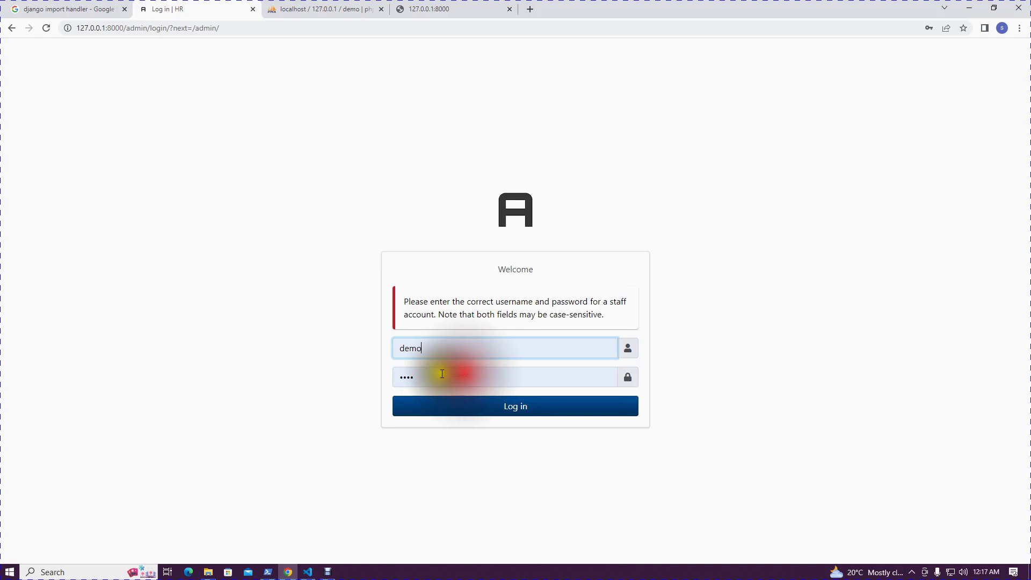
double_click(442, 374)
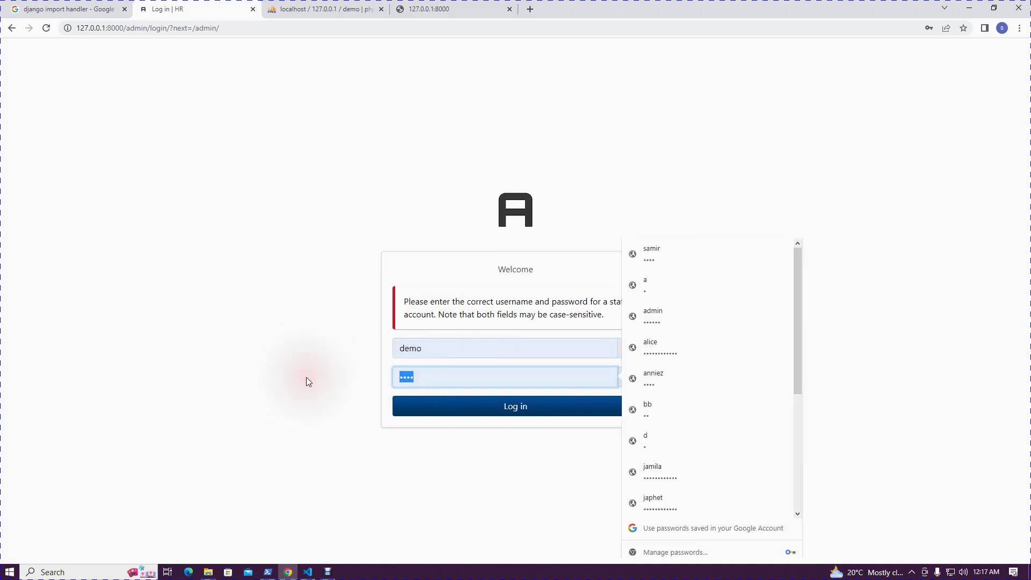
type("demo")
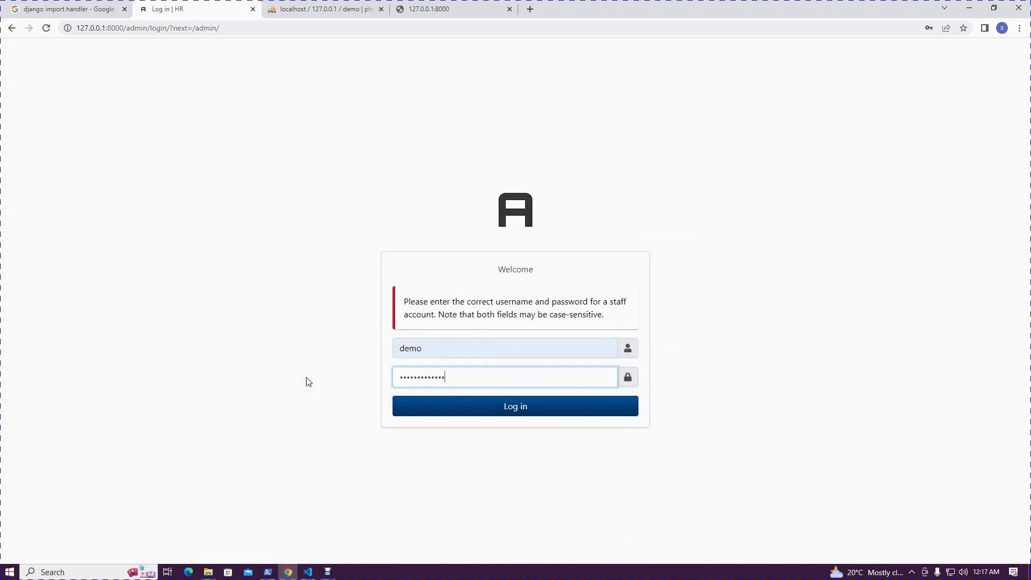
left_click(416, 403)
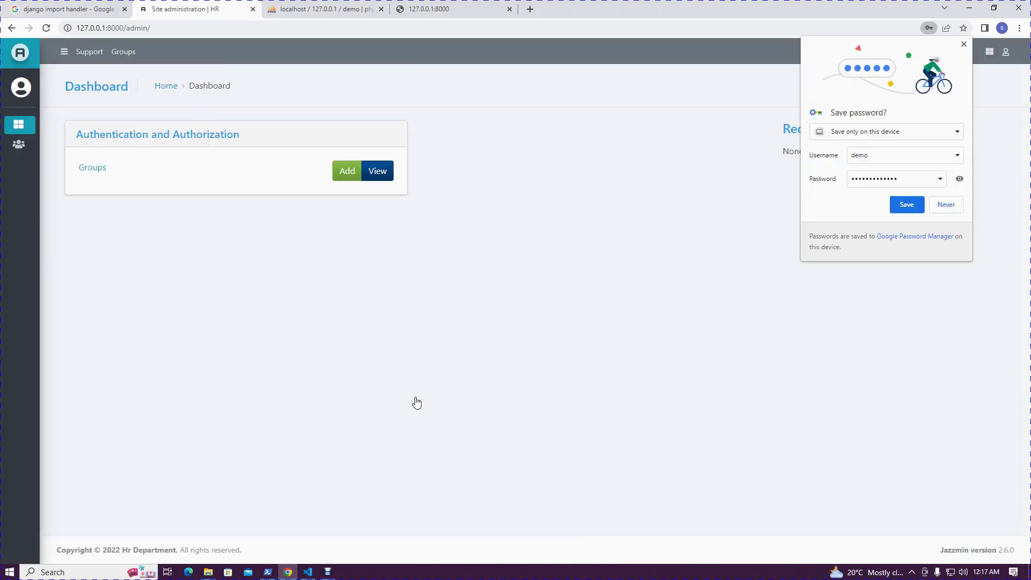
Dismiss the save-password prompt and view the add_department group's details
left_click(913, 205)
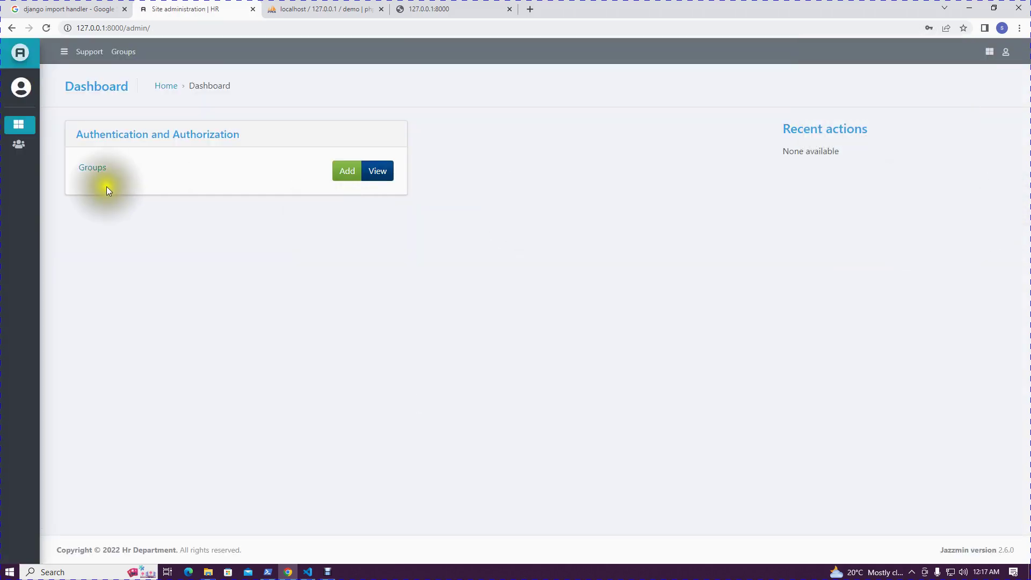
mouse_move(47, 172)
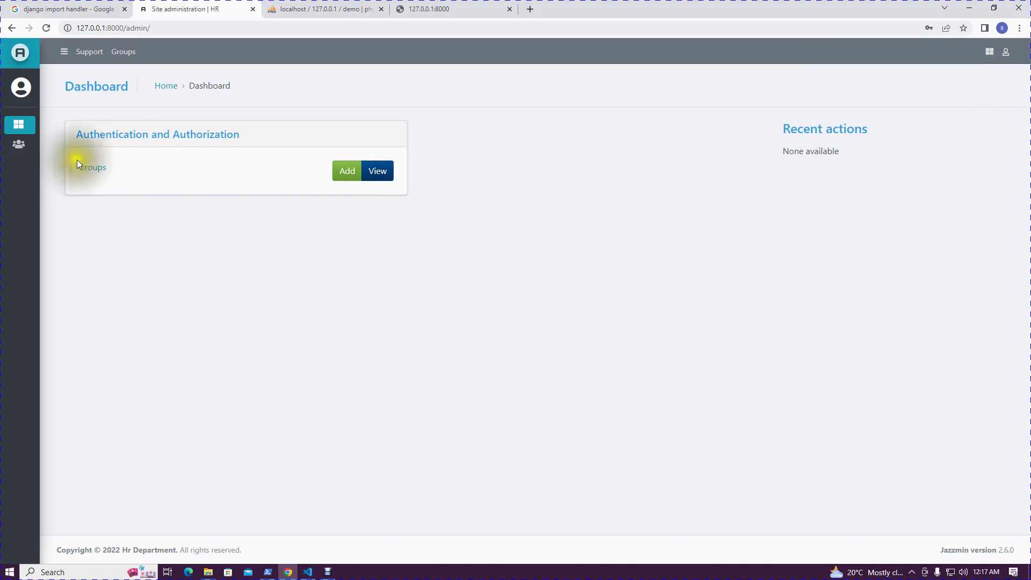
left_click(90, 169)
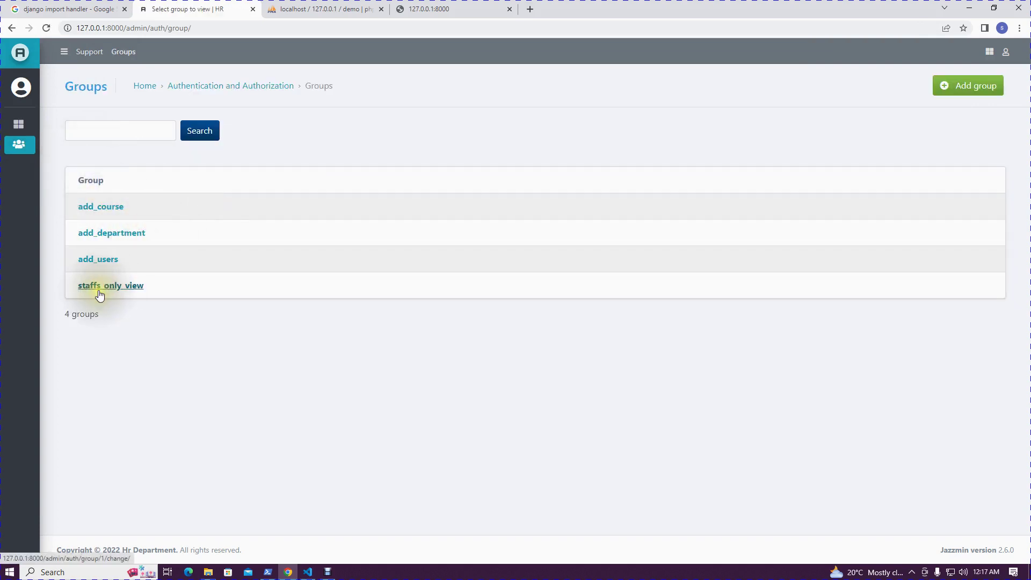
left_click(115, 232)
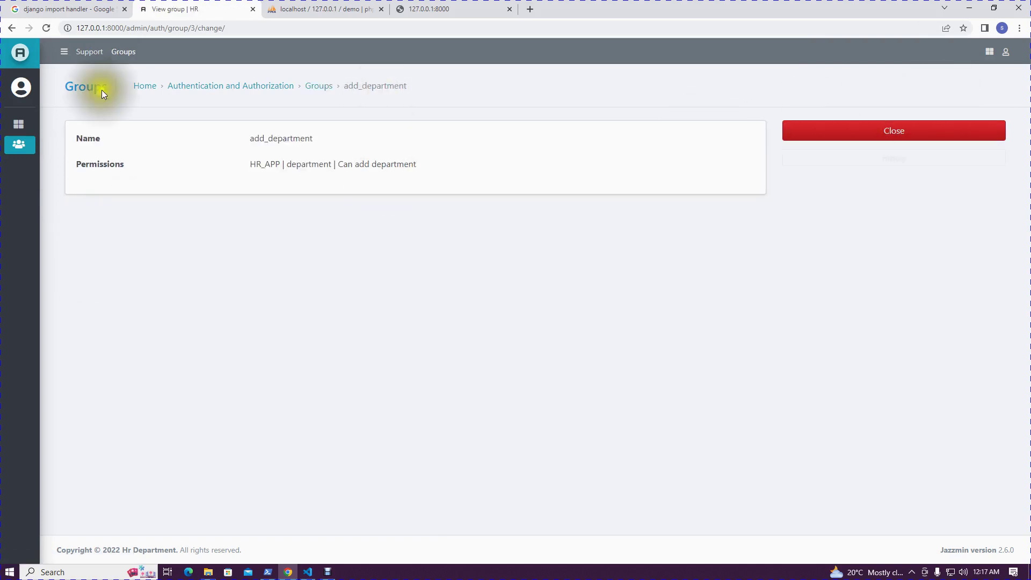
Return to the dashboard and log out of the admin
left_click(18, 125)
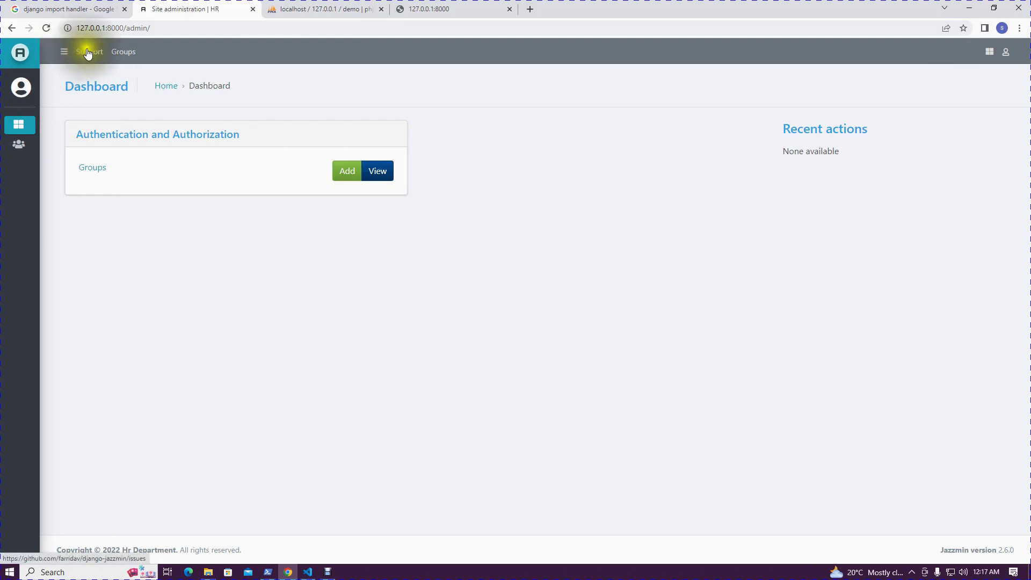
left_click(41, 53)
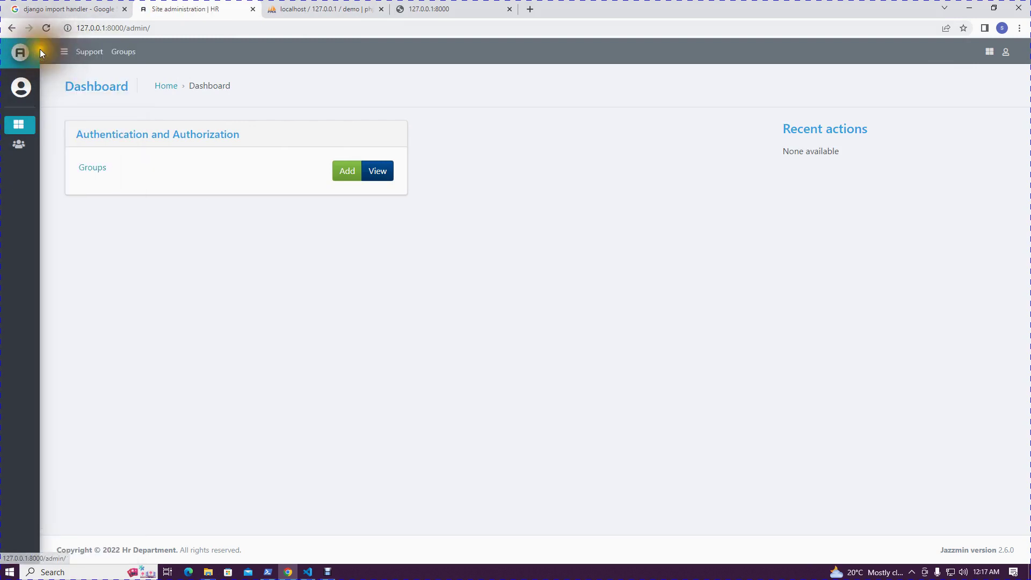
left_click(1005, 52)
left_click(975, 119)
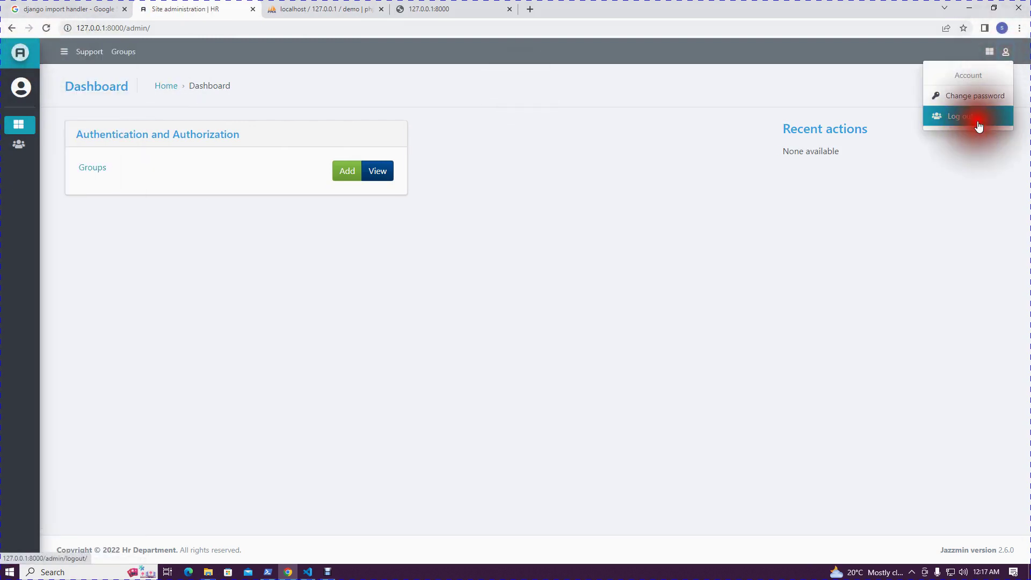
Log back in with another saved staff account picked from the username autofill
left_click(573, 369)
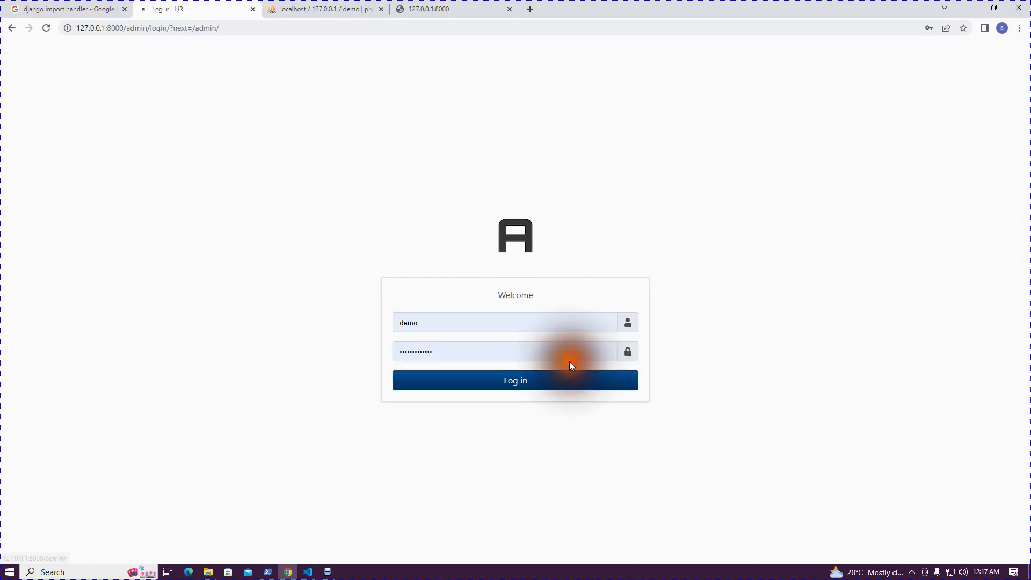
left_click(437, 322)
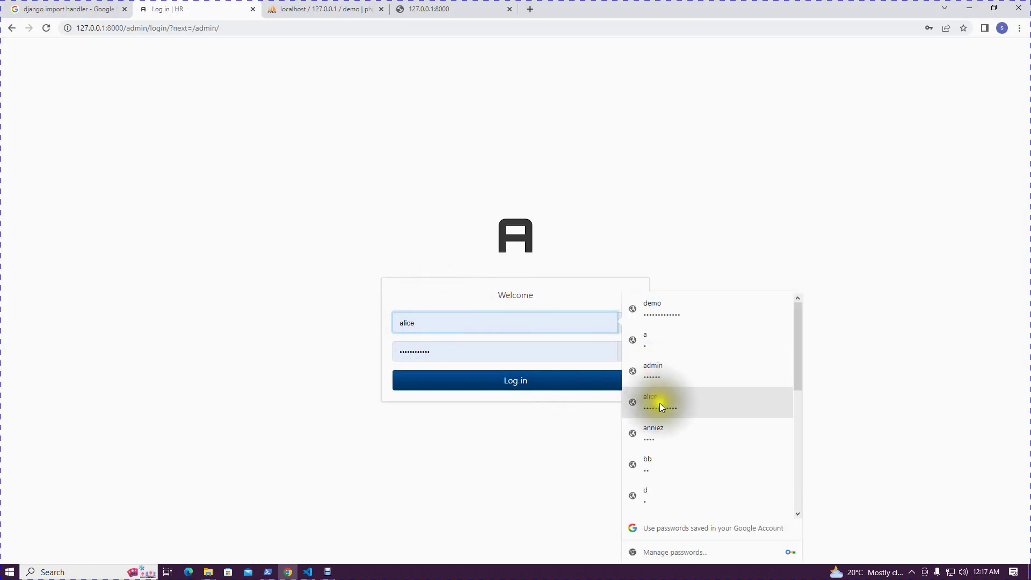
left_click(457, 324)
left_click_drag(456, 324, 211, 291)
key("BackSpace")
type("jamila")
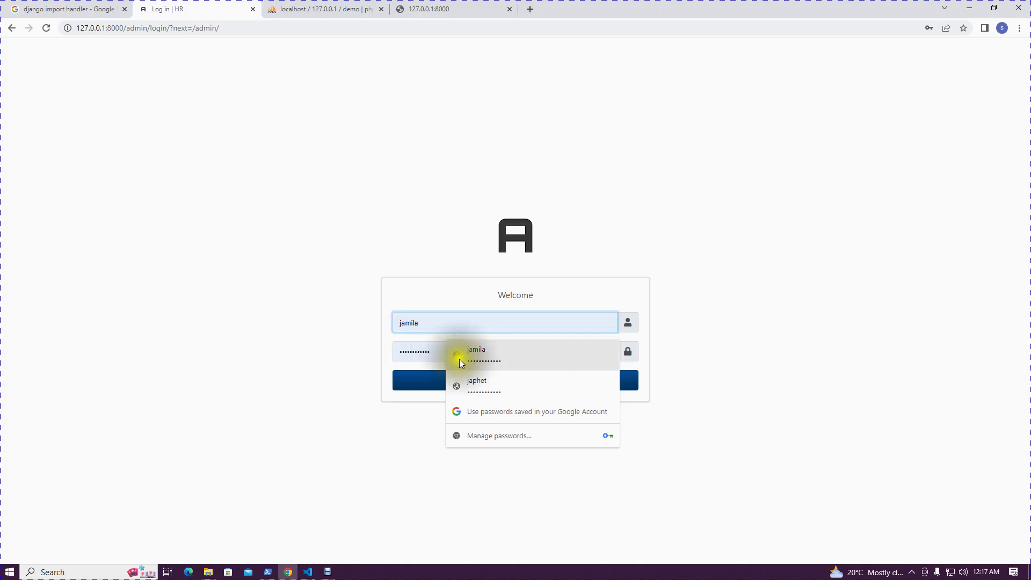
left_click(462, 357)
left_click(559, 380)
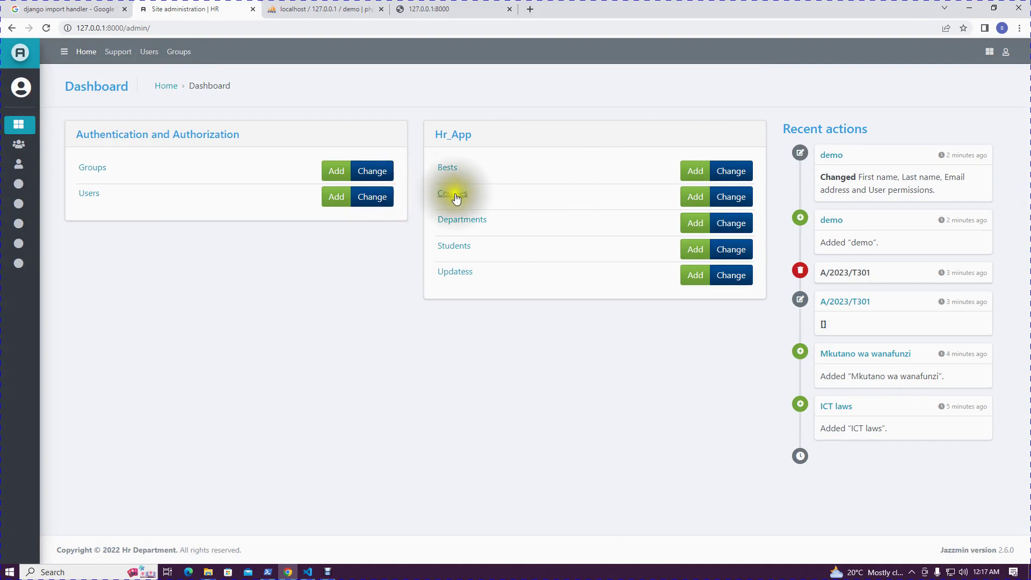
Open the Add department page, return to the dashboard, and open the Courses list
left_click(689, 223)
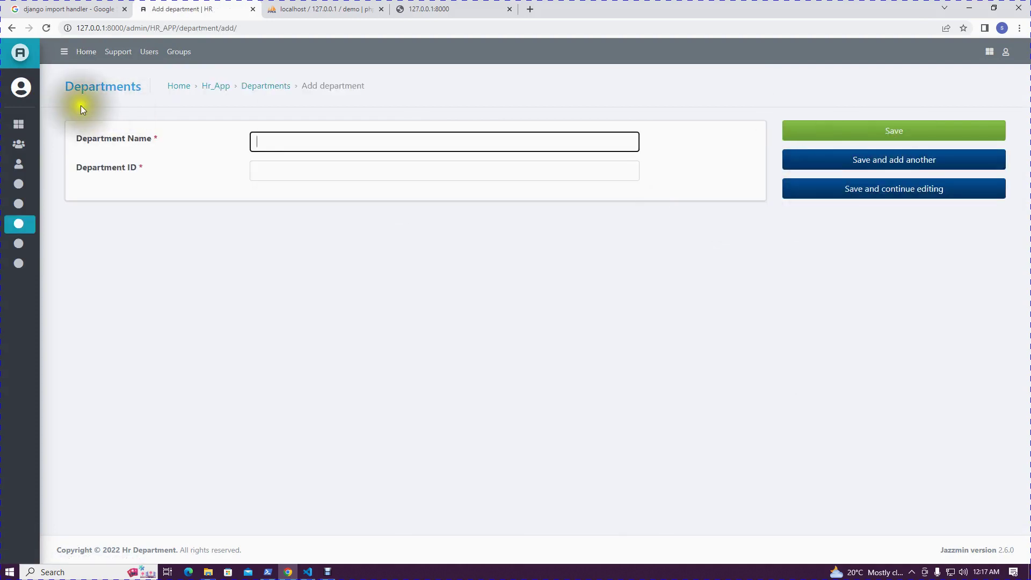
left_click(11, 28)
left_click(726, 196)
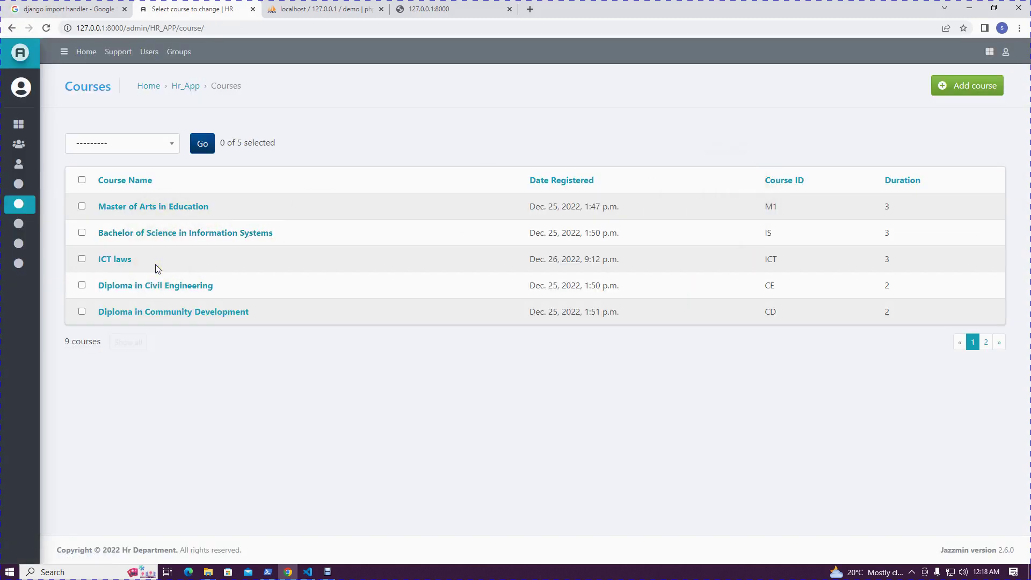
mouse_move(32, 242)
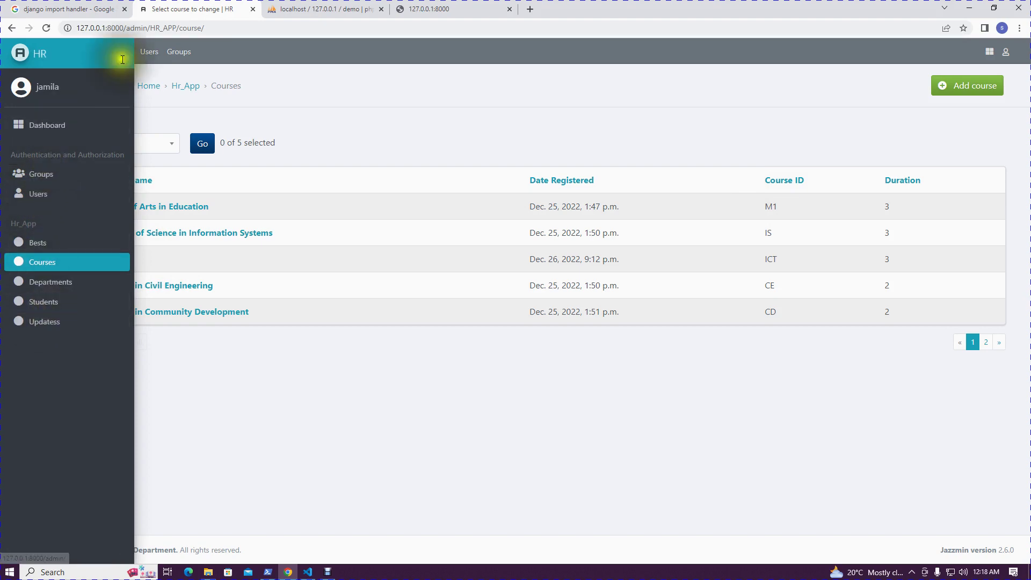
In phpMyAdmin, highlight the '16 tables' count in the demo database's structure view
left_click(302, 6)
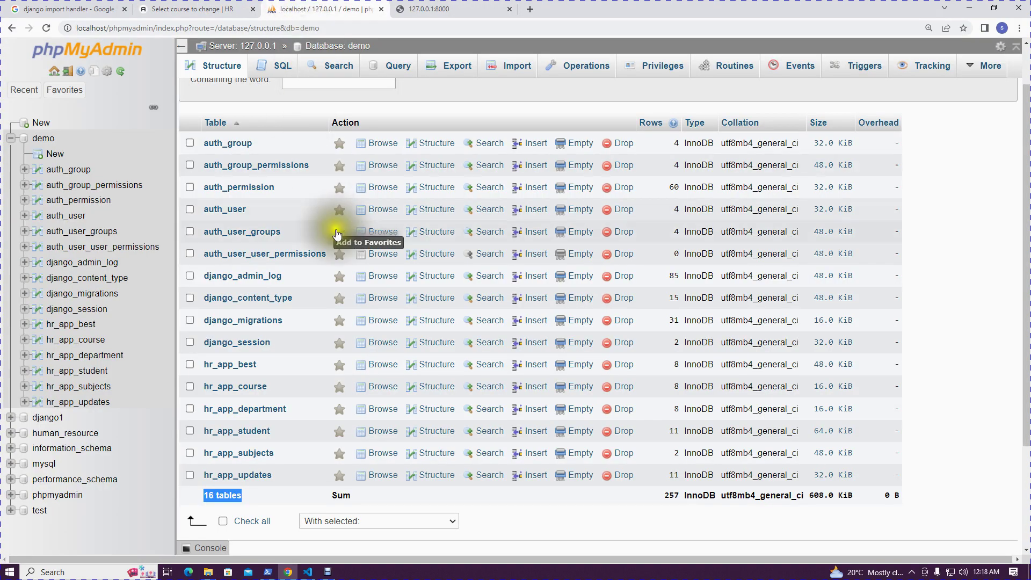
left_click(928, 391)
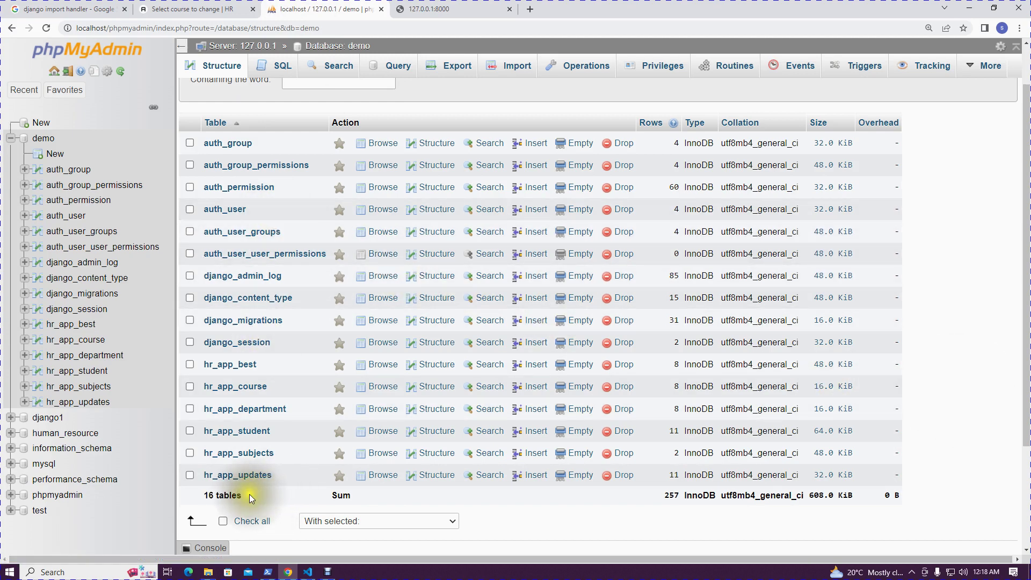
left_click_drag(250, 494, 179, 497)
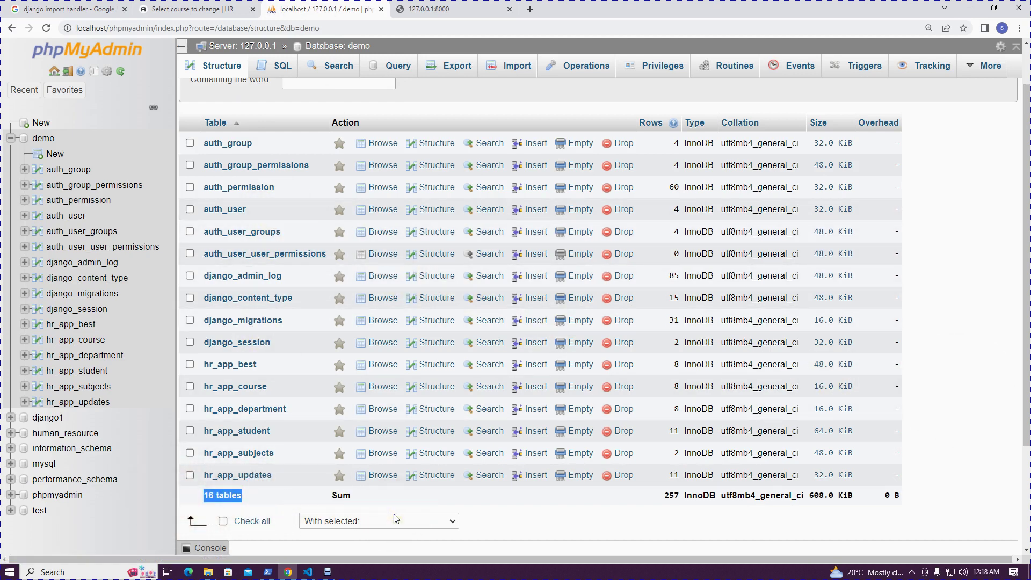
scroll(391, 305, "up", 1)
scroll(349, 294, "down", 1)
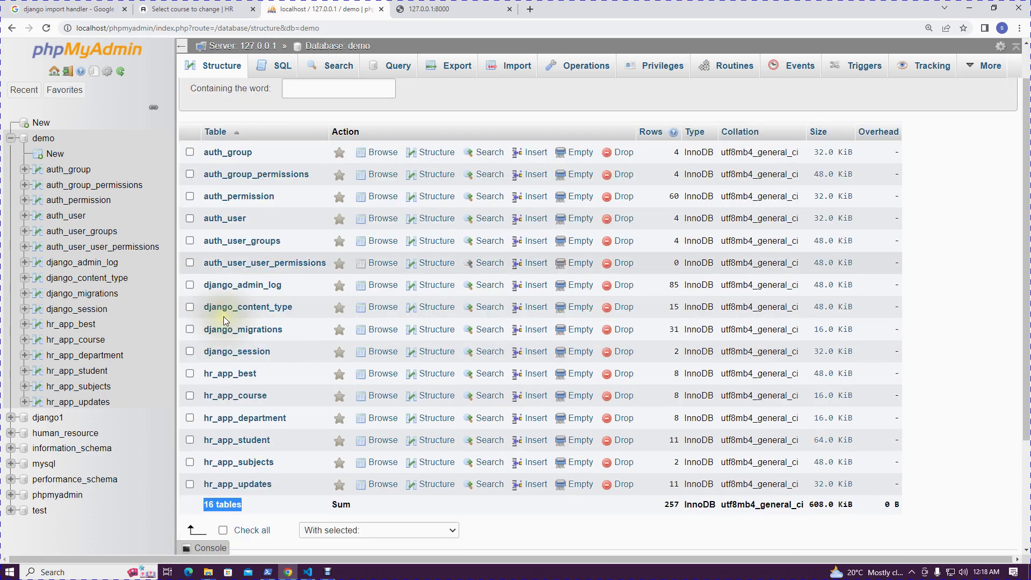
scroll(223, 316, "down", 2)
scroll(279, 242, "up", 3)
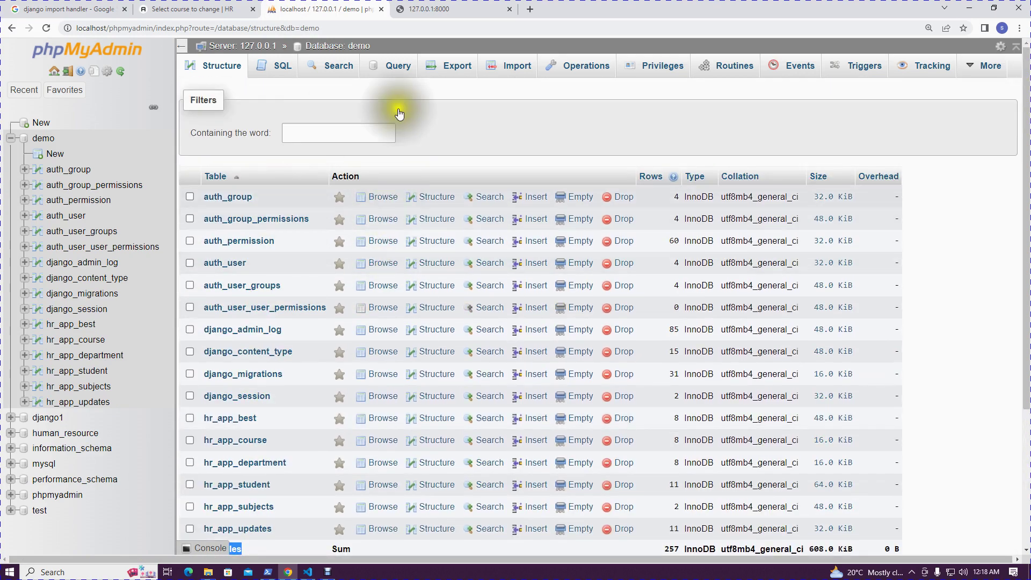
left_click(431, 7)
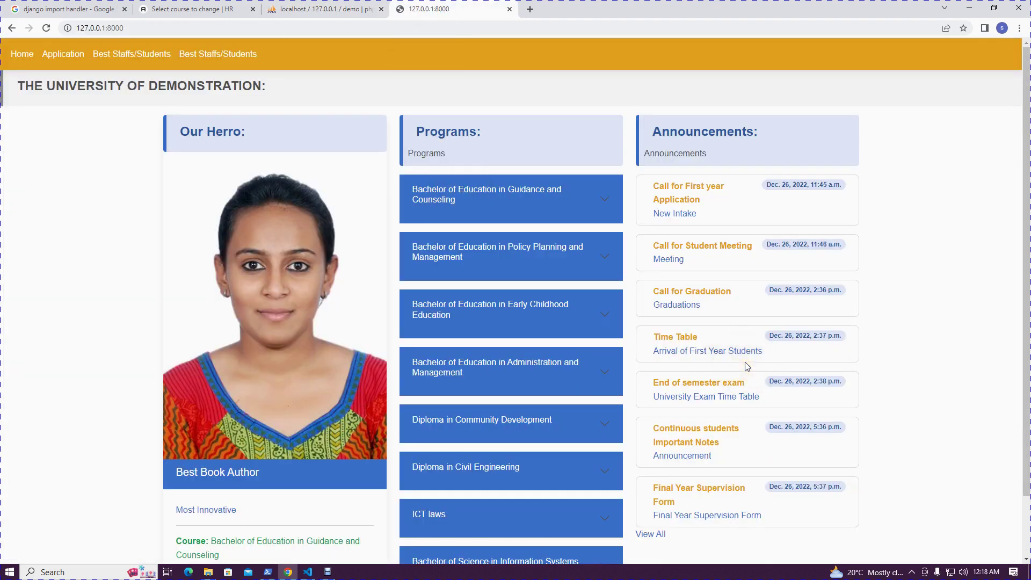
Browse the public site's Home, Application and Best Staffs/Students pages
scroll(746, 366, "down", 2)
scroll(747, 368, "up", 2)
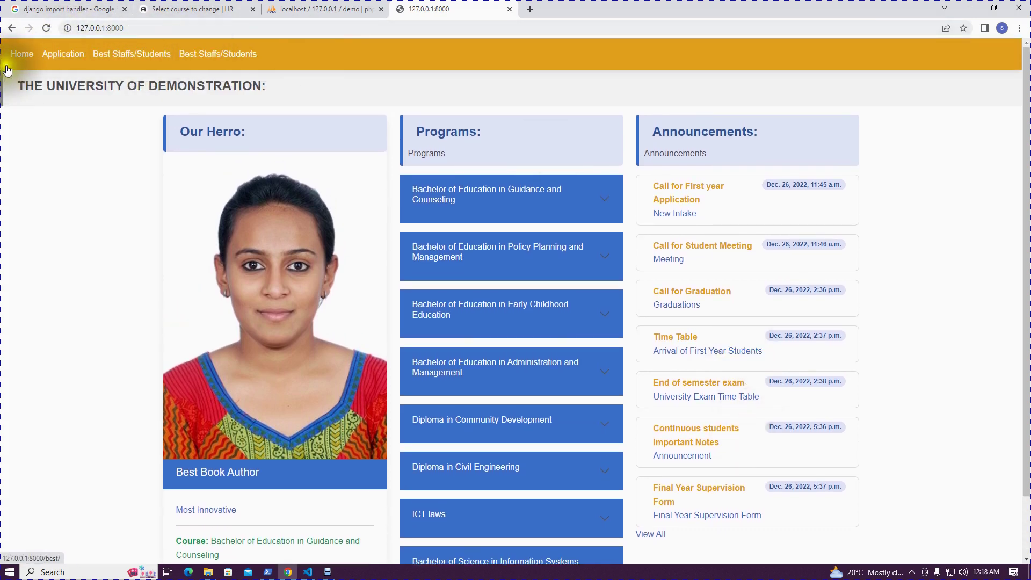
left_click(21, 56)
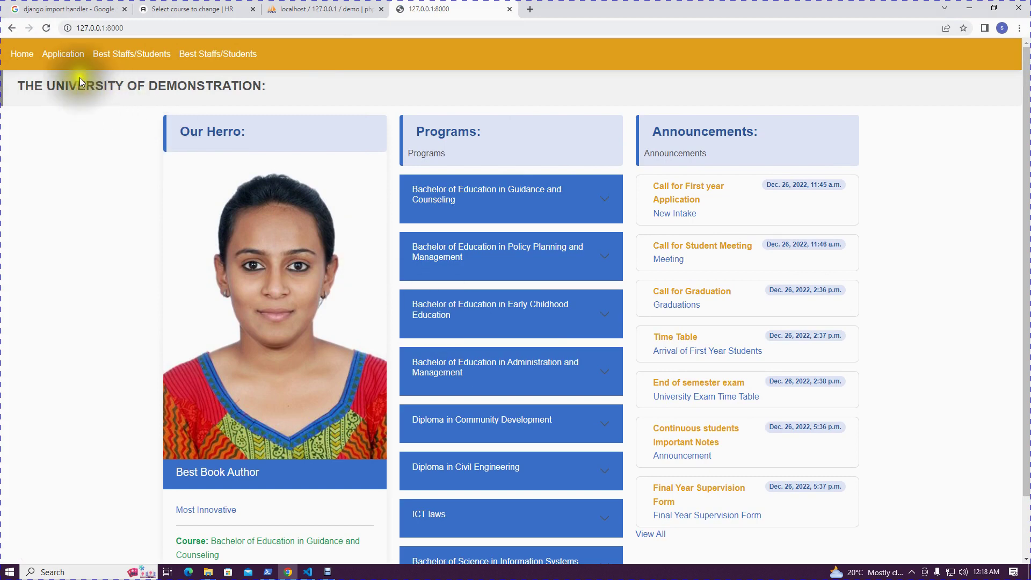
left_click(63, 54)
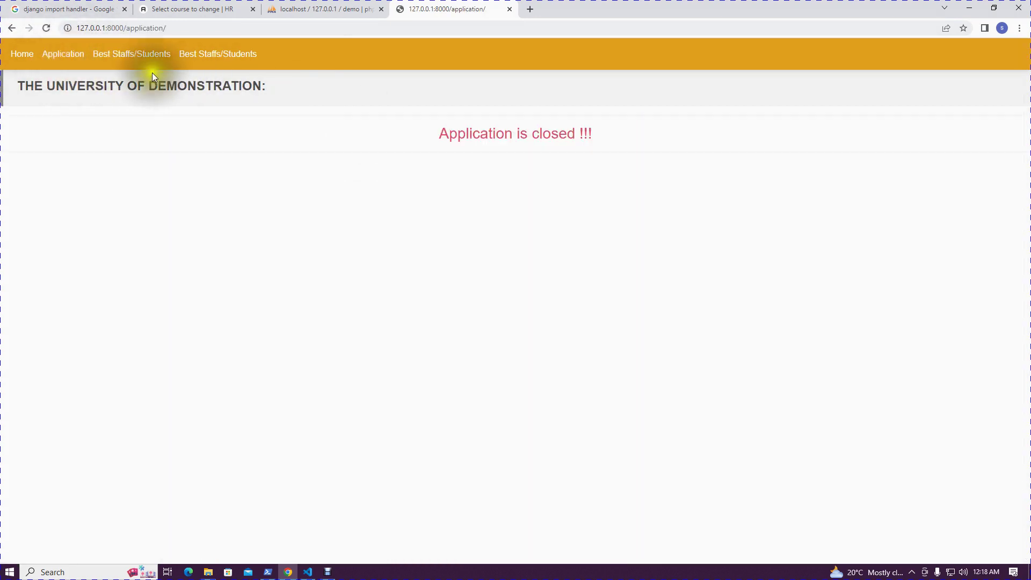
left_click(147, 54)
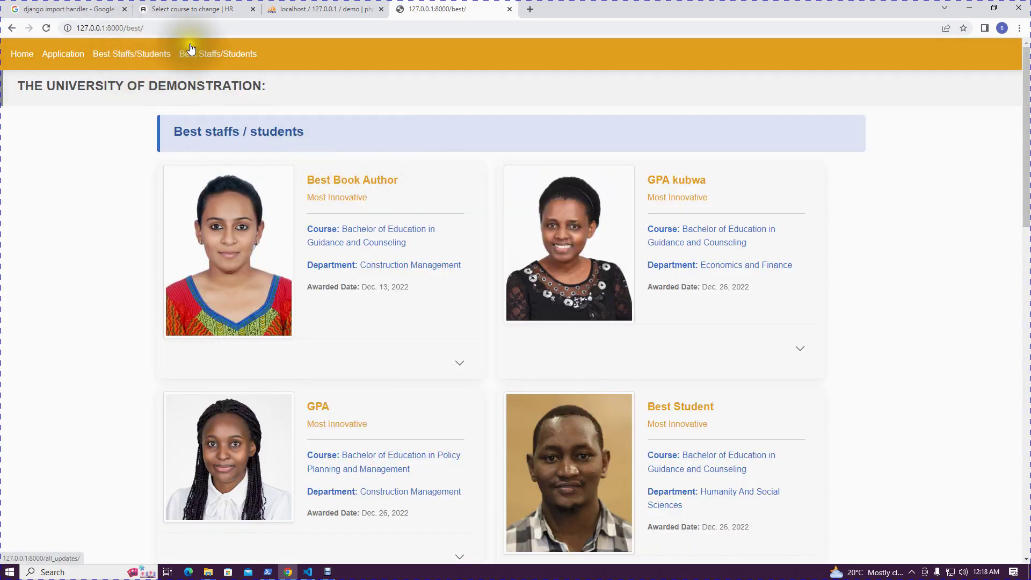
Open the Updates page listing all announcements, then bring up models.py in VS Code
left_click(198, 54)
scroll(404, 262, "down", 1)
scroll(423, 353, "down", 2)
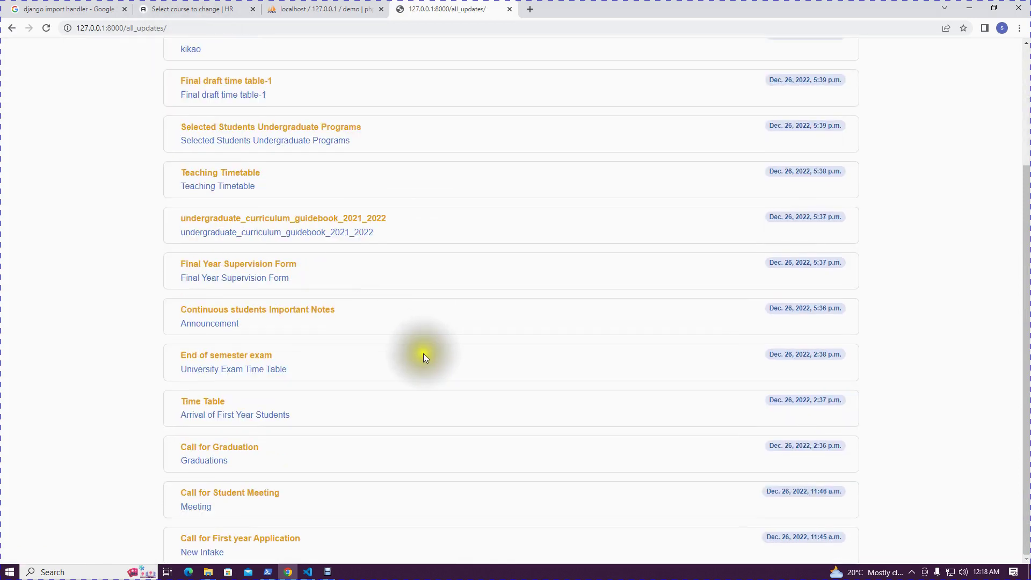
scroll(423, 354, "up", 3)
left_click(308, 572)
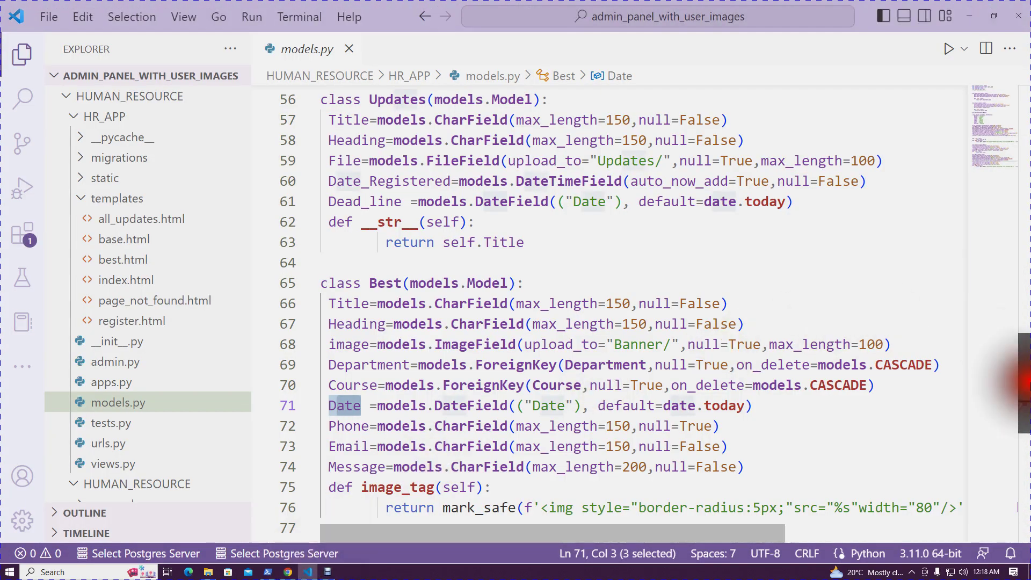
Scroll models.py up to the Department and Course model classes
left_click_drag(1018, 360, 1020, 133)
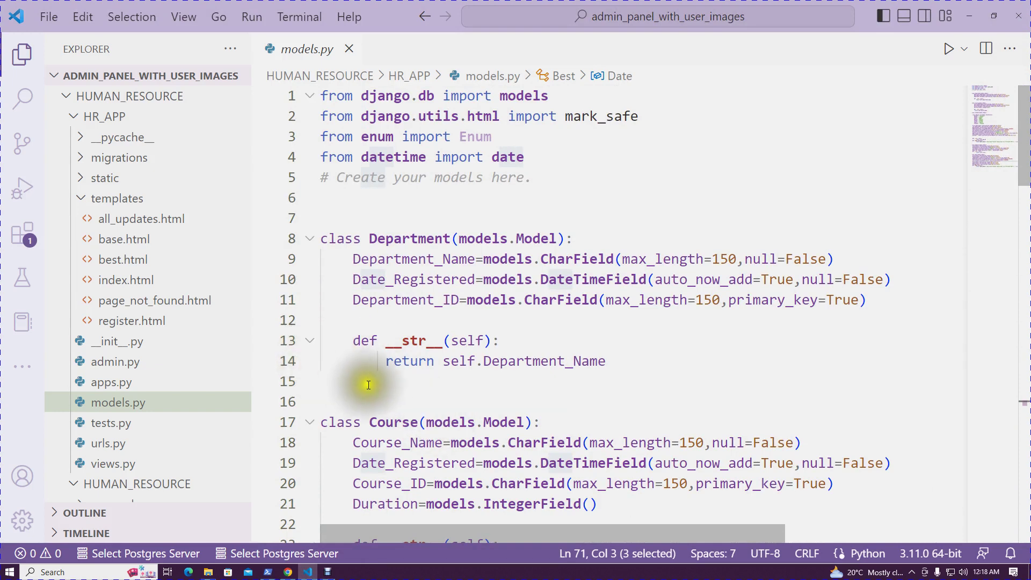
scroll(372, 386, "down", 3)
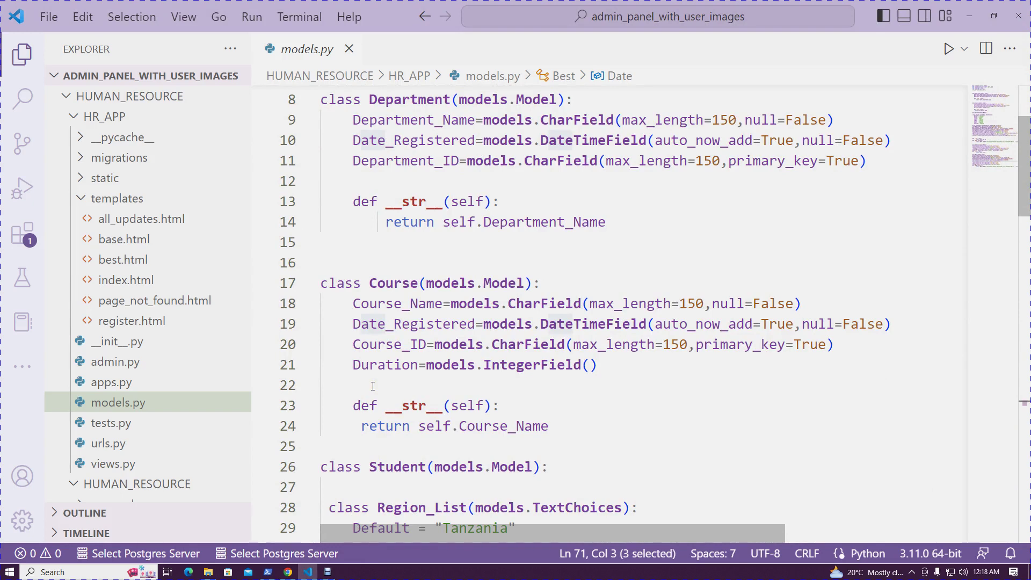
mouse_move(287, 576)
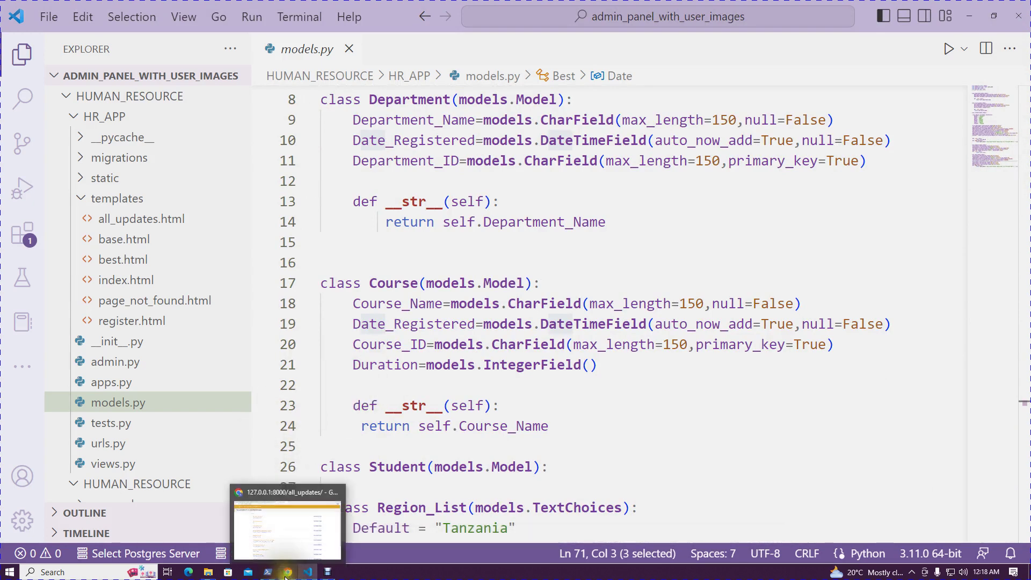